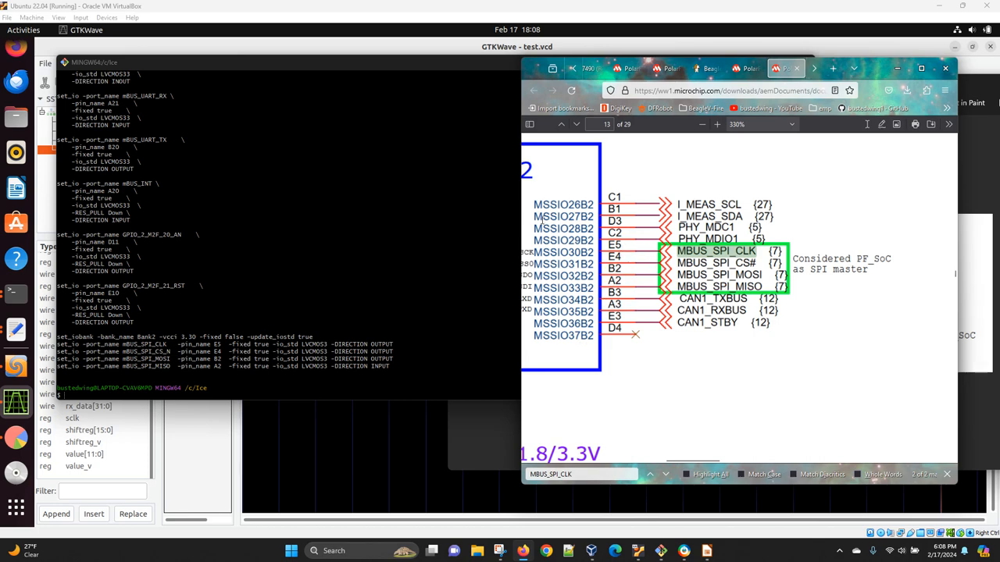
- Widen the browser window showing the schematic PDF, bring the BANK 2 block into view and shift the window aside
{"action": "left_click_drag", "start_coordinate": [521, 197], "coordinate": [424, 207]}
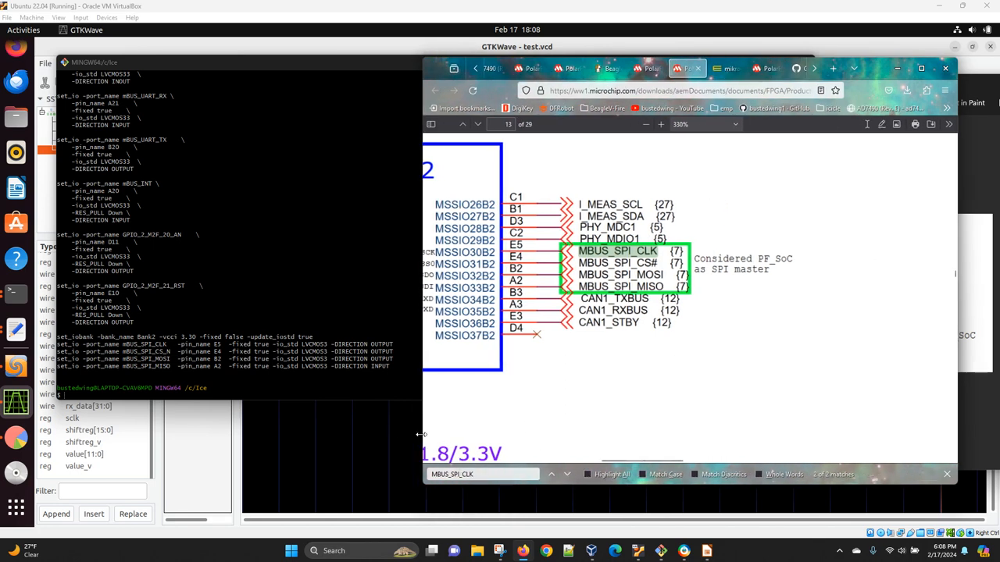
{"action": "left_click_drag", "start_coordinate": [422, 434], "coordinate": [206, 422]}
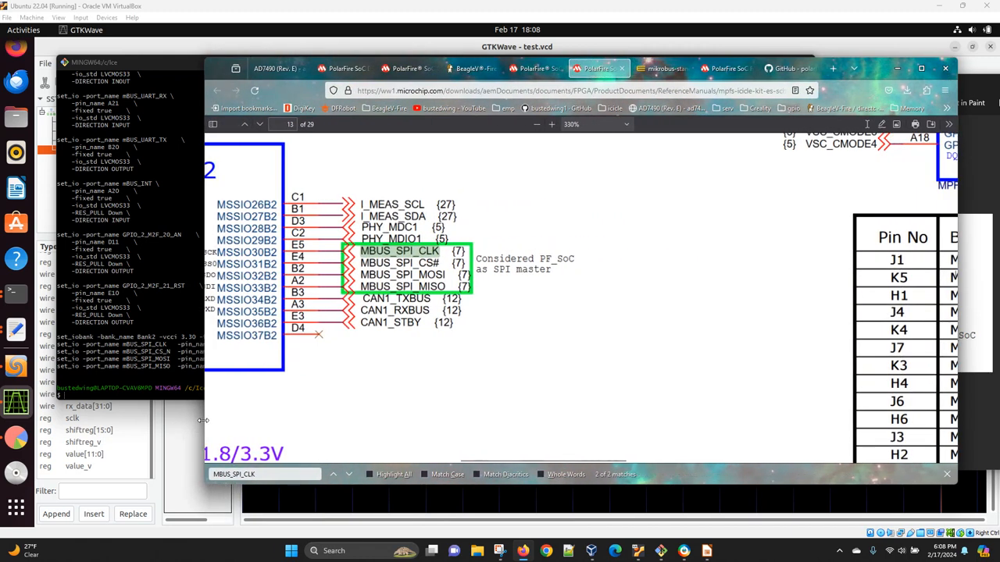
{"action": "left_click_drag", "start_coordinate": [481, 461], "coordinate": [442, 459]}
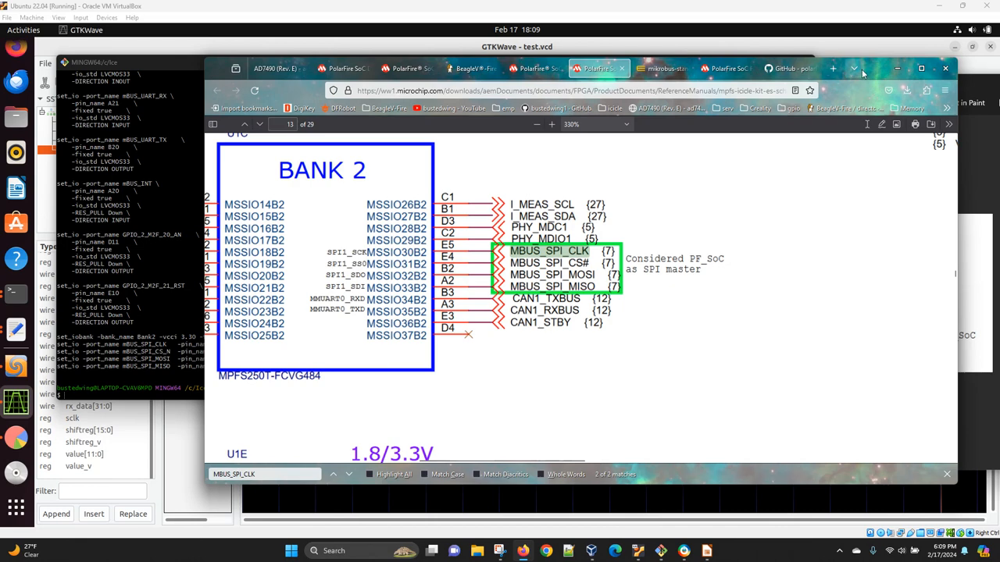
{"action": "left_click_drag", "start_coordinate": [876, 74], "coordinate": [912, 84]}
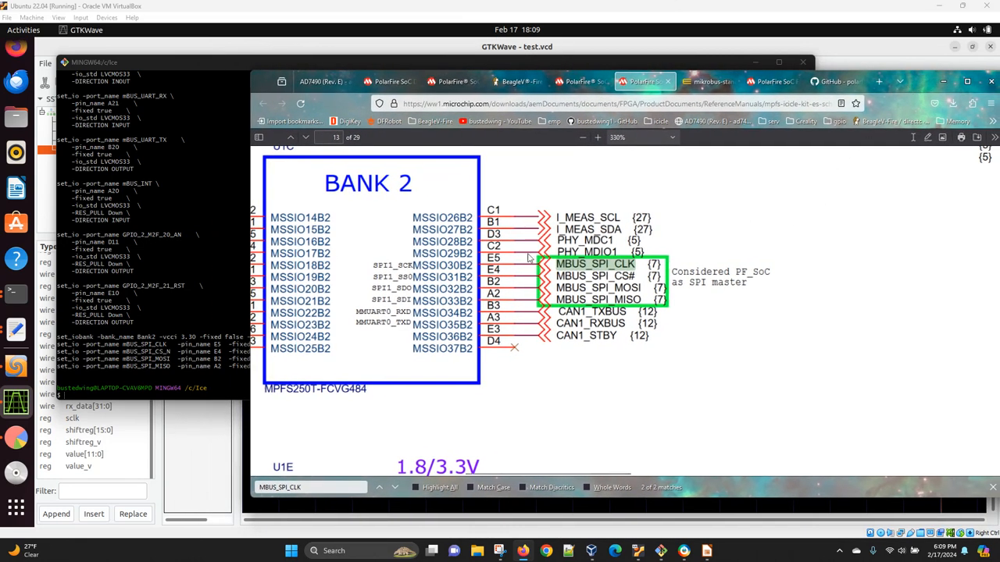
- In the MINGW64 terminal, rework the earlier cp command into "cat ./icicle-kit-reference-design/script_support/constraints/ICICLE_MIKROBUS.pdc" and run it
{"action": "left_click", "coordinate": [219, 280]}
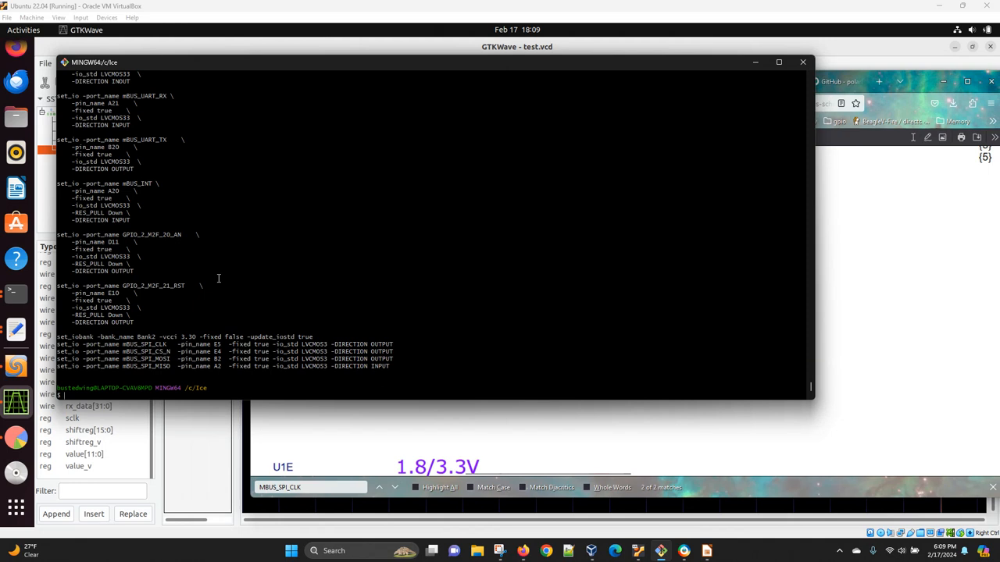
{"action": "key", "text": "Up"}
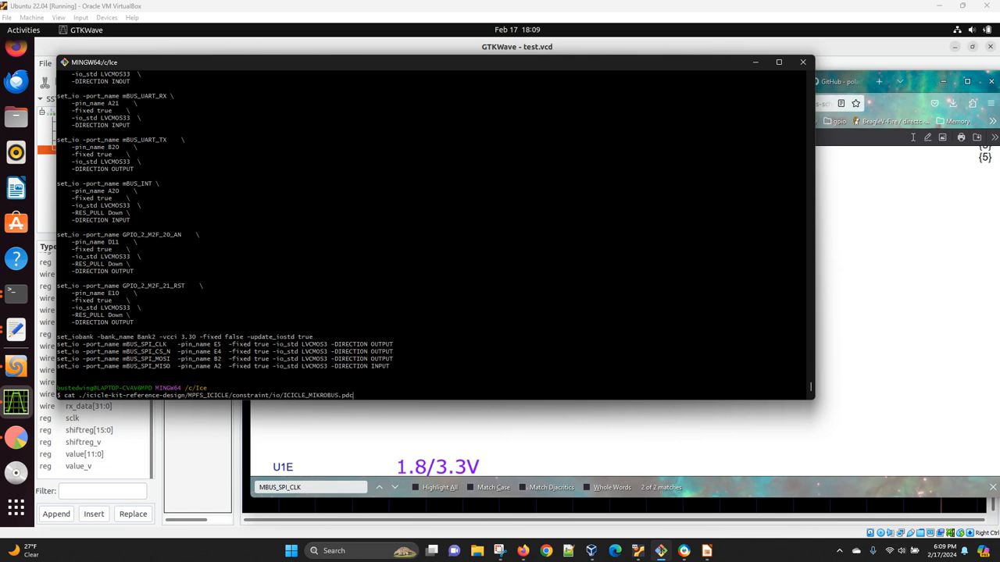
{"action": "key", "text": "Up"}
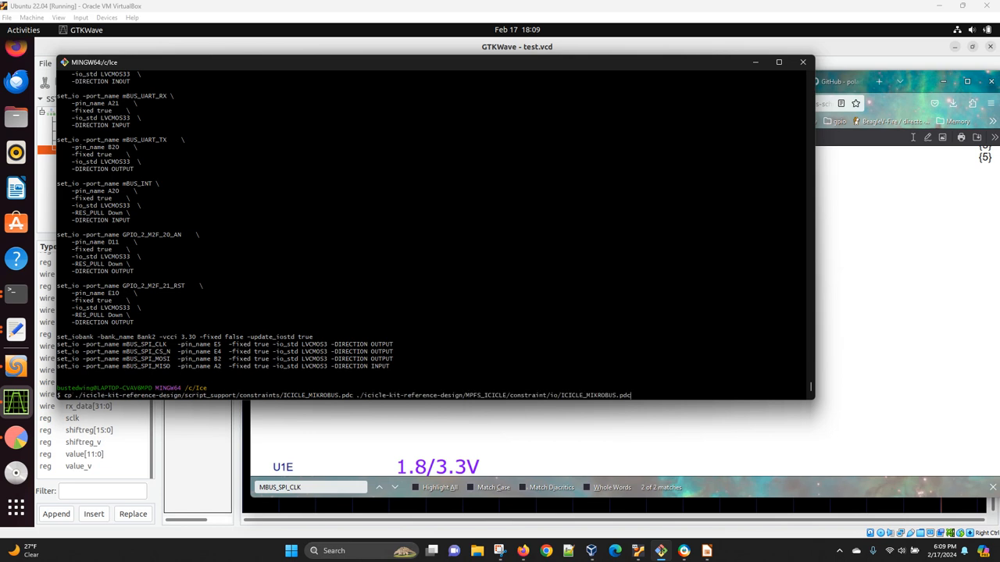
{"action": "key", "text": "BackSpace"}
{"action": "key", "text": "BackSpace"}
{"action": "key", "text": "BackSpace"}
{"action": "key", "text": "BackSpace"}
{"action": "key", "text": "BackSpace"}
{"action": "key", "text": "BackSpace"}
{"action": "key", "text": "BackSpace"}
{"action": "key", "text": "BackSpace"}
{"action": "key", "text": "BackSpace"}
{"action": "key", "text": "BackSpace"}
{"action": "key", "text": "BackSpace"}
{"action": "key", "text": "BackSpace"}
{"action": "key", "text": "BackSpace"}
{"action": "key", "text": "BackSpace"}
{"action": "key", "text": "BackSpace"}
{"action": "key", "text": "BackSpace"}
{"action": "key", "text": "BackSpace"}
{"action": "key", "text": "BackSpace"}
{"action": "key", "text": "BackSpace"}
{"action": "key", "text": "BackSpace"}
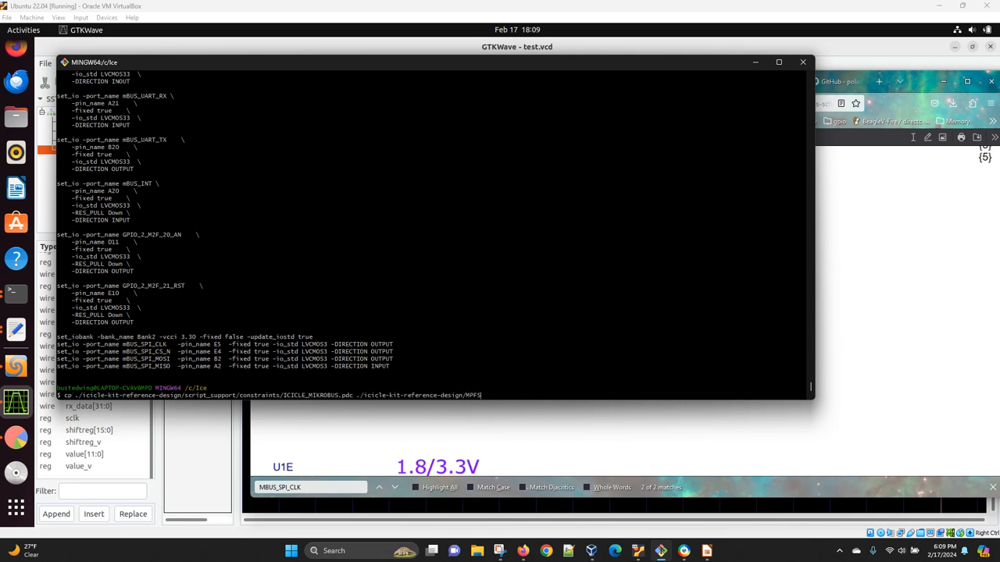
{"action": "key", "text": "BackSpace"}
{"action": "key", "text": "BackSpace"}
{"action": "key", "text": "BackSpace"}
{"action": "key", "text": "BackSpace"}
{"action": "key", "text": "BackSpace"}
{"action": "key", "text": "BackSpace"}
{"action": "key", "text": "BackSpace"}
{"action": "key", "text": "BackSpace"}
{"action": "key", "text": "BackSpace"}
{"action": "key", "text": "BackSpace"}
{"action": "key", "text": "BackSpace"}
{"action": "key", "text": "BackSpace"}
{"action": "key", "text": "BackSpace"}
{"action": "key", "text": "BackSpace"}
{"action": "key", "text": "BackSpace"}
{"action": "key", "text": "BackSpace"}
{"action": "key", "text": "BackSpace"}
{"action": "key", "text": "BackSpace"}
{"action": "key", "text": "BackSpace"}
{"action": "key", "text": "BackSpace"}
{"action": "key", "text": "BackSpace"}
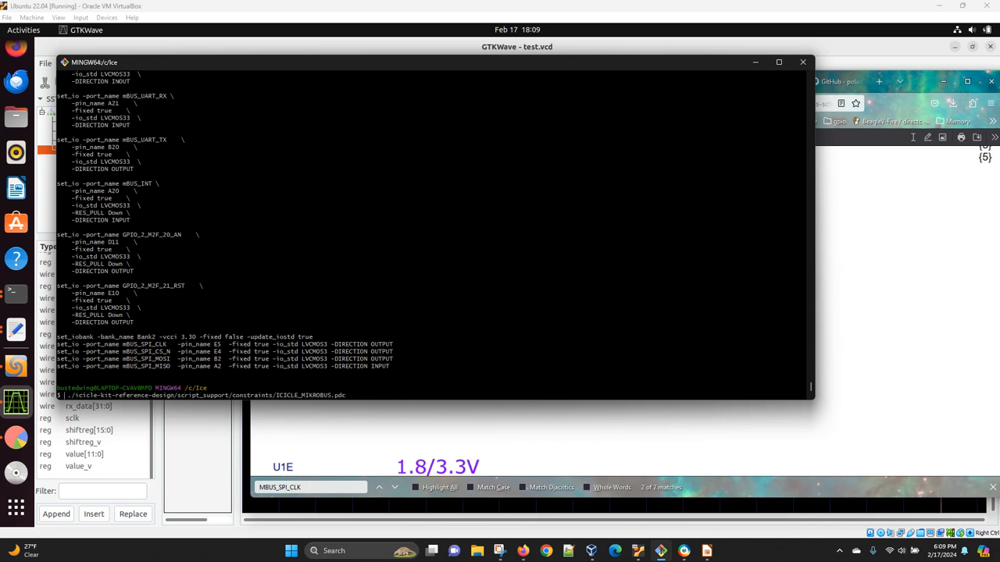
{"action": "type", "text": "cat"}
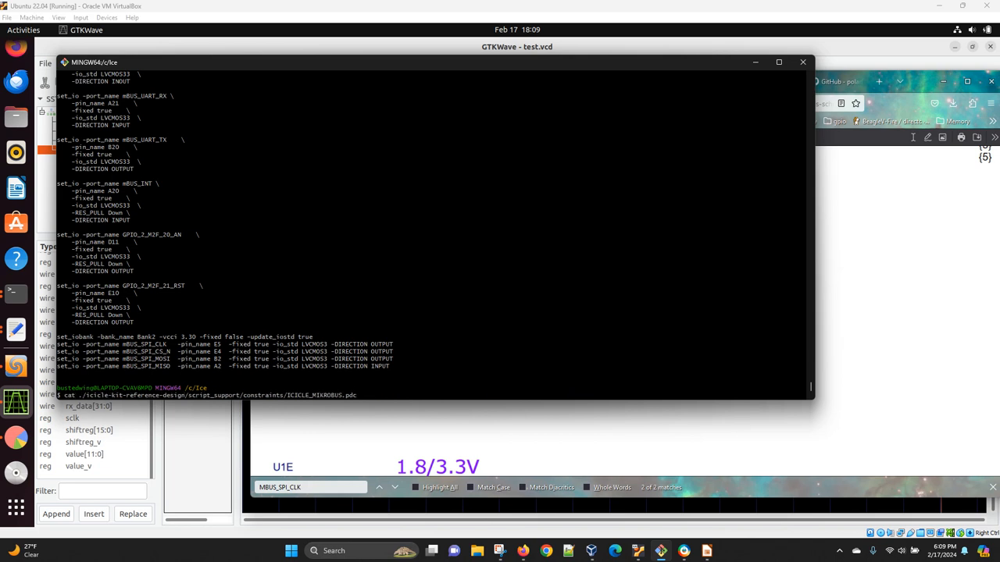
{"action": "key", "text": "Return"}
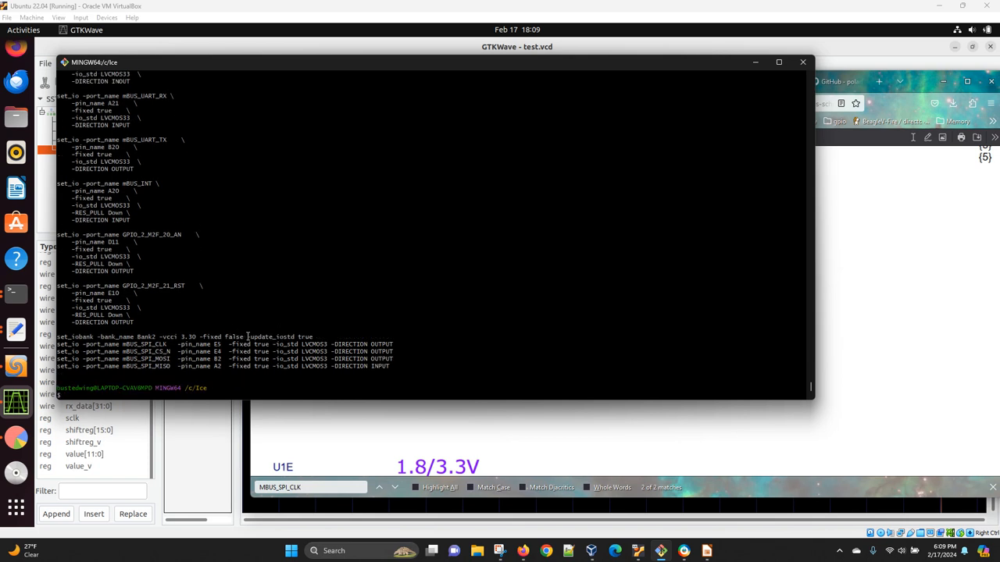
- Print script_support/constraints/ICICLE_MIKROBUS.pdc again and review its pin constraints from the Bank1 settings down to the SPI entries
{"action": "key", "text": "Up"}
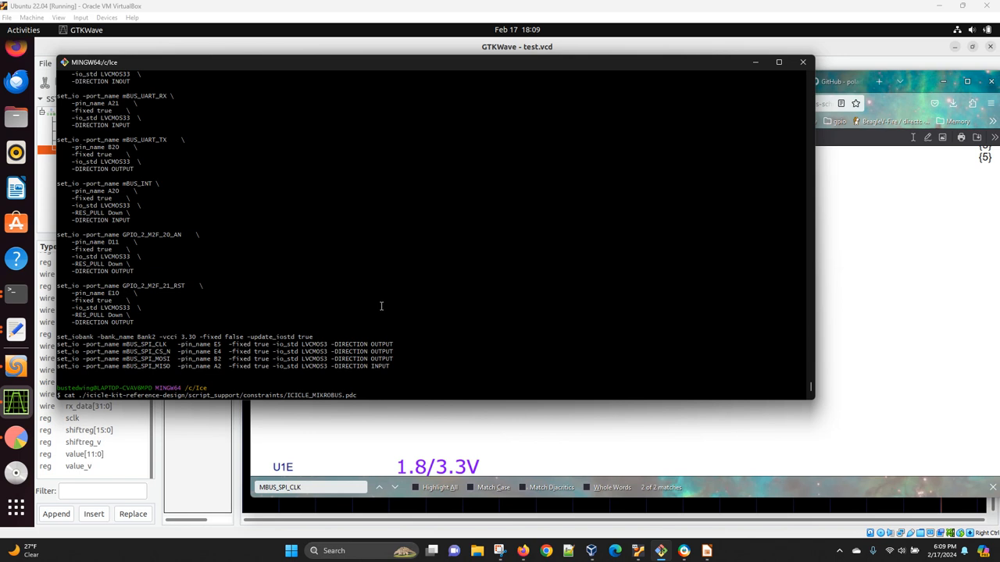
{"action": "key", "text": "Return"}
{"action": "scroll", "coordinate": [337, 291], "scroll_direction": "up", "scroll_amount": 8}
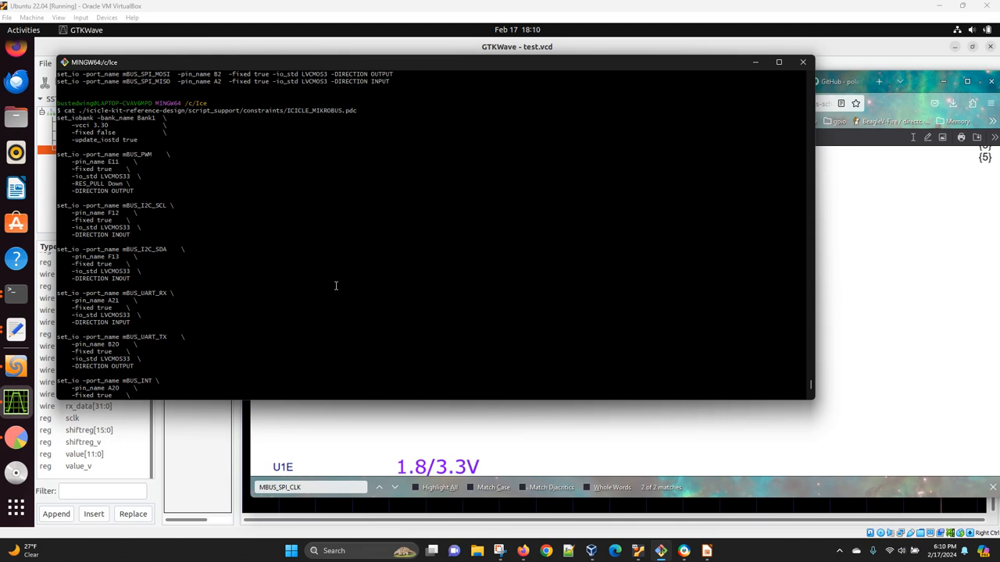
{"action": "scroll", "coordinate": [336, 286], "scroll_direction": "down", "scroll_amount": 9}
- Recall the cp command that copies ICICLE_MIKROBUS.pdc from script_support/constraints into MPFS_ICICLE/constraint/io, without running it
{"action": "key", "text": "Up"}
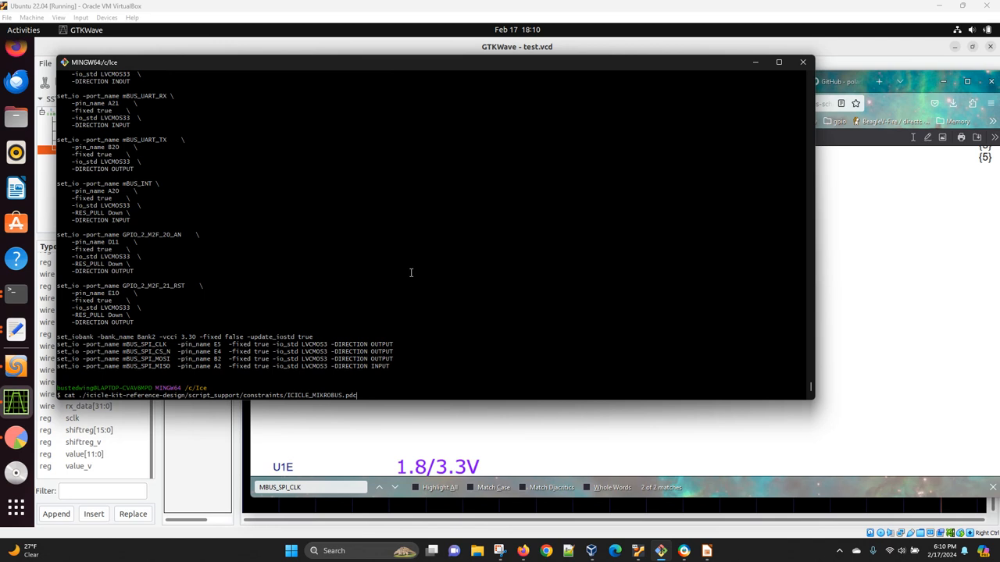
{"action": "key", "text": "Up"}
{"action": "key", "text": "Up"}
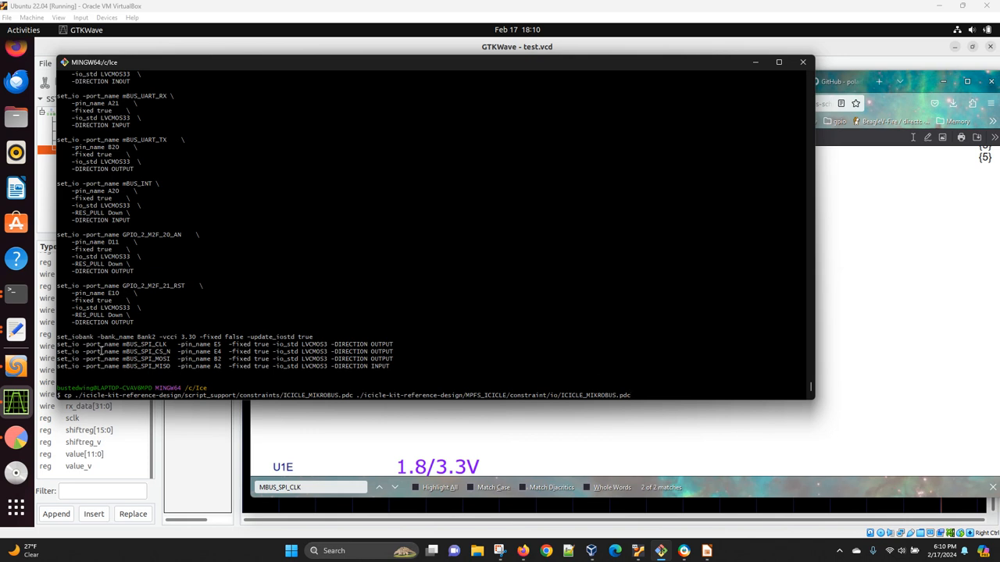
- Copy the Bank2 set_iobank line and the four mBUS_SPI set_io lines from the terminal output
{"action": "left_click_drag", "start_coordinate": [395, 366], "coordinate": [57, 337]}
{"action": "right_click", "coordinate": [83, 342]}
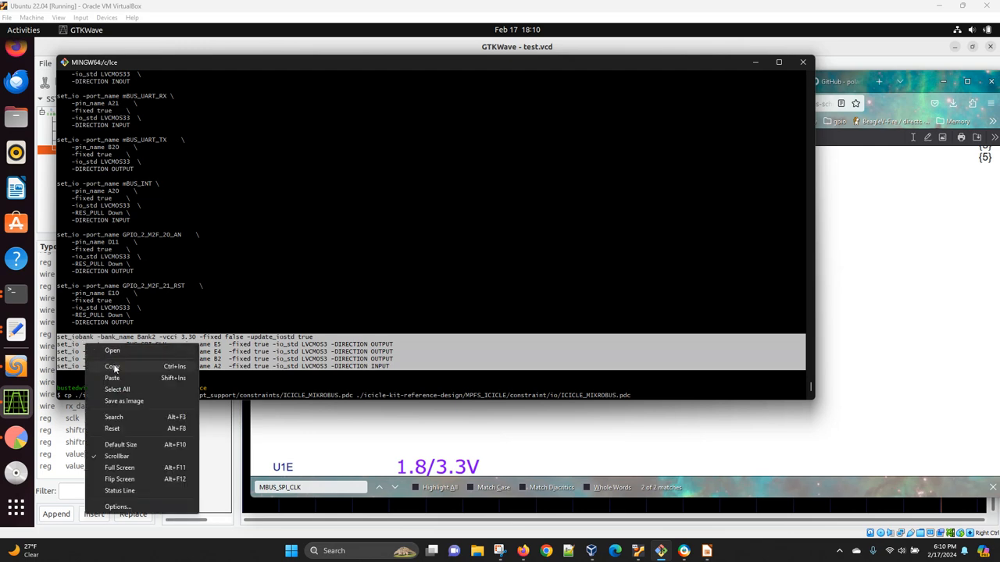
{"action": "left_click", "coordinate": [112, 366]}
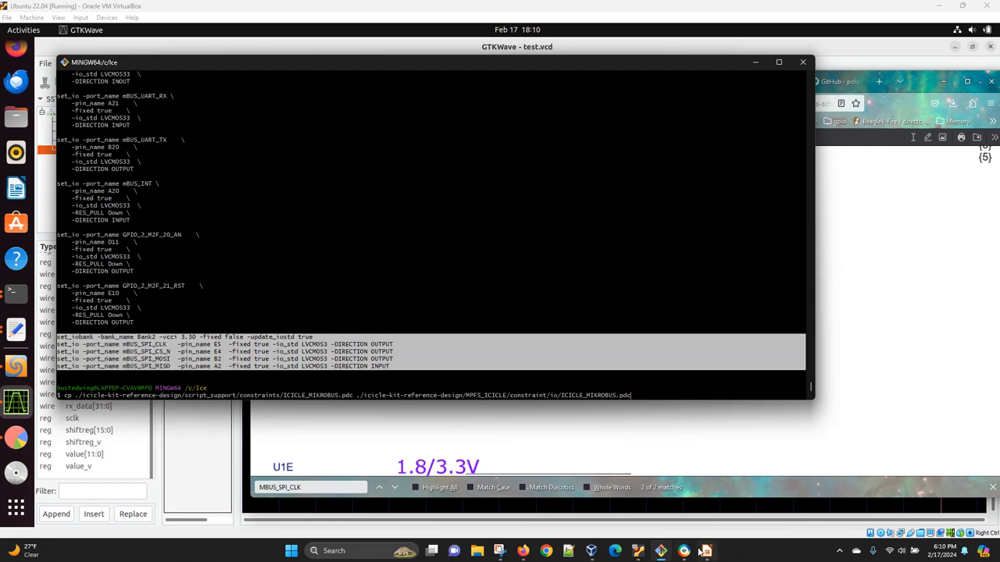
- Switch to LibreOffice Impress and move the BANK 2 schematic picture up the slide to about 0.61 / 0.50
{"action": "left_click", "coordinate": [707, 551]}
{"action": "left_click", "coordinate": [432, 295]}
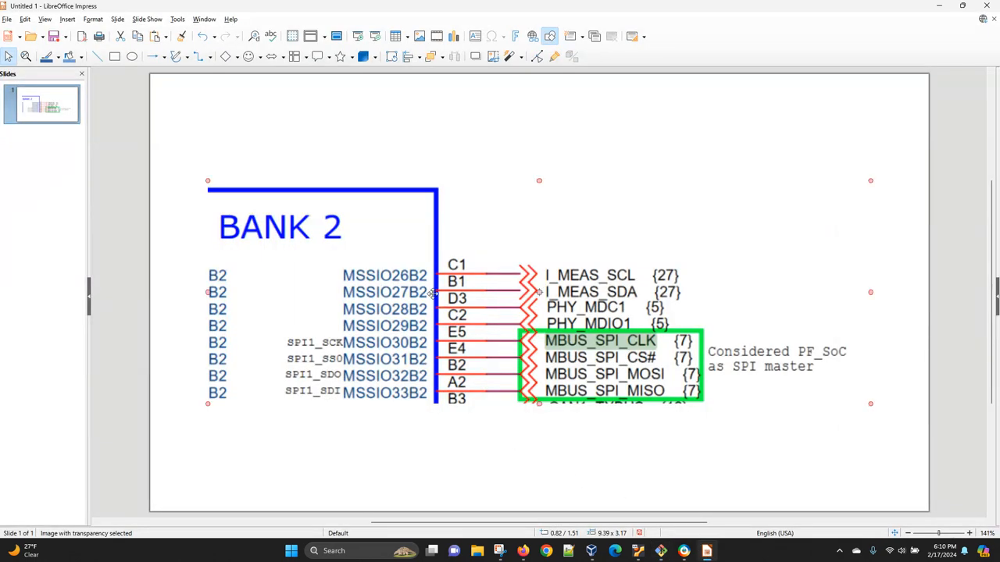
{"action": "left_click_drag", "start_coordinate": [427, 217], "coordinate": [412, 122]}
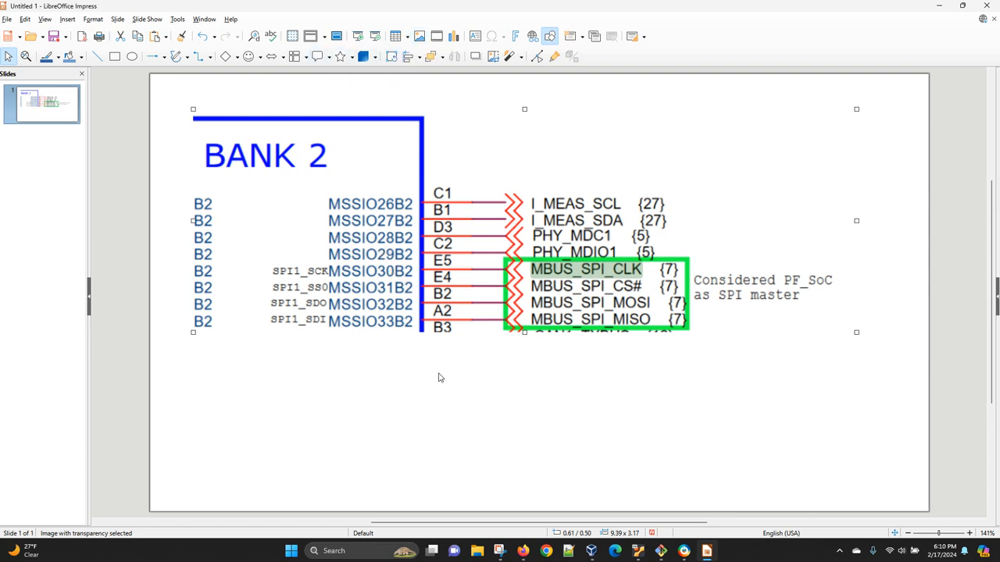
- Add a text box containing the copied Bank2 and mBUS_SPI constraint lines and place it below the schematic picture at about 1.75 / 4.28
{"action": "left_click", "coordinate": [475, 36]}
{"action": "left_click", "coordinate": [549, 388]}
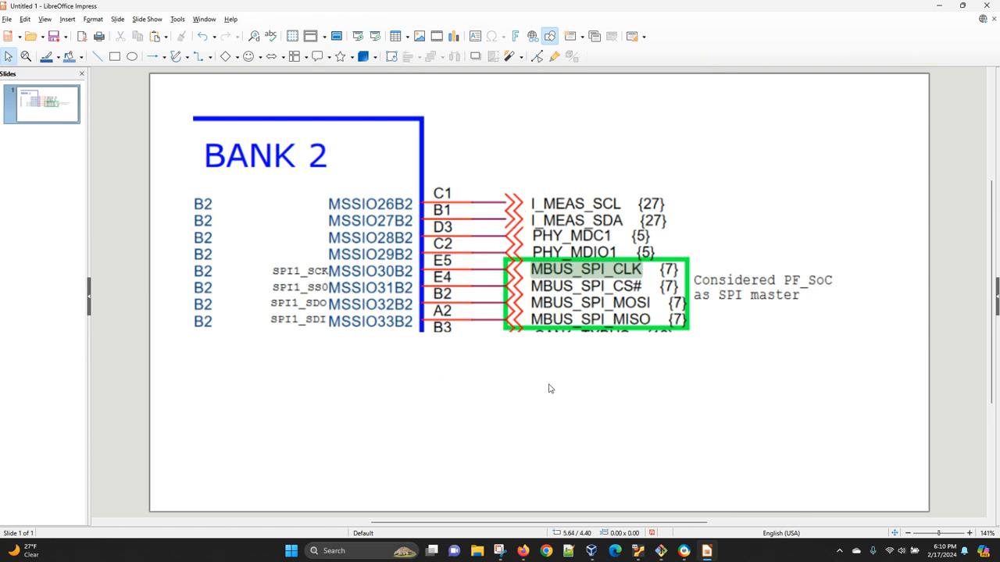
{"action": "left_click", "coordinate": [475, 36]}
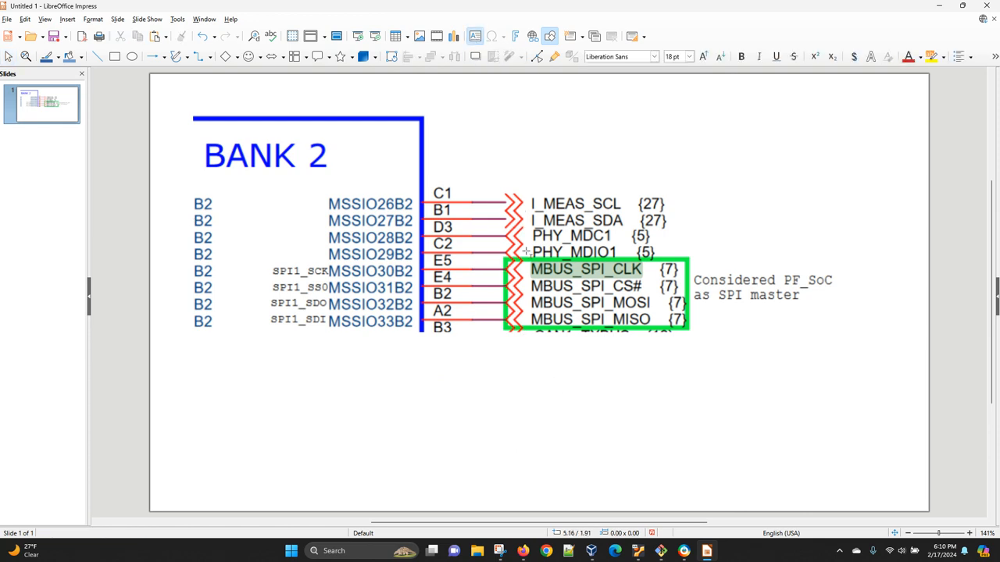
{"action": "left_click", "coordinate": [536, 405]}
{"action": "key", "text": "ctrl+v"}
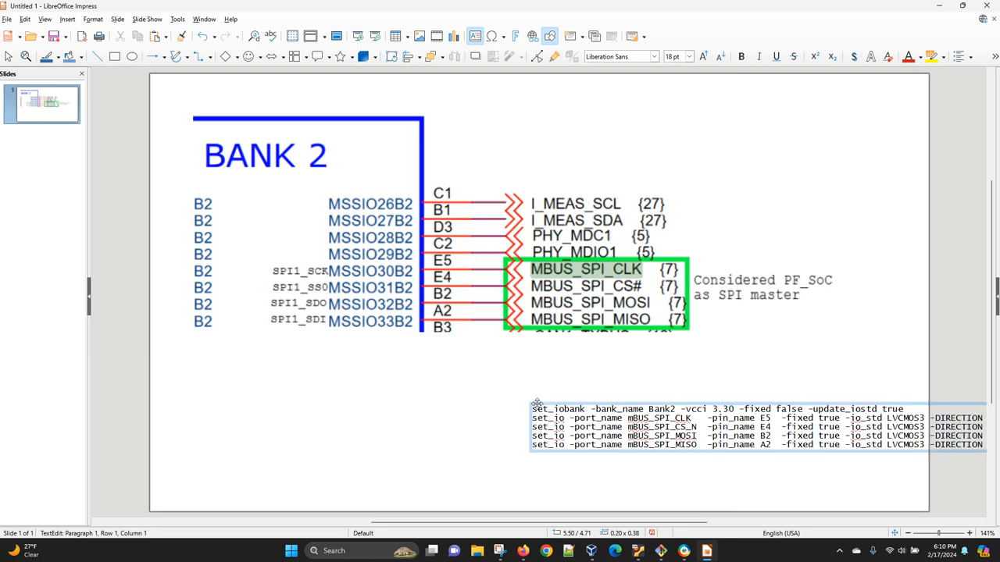
{"action": "left_click_drag", "start_coordinate": [567, 404], "coordinate": [314, 378]}
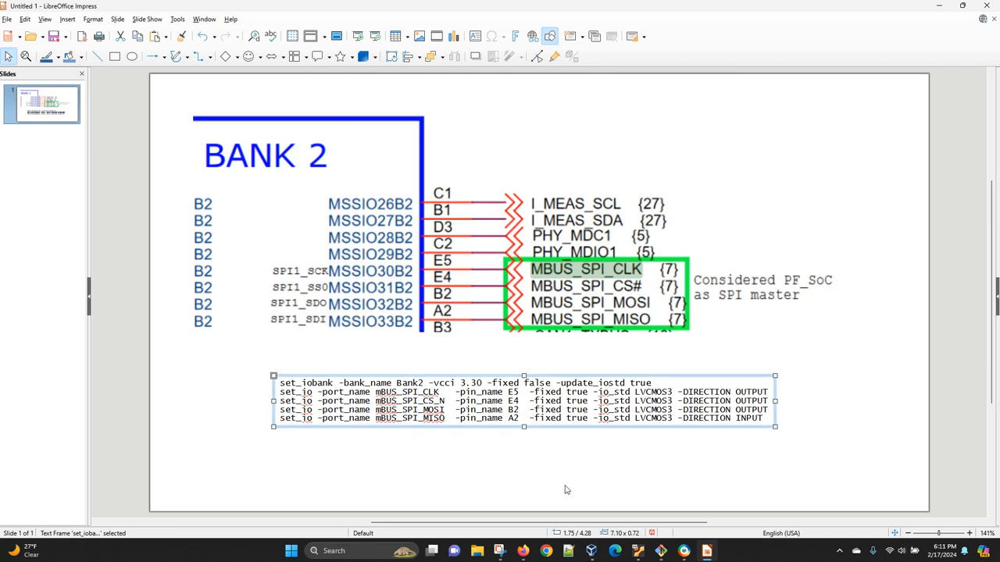
- Switch to Libero and bring the FIC_1_PERIPHERALS_1 block of the MPFS_ICICLE_KIT_BASE_DESIGN canvas into view
{"action": "mouse_move", "coordinate": [685, 551]}
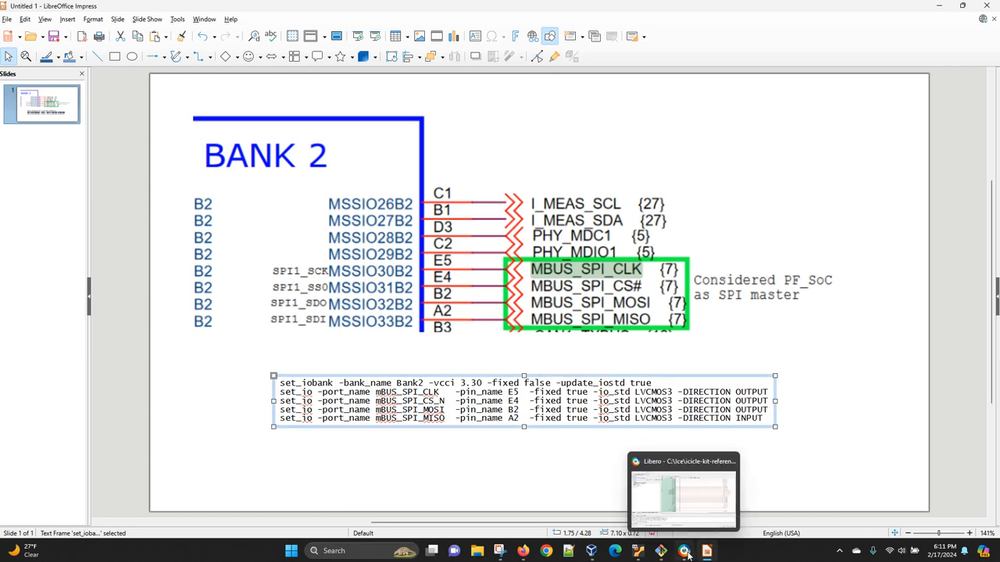
{"action": "left_click", "coordinate": [686, 552]}
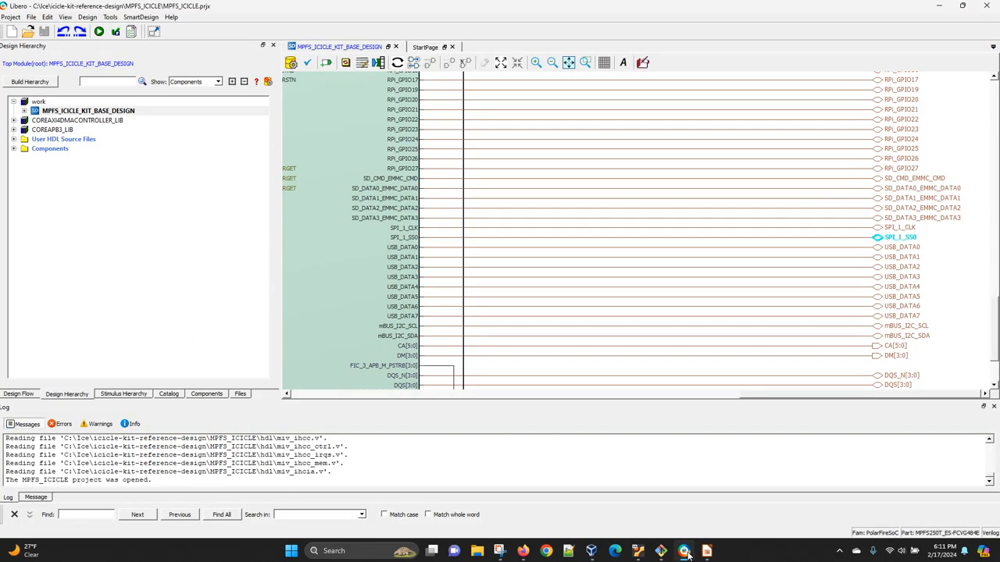
{"action": "scroll", "coordinate": [692, 305], "scroll_direction": "up", "scroll_amount": 10}
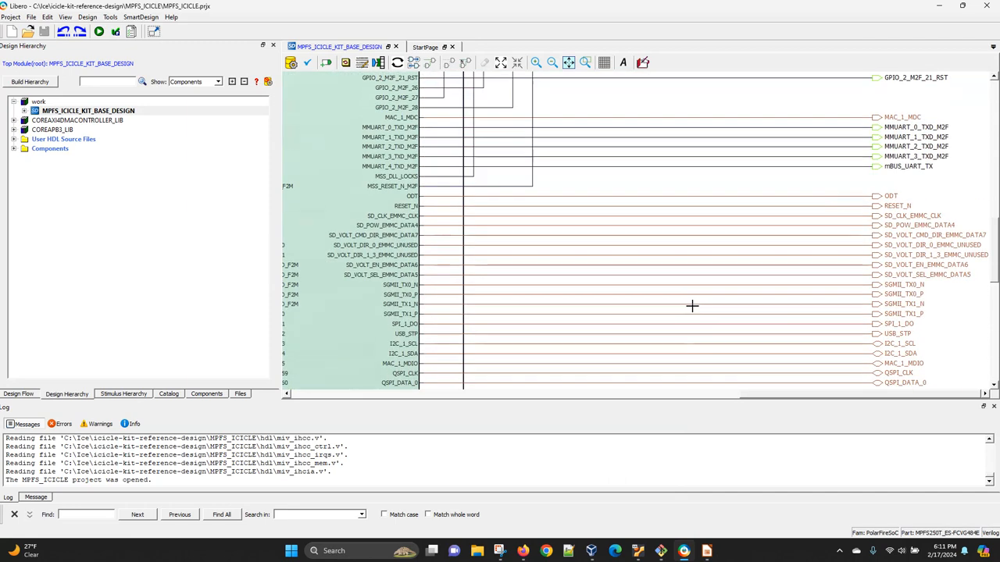
{"action": "scroll", "coordinate": [692, 305], "scroll_direction": "up", "scroll_amount": 8}
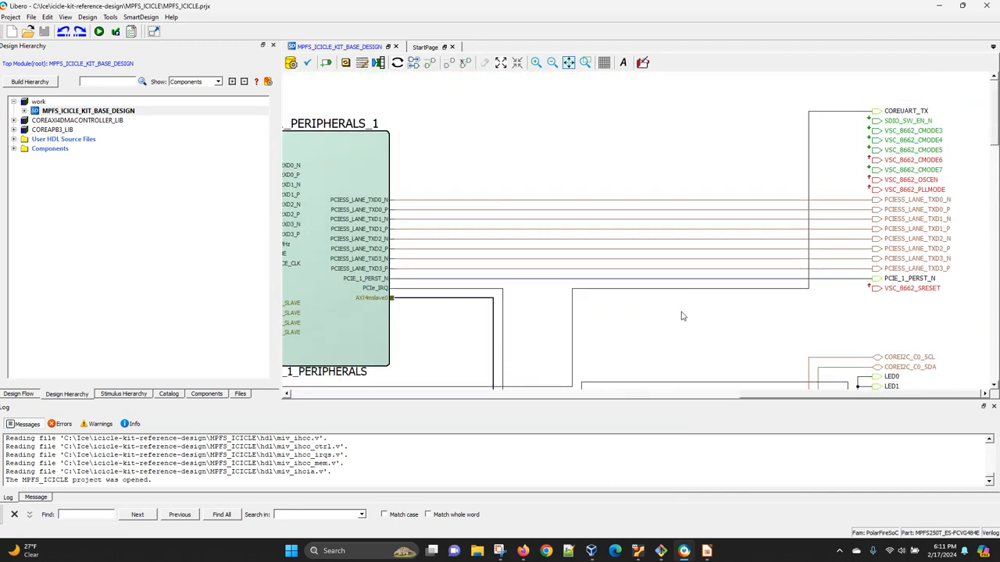
{"action": "left_click_drag", "start_coordinate": [783, 397], "coordinate": [626, 400]}
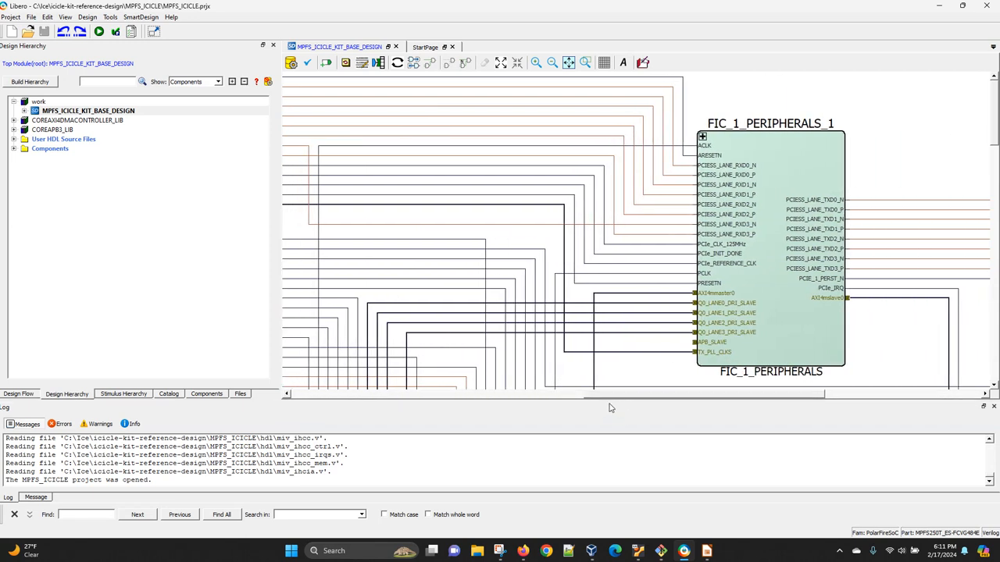
- Switch to the Ubuntu virtual machine and show the terminal session for iverilog-examples/example3
{"action": "mouse_move", "coordinate": [662, 553]}
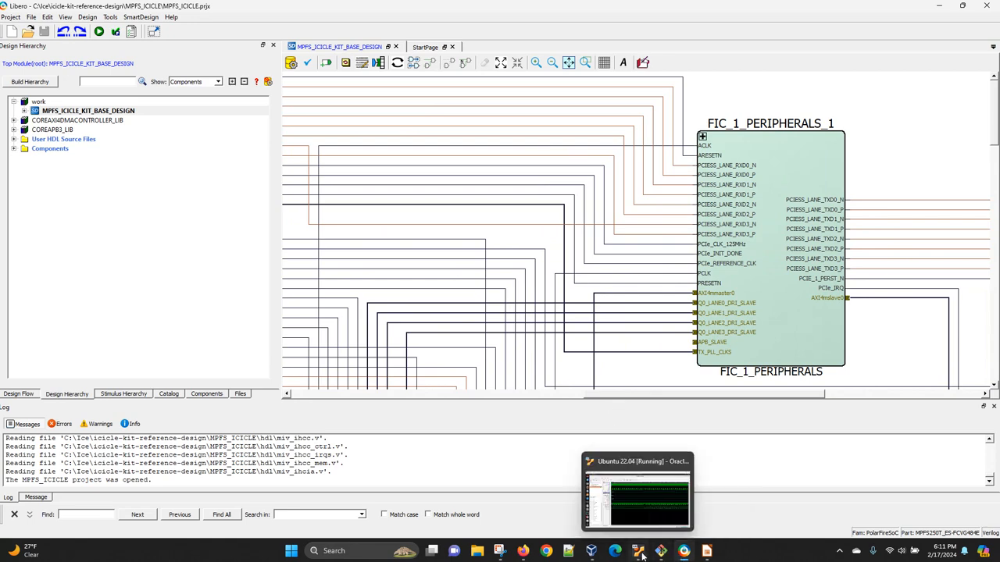
{"action": "left_click", "coordinate": [642, 555]}
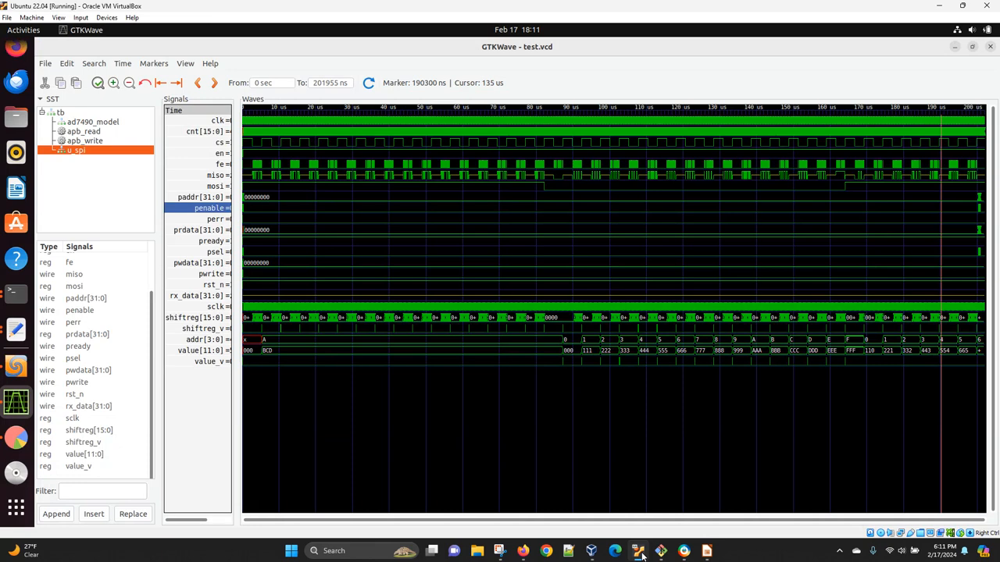
{"action": "left_click", "coordinate": [15, 293]}
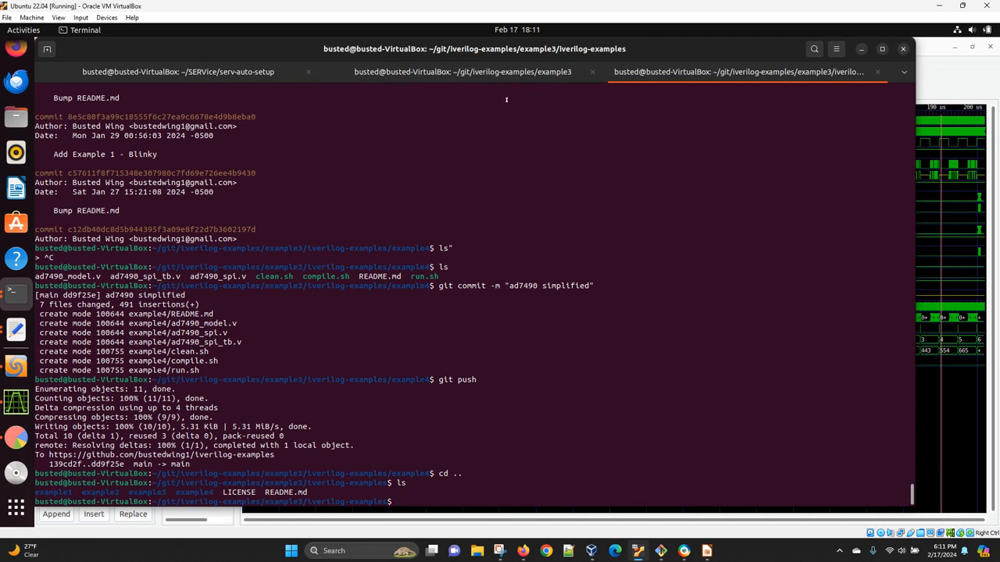
{"action": "left_click", "coordinate": [504, 72]}
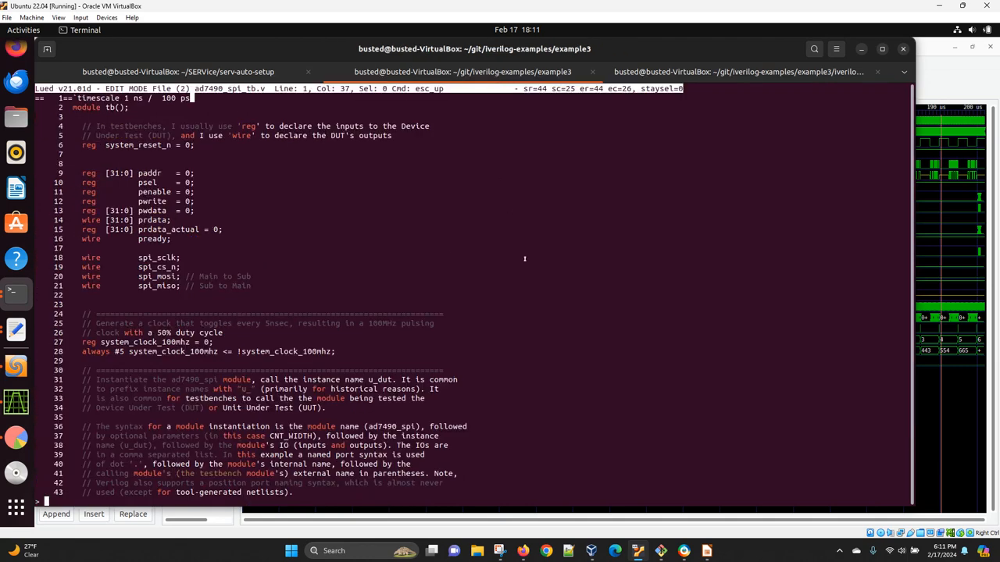
- Switch the editor to open file 3, ad7490_spi.v, and read through the module from its port list to endmodule
{"action": "key", "text": "ctrl+t"}
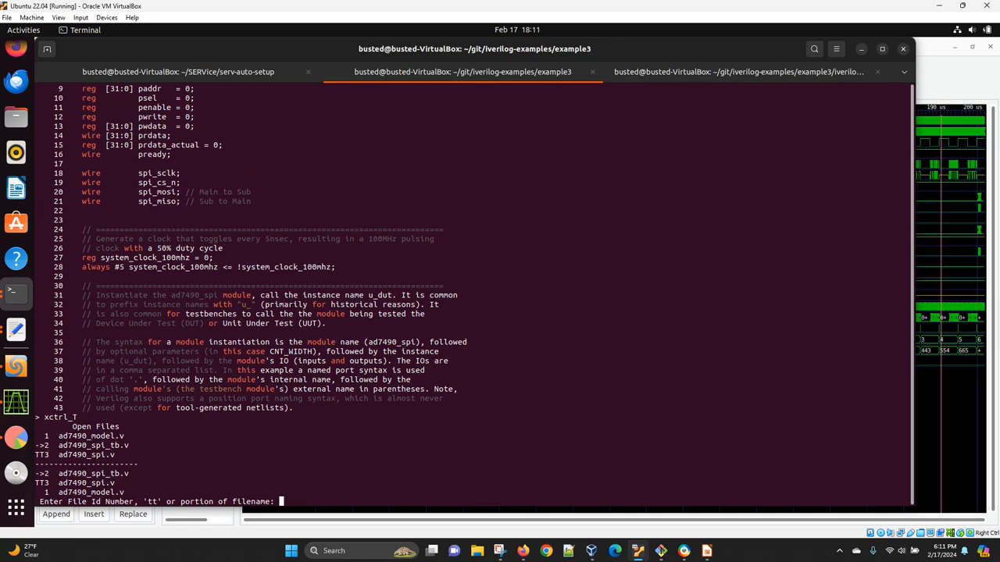
{"action": "type", "text": "3"}
{"action": "key", "text": "Return"}
{"action": "scroll", "coordinate": [225, 208], "scroll_direction": "up", "scroll_amount": 1}
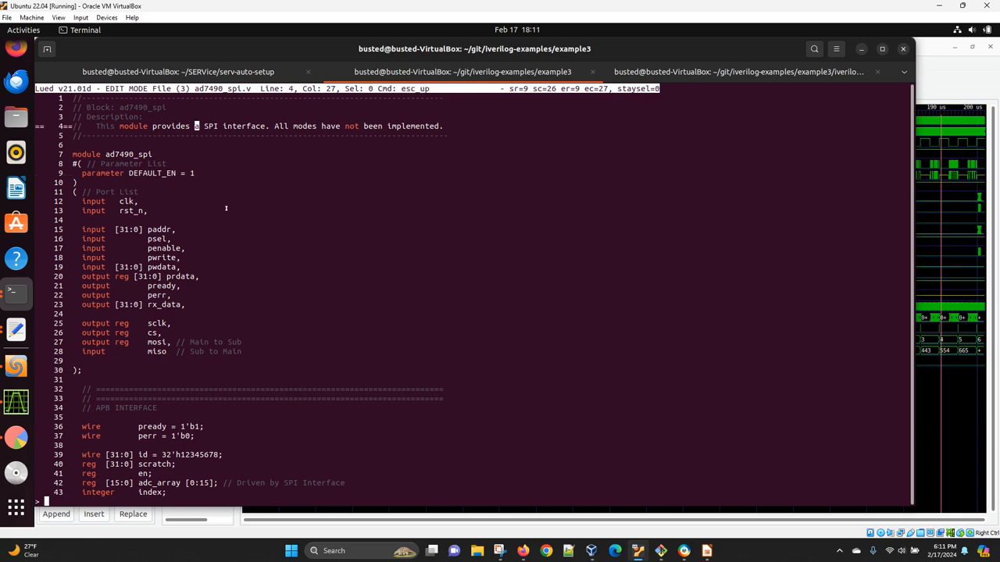
{"action": "scroll", "coordinate": [224, 208], "scroll_direction": "down", "scroll_amount": 20}
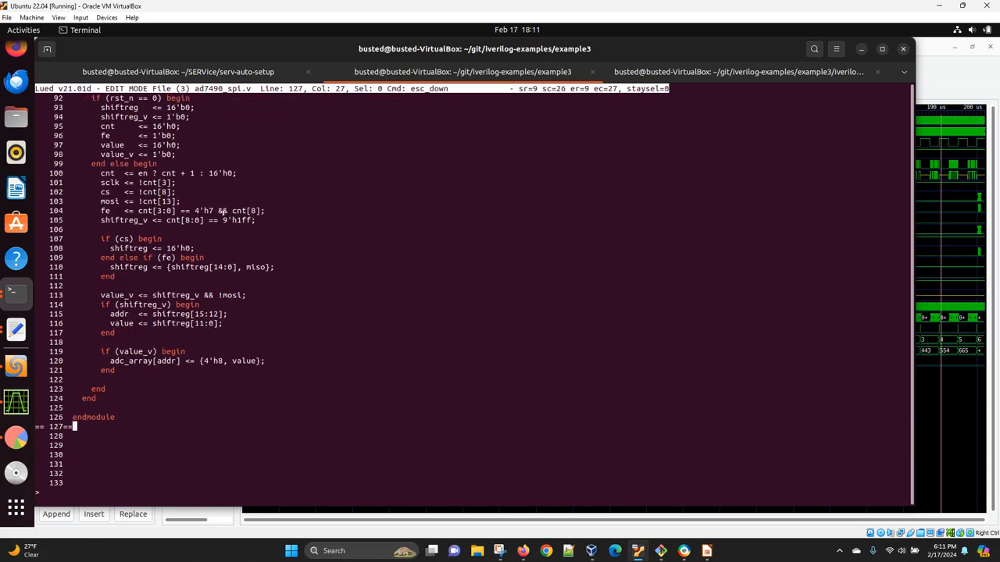
- Review the port list, APB interface and SPI interface sections of ad7490_spi.v again
{"action": "scroll", "coordinate": [222, 212], "scroll_direction": "up", "scroll_amount": 16}
{"action": "scroll", "coordinate": [223, 213], "scroll_direction": "up", "scroll_amount": 6}
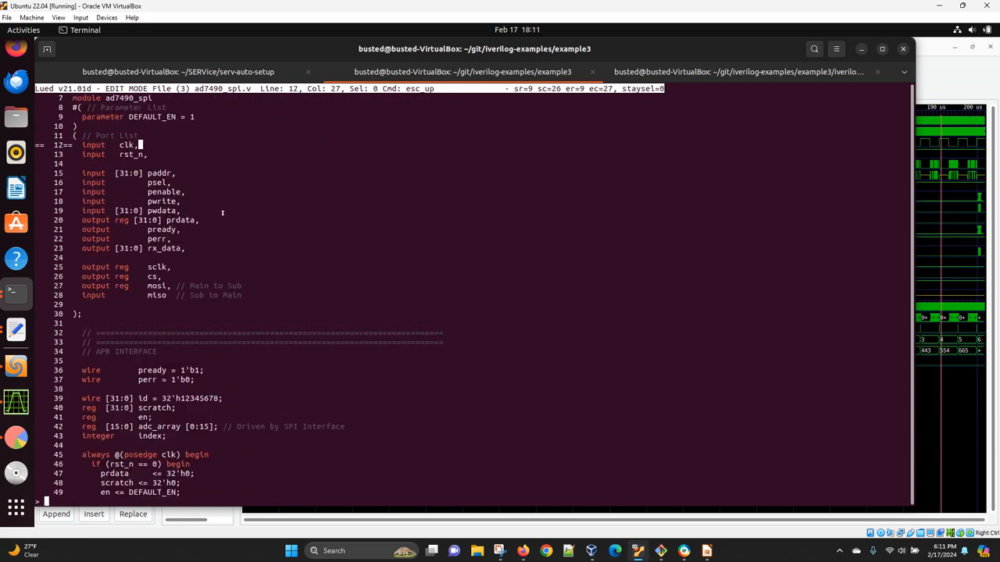
{"action": "scroll", "coordinate": [160, 173], "scroll_direction": "down", "scroll_amount": 3}
{"action": "scroll", "coordinate": [163, 299], "scroll_direction": "down", "scroll_amount": 3}
{"action": "scroll", "coordinate": [222, 314], "scroll_direction": "down", "scroll_amount": 9}
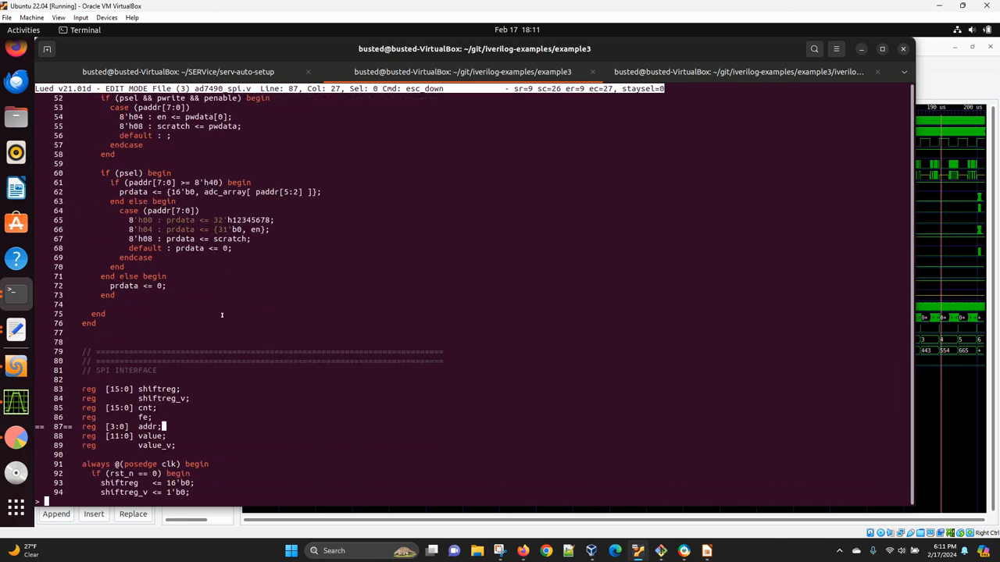
{"action": "scroll", "coordinate": [222, 314], "scroll_direction": "up", "scroll_amount": 9}
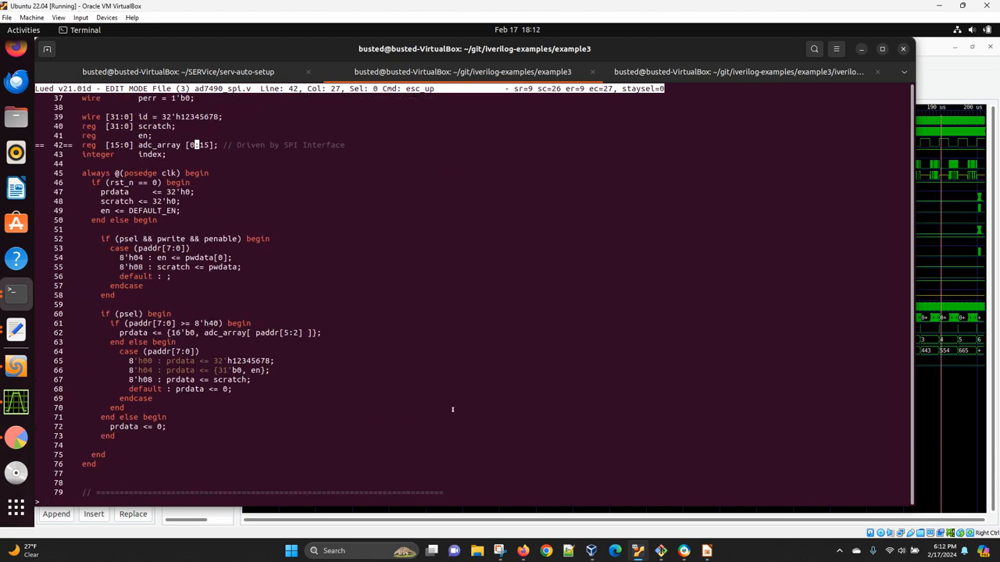
- Switch to Libero and bring both the FIC_3_PERIPHERALS_1 and FIC_1_PERIPHERALS_1 blocks into view on the canvas
{"action": "mouse_move", "coordinate": [708, 553]}
{"action": "left_click", "coordinate": [622, 495]}
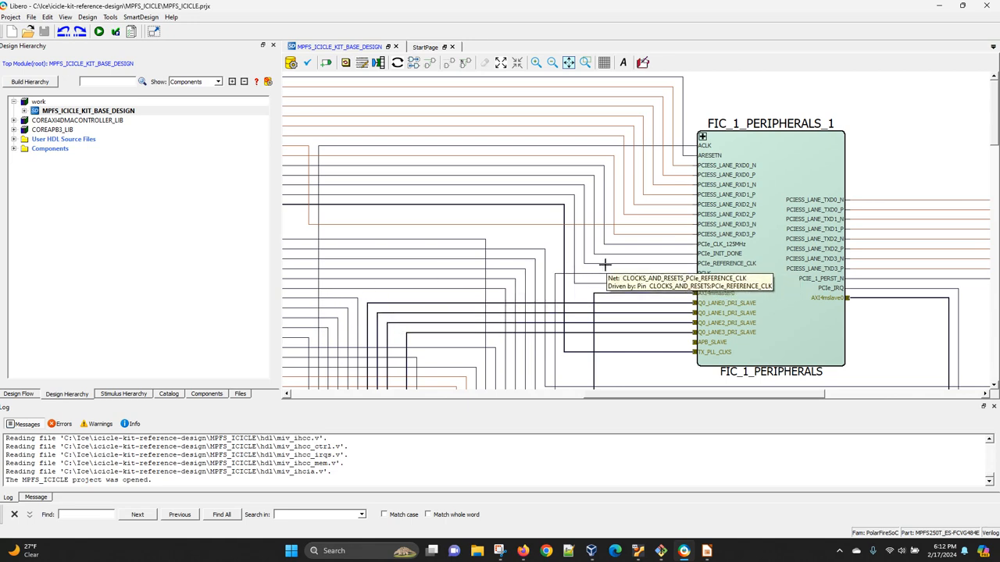
{"action": "scroll", "coordinate": [597, 268], "scroll_direction": "up", "scroll_amount": 2, "text": "ctrl"}
{"action": "scroll", "coordinate": [600, 266], "scroll_direction": "down", "scroll_amount": 2, "text": "ctrl"}
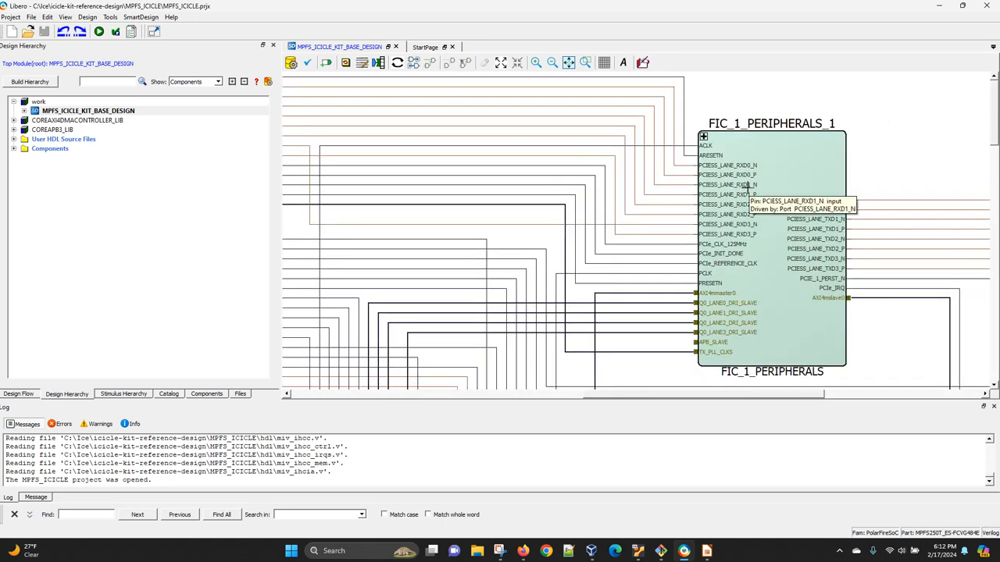
{"action": "scroll", "coordinate": [614, 205], "scroll_direction": "down", "scroll_amount": 3, "text": "ctrl"}
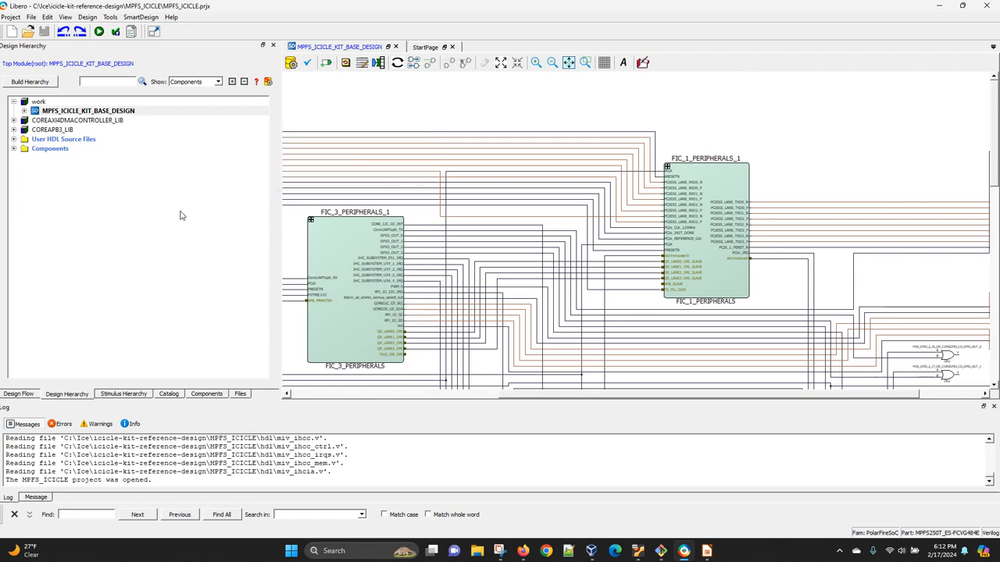
- Import the HDL source file ad7490_spi.v from C:\Ice\iverilog-examples\example4 into the work library
{"action": "left_click", "coordinate": [32, 17]}
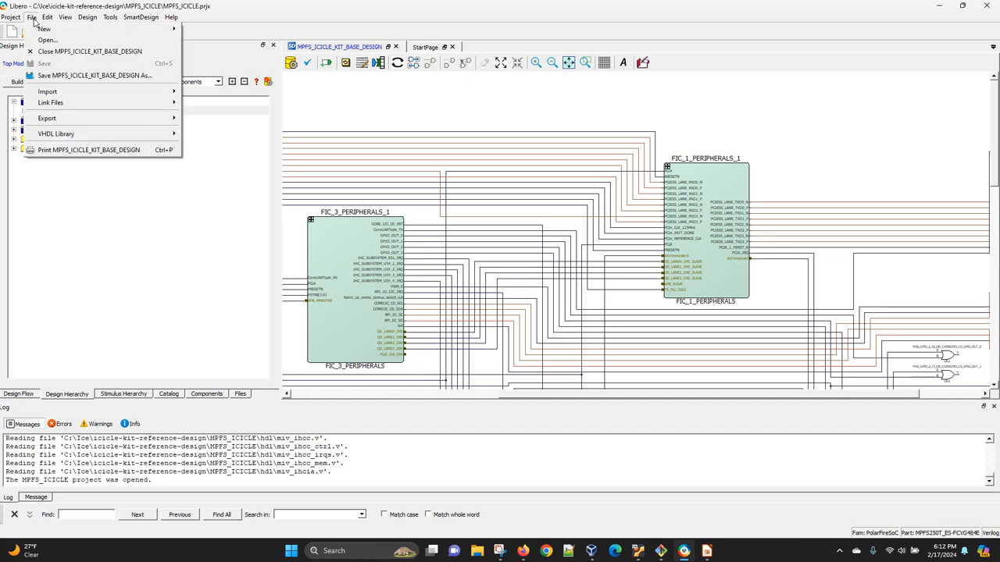
{"action": "mouse_move", "coordinate": [71, 92]}
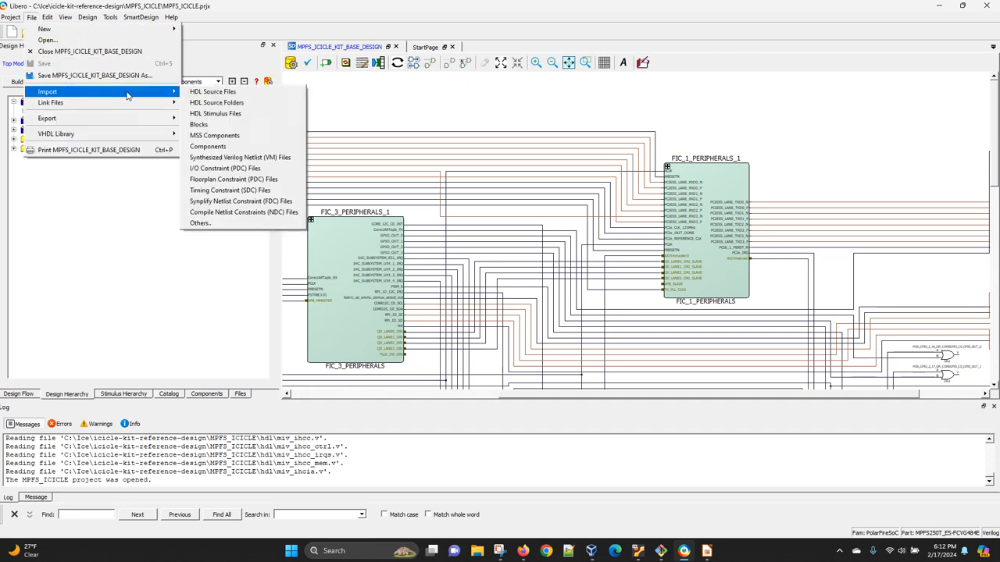
{"action": "left_click", "coordinate": [236, 94]}
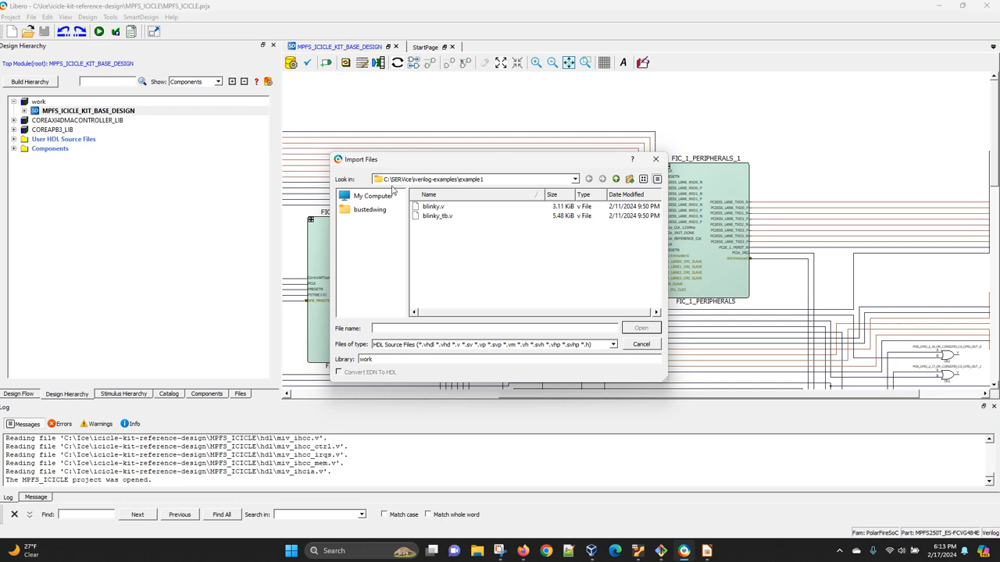
{"action": "left_click", "coordinate": [615, 179]}
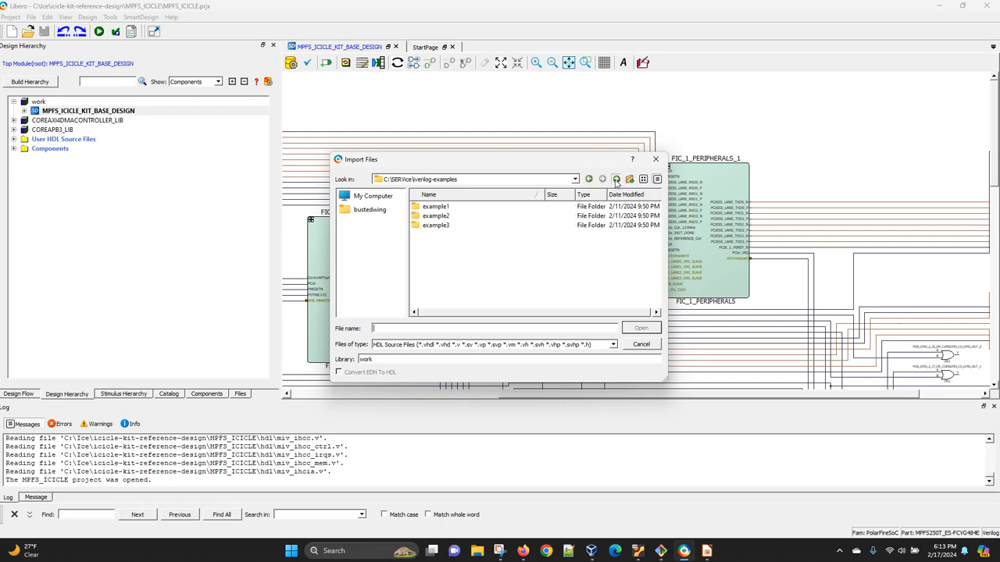
{"action": "left_click", "coordinate": [616, 180]}
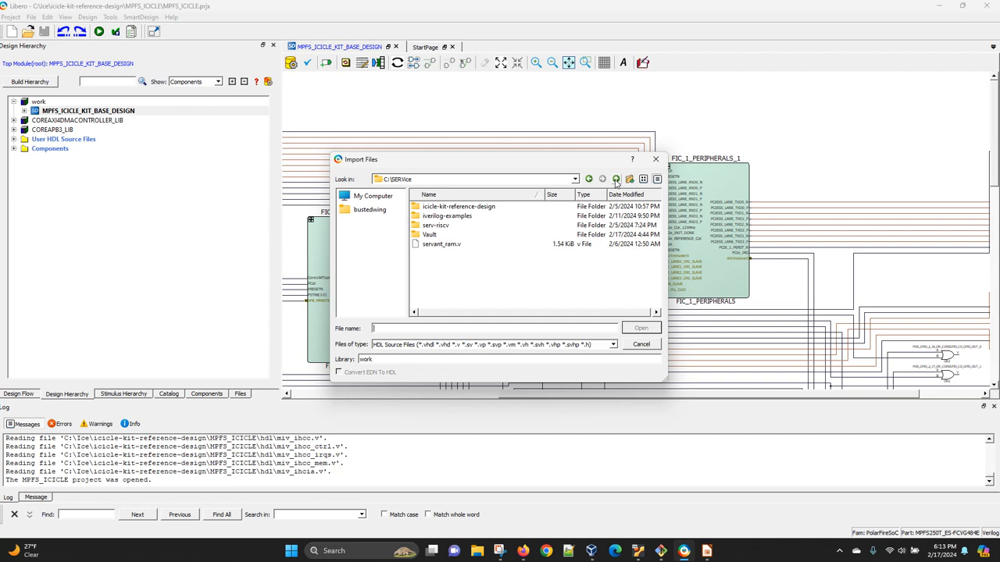
{"action": "left_click", "coordinate": [616, 180]}
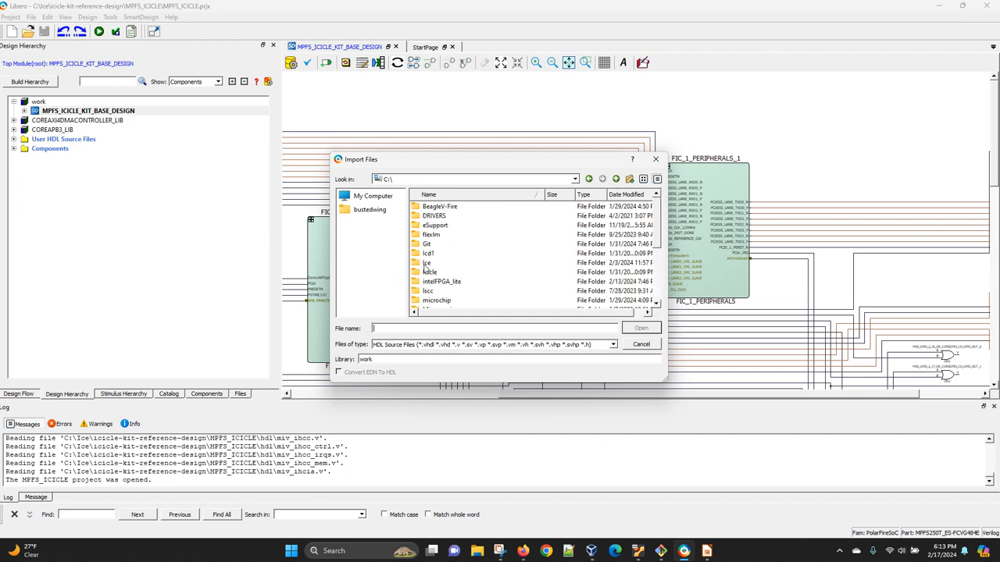
{"action": "double_click", "coordinate": [426, 266]}
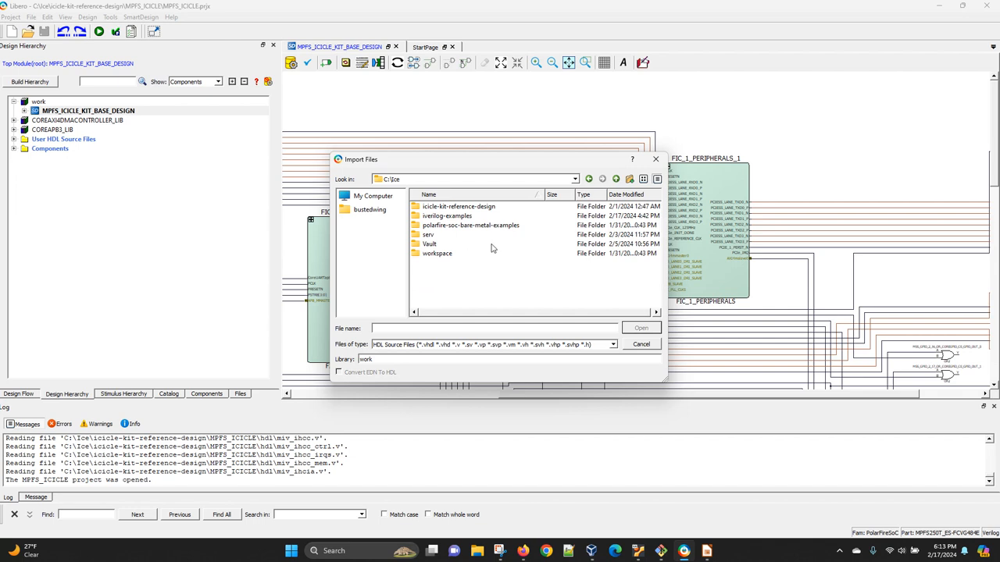
{"action": "double_click", "coordinate": [456, 217]}
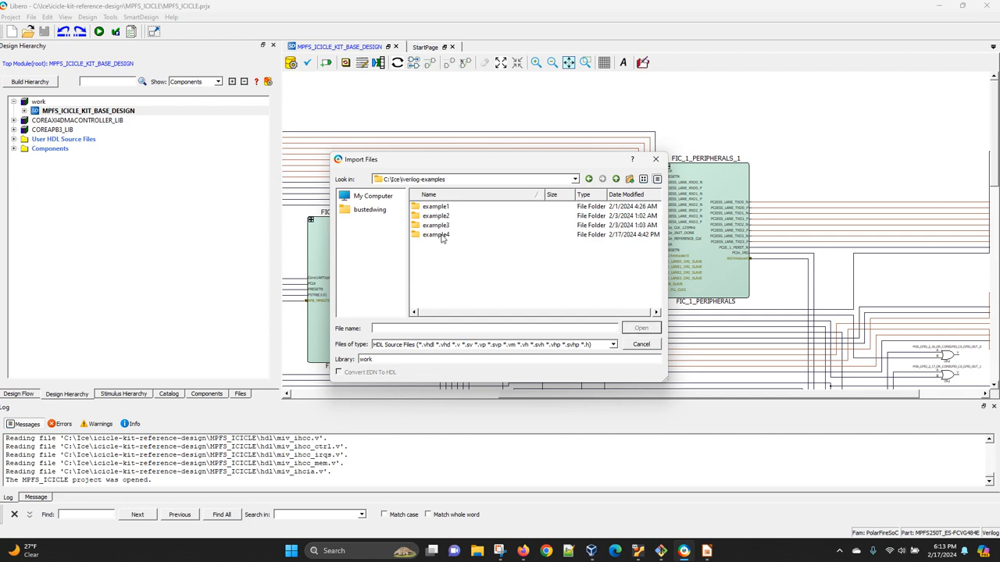
{"action": "double_click", "coordinate": [437, 235]}
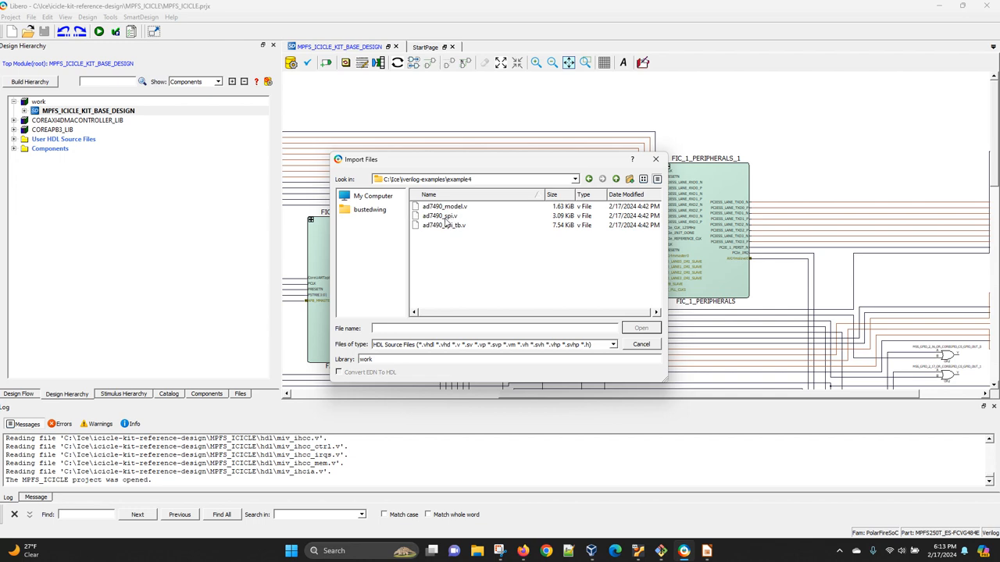
{"action": "double_click", "coordinate": [444, 219]}
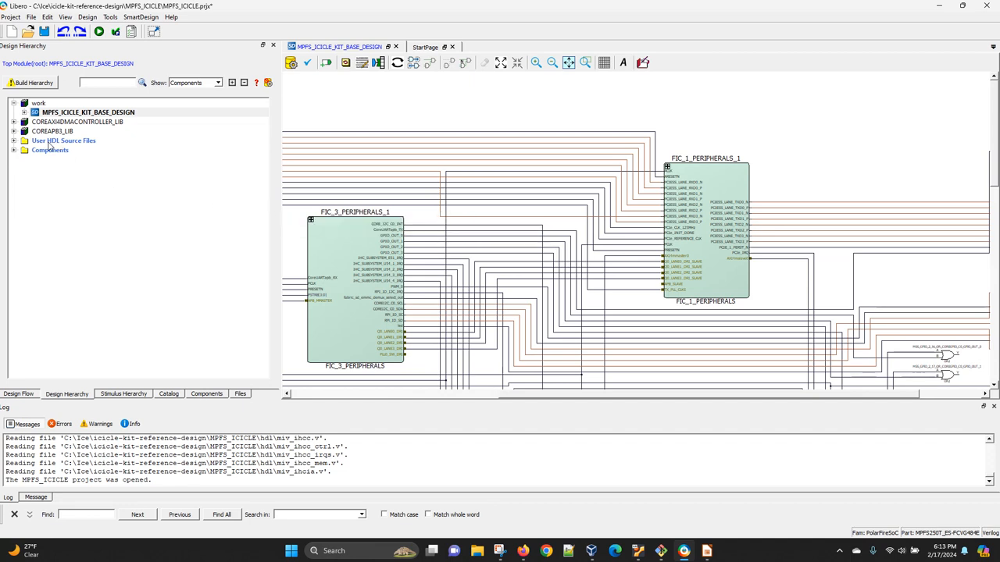
- List the project's user HDL source files and rebuild the design hierarchy
{"action": "left_click", "coordinate": [13, 141]}
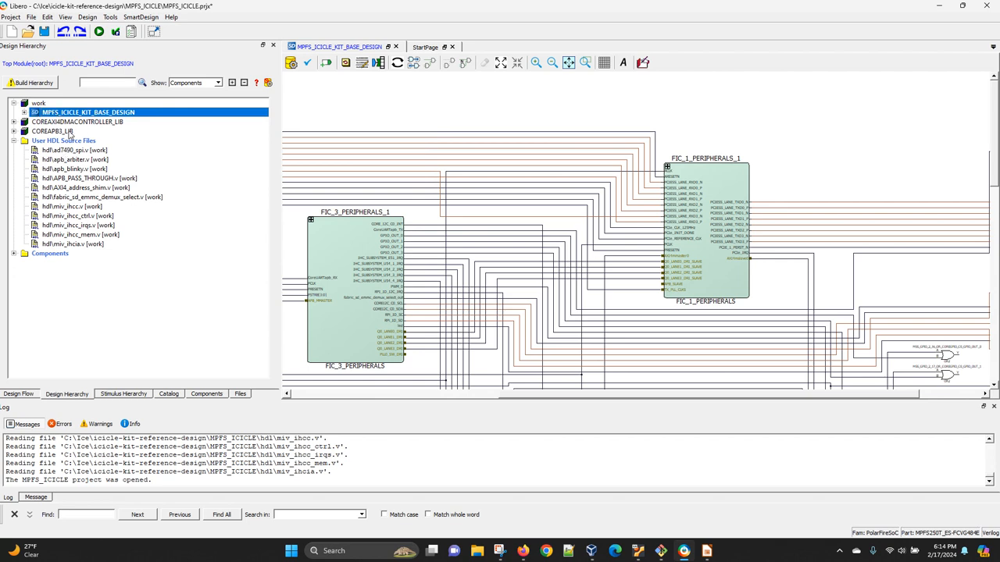
{"action": "mouse_move", "coordinate": [74, 120]}
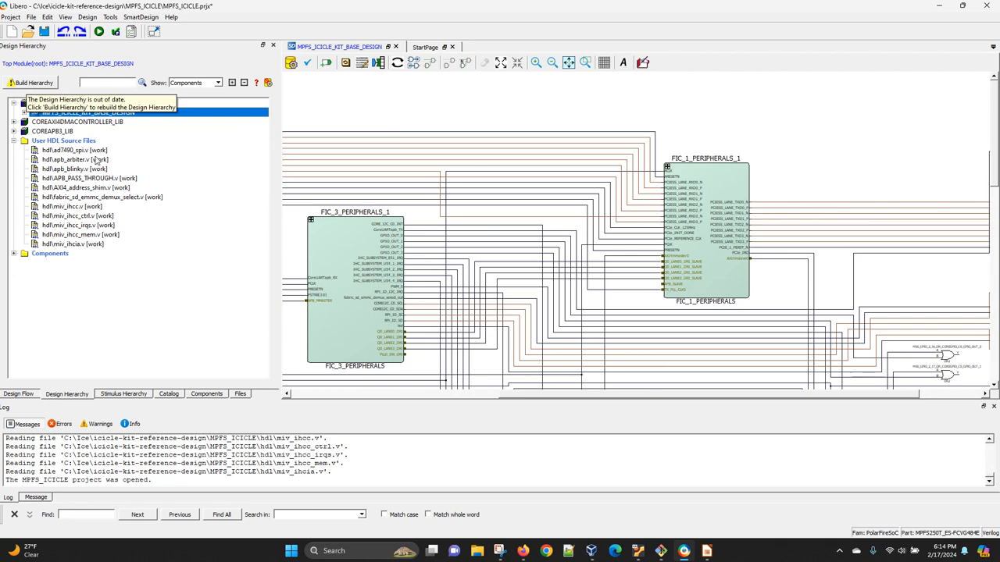
{"action": "left_click", "coordinate": [35, 83]}
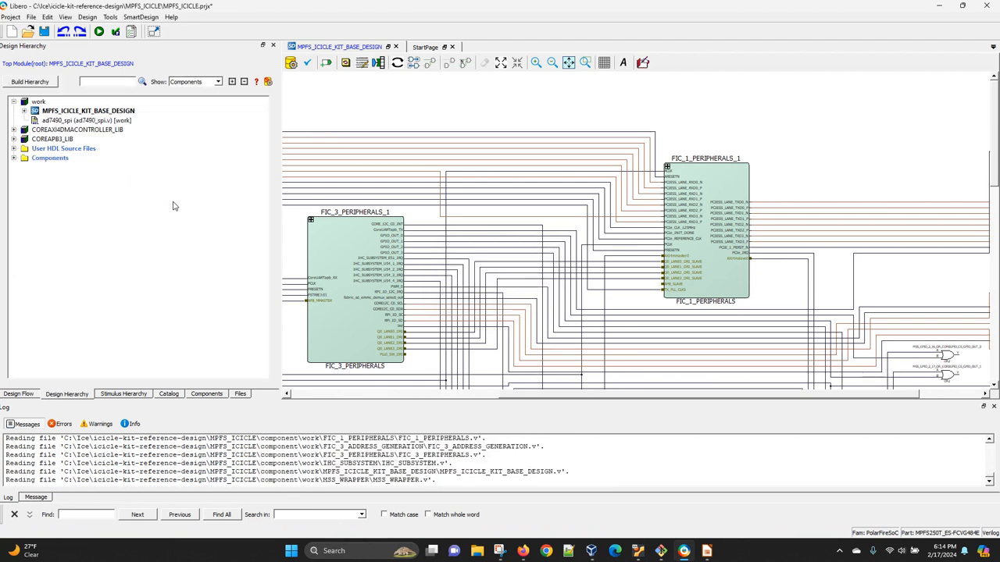
- Examine the ad7490_spi module's parameter and file information in the hierarchy alongside the user HDL source files
{"action": "mouse_move", "coordinate": [103, 125]}
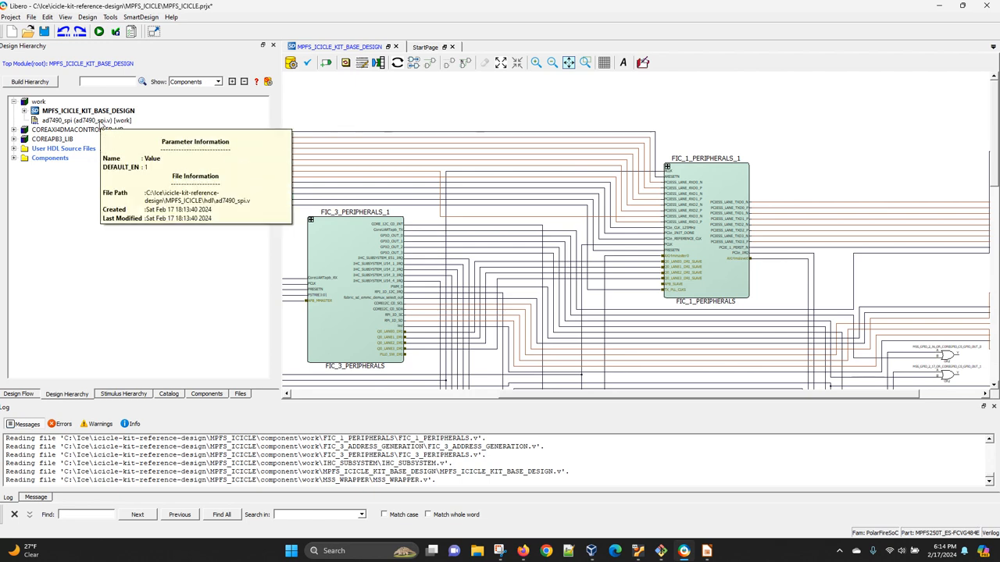
{"action": "left_click", "coordinate": [14, 149]}
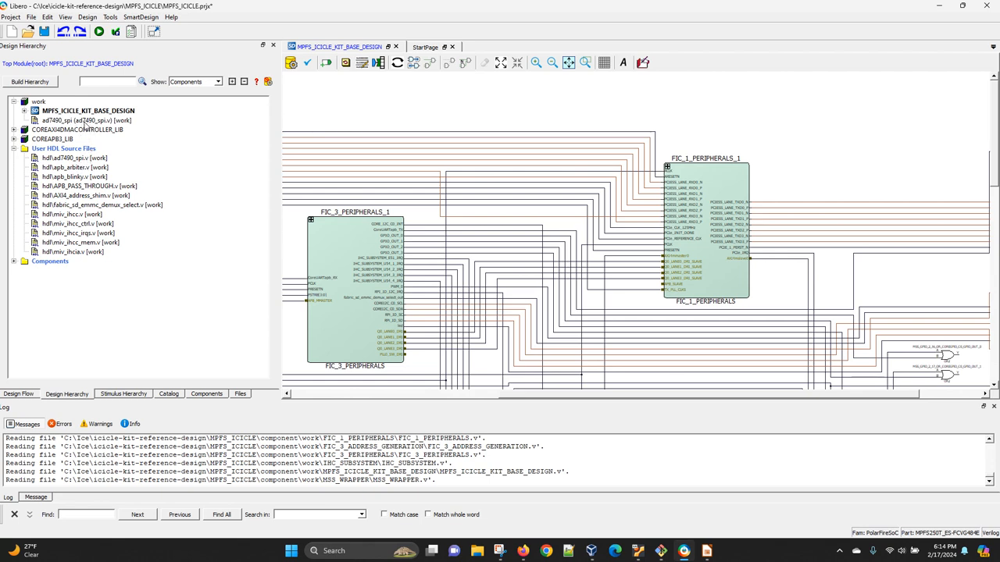
{"action": "mouse_move", "coordinate": [85, 126]}
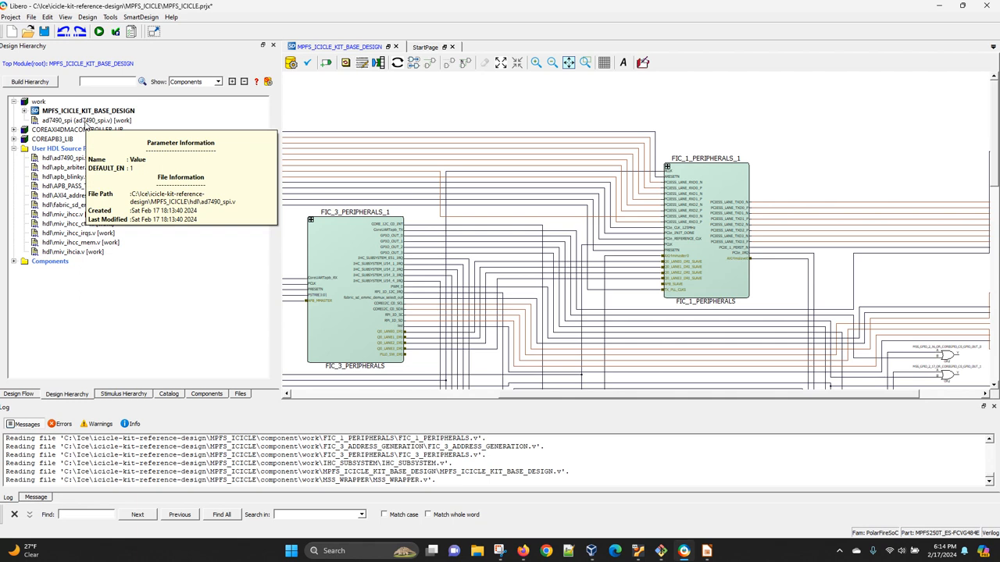
{"action": "left_click", "coordinate": [86, 121]}
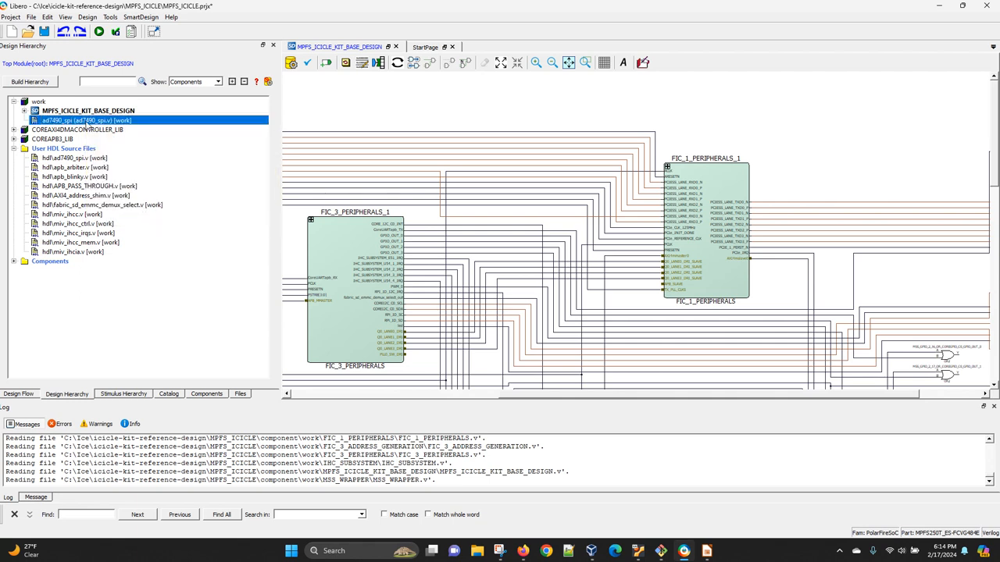
{"action": "mouse_move", "coordinate": [87, 127]}
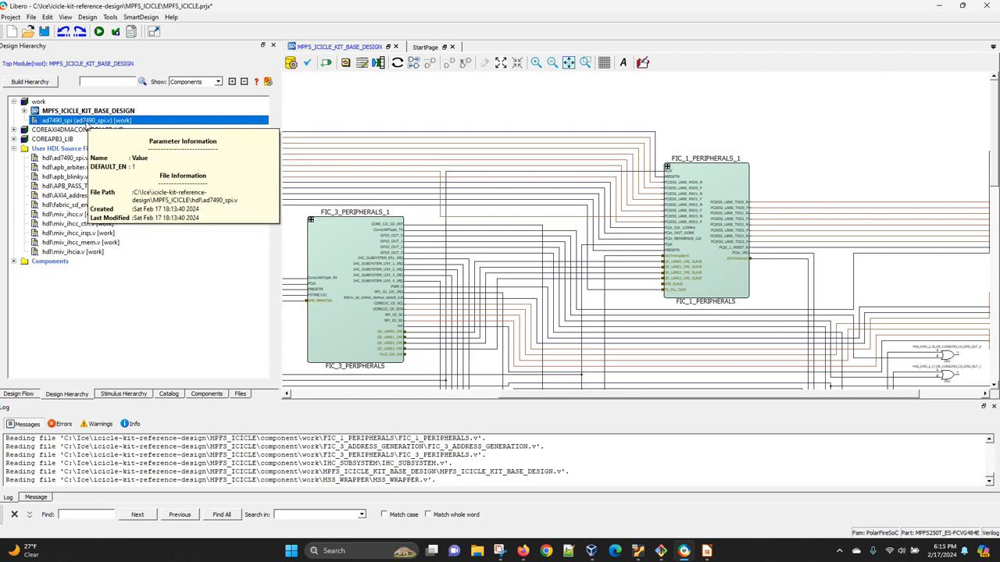
{"action": "left_click", "coordinate": [67, 156]}
{"action": "left_click", "coordinate": [66, 141]}
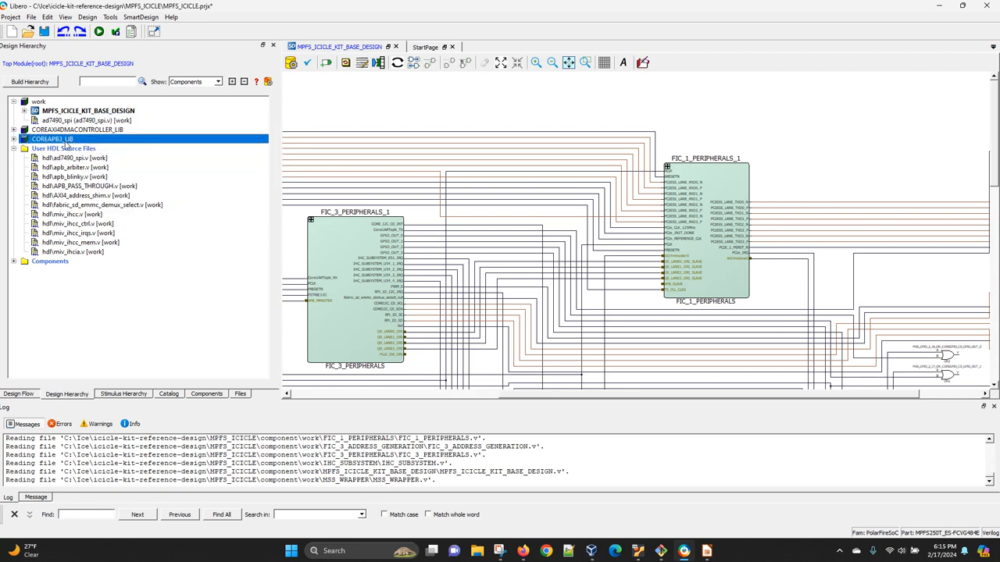
{"action": "left_click", "coordinate": [67, 148]}
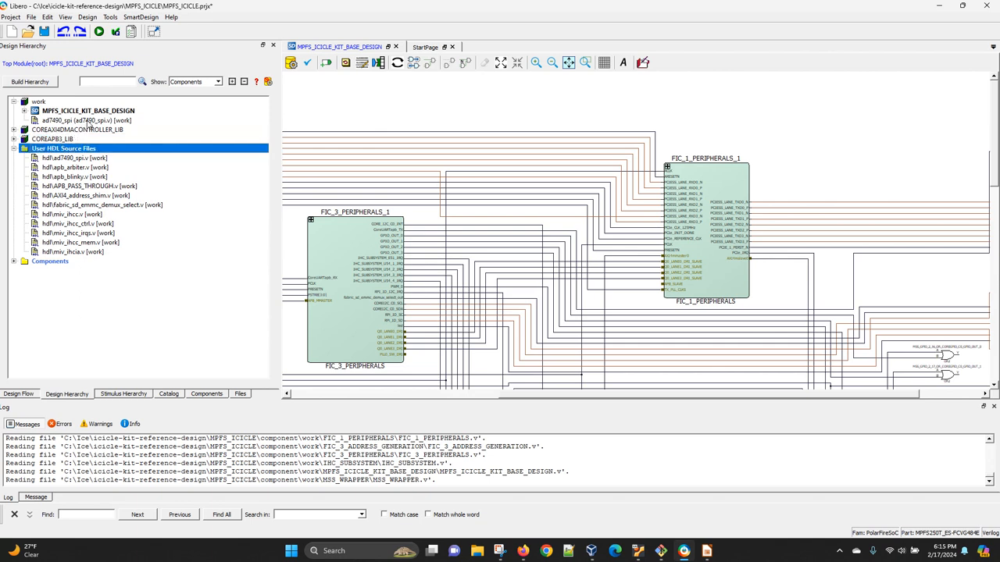
{"action": "mouse_move", "coordinate": [89, 128]}
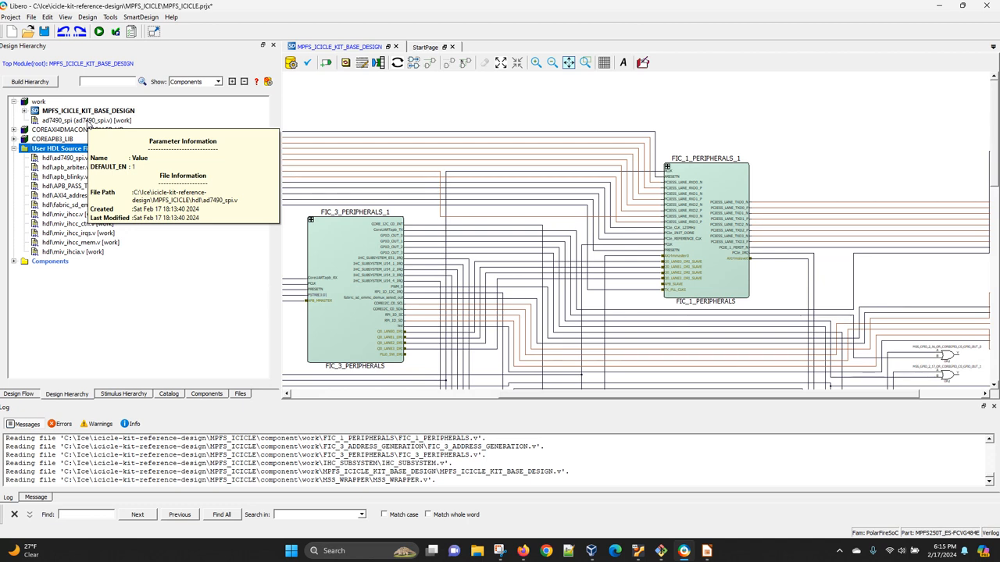
- Create a core from the ad7490_spi HDL module and open its ports and parameters definition for editing
{"action": "right_click", "coordinate": [88, 121]}
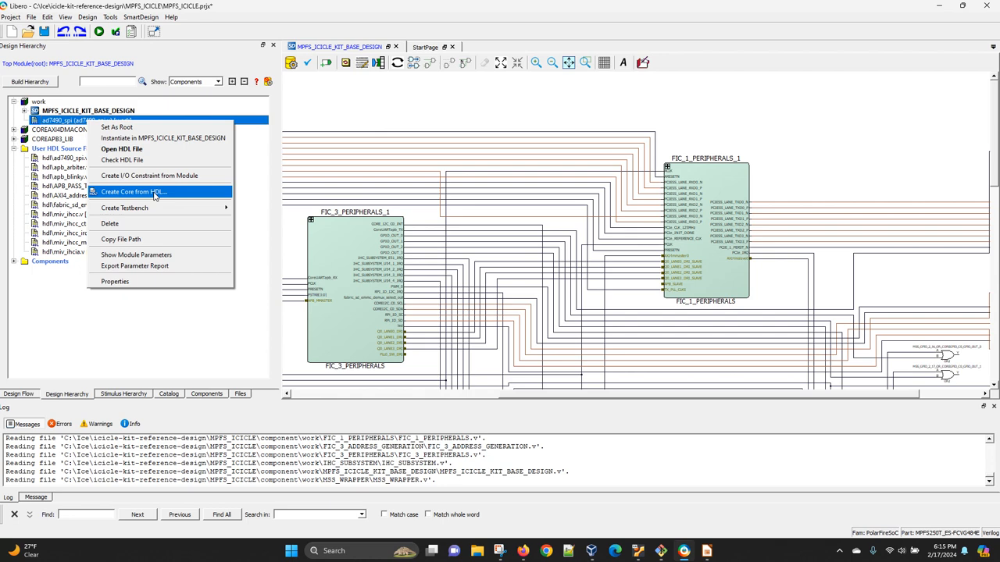
{"action": "left_click", "coordinate": [154, 192]}
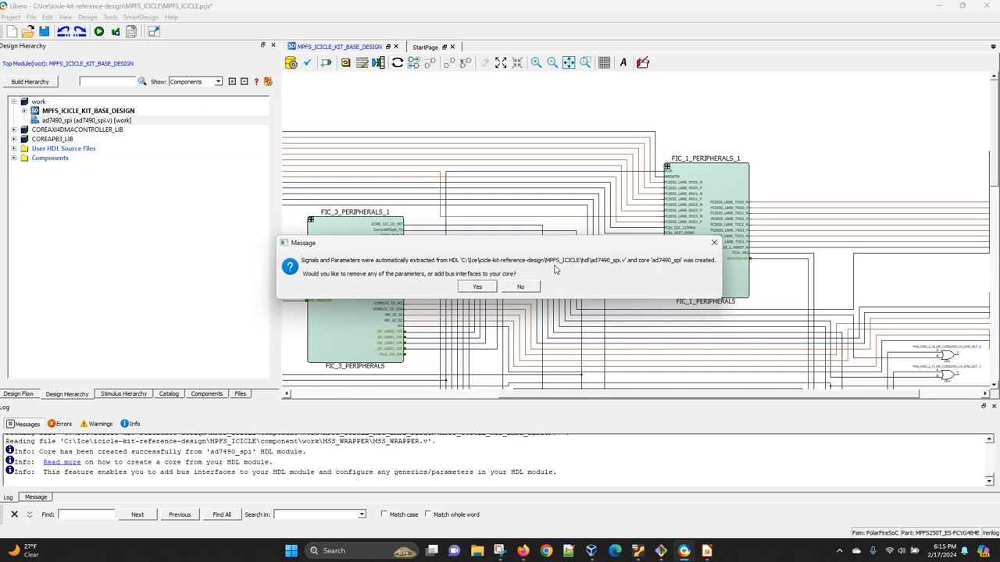
{"action": "left_click", "coordinate": [478, 286]}
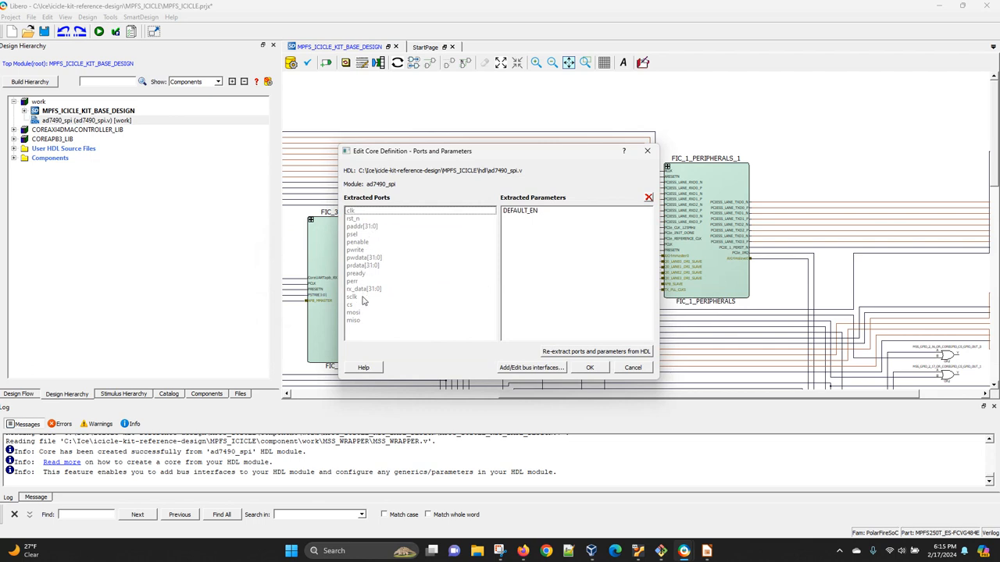
- Add an AMBA2 APB slave bus interface to the ad7490_spi core definition
{"action": "left_click", "coordinate": [533, 368]}
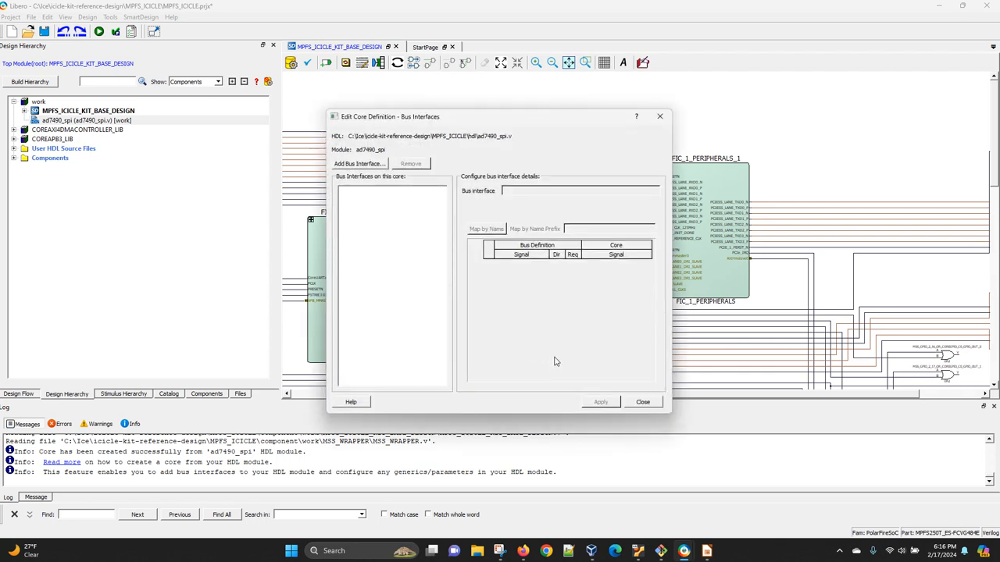
{"action": "left_click", "coordinate": [358, 164]}
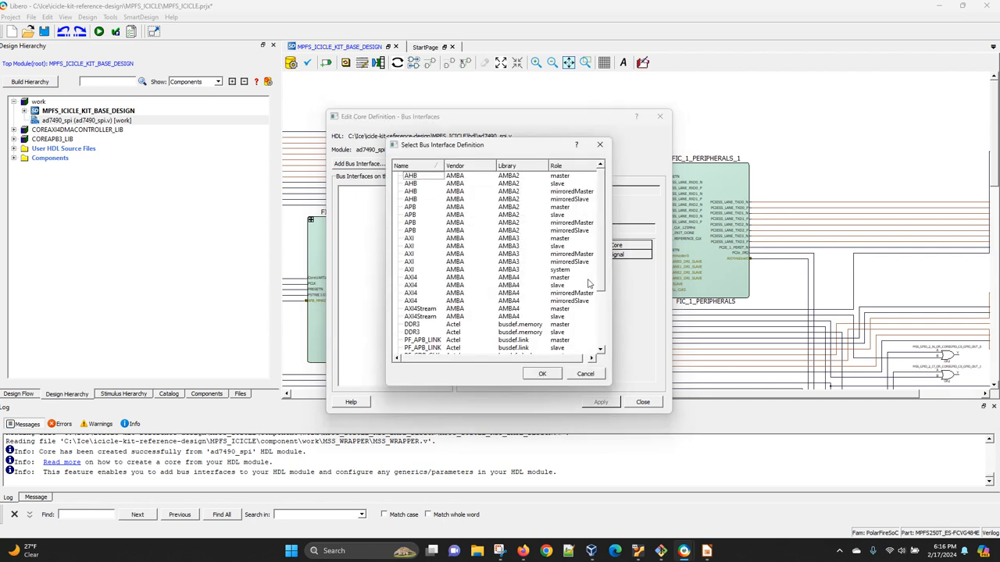
{"action": "left_click_drag", "start_coordinate": [612, 295], "coordinate": [744, 297]}
{"action": "scroll", "coordinate": [537, 265], "scroll_direction": "down", "scroll_amount": 3}
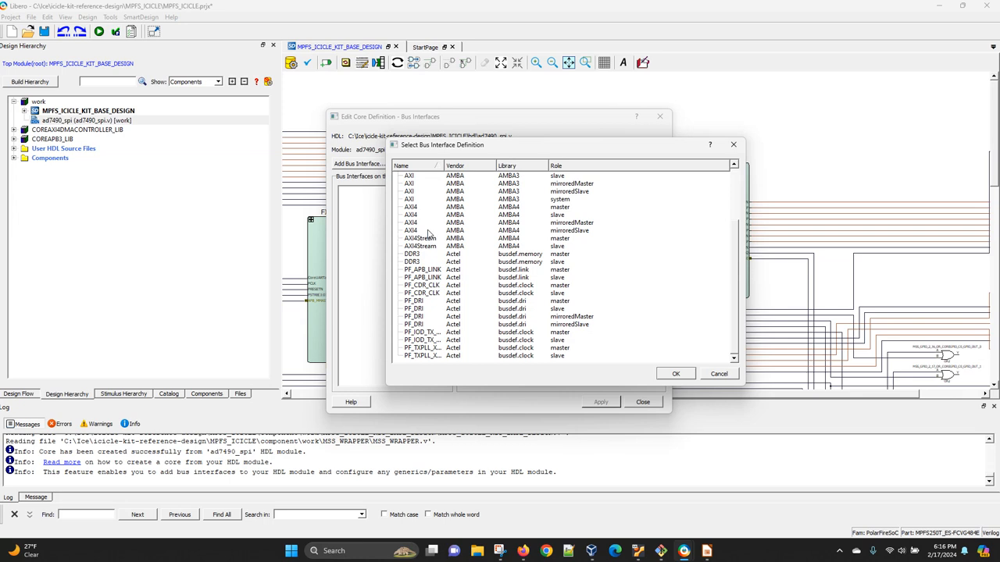
{"action": "scroll", "coordinate": [428, 233], "scroll_direction": "up", "scroll_amount": 3}
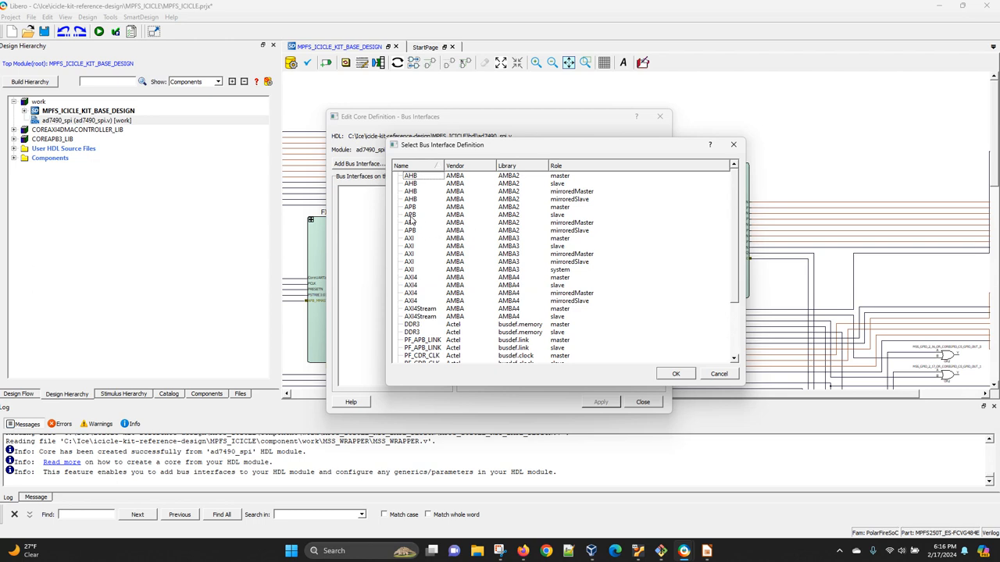
{"action": "left_click", "coordinate": [411, 215]}
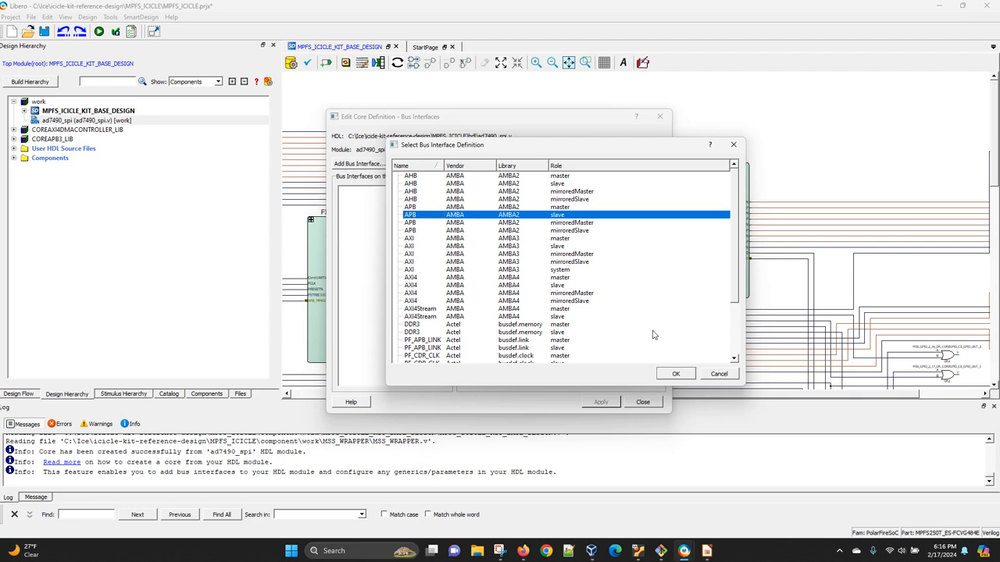
{"action": "double_click", "coordinate": [411, 217]}
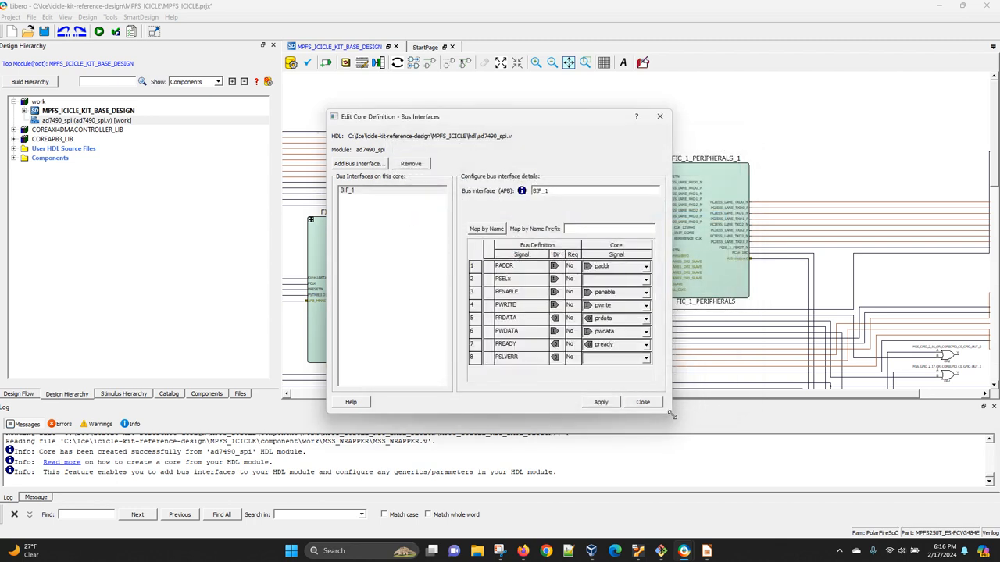
- Try to name the bus interface APB, and map its PSELx signal to psel and PSLVERR to perr
{"action": "left_click_drag", "start_coordinate": [669, 417], "coordinate": [925, 467]}
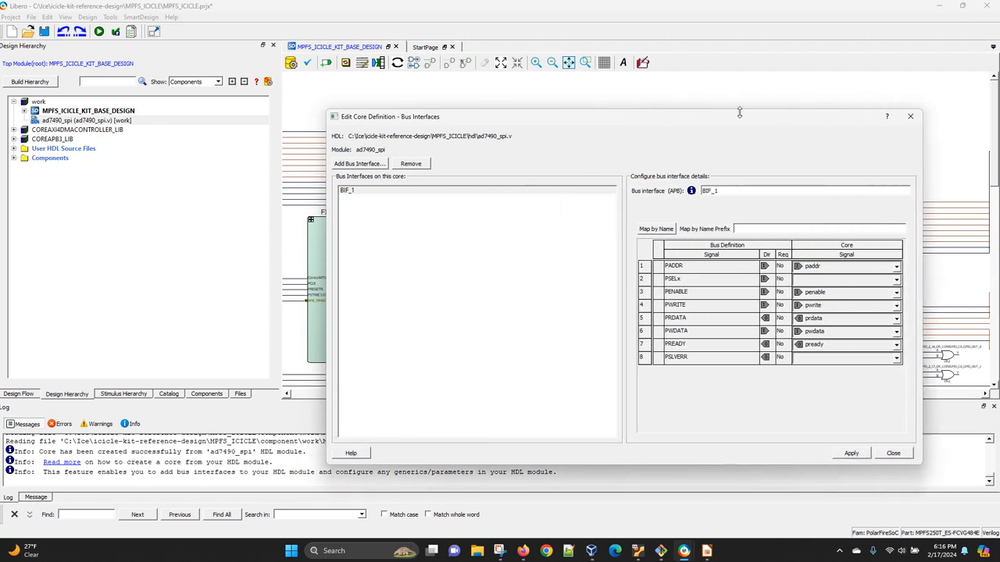
{"action": "left_click_drag", "start_coordinate": [740, 115], "coordinate": [567, 71]}
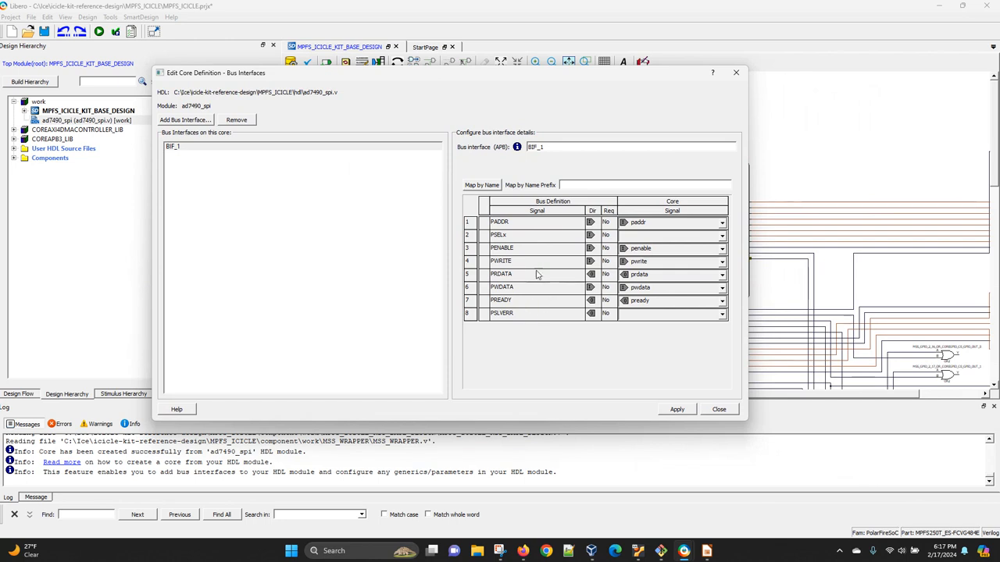
{"action": "double_click", "coordinate": [564, 145]}
{"action": "type", "text": "APB"}
{"action": "left_click", "coordinate": [722, 237]}
{"action": "left_click", "coordinate": [723, 237]}
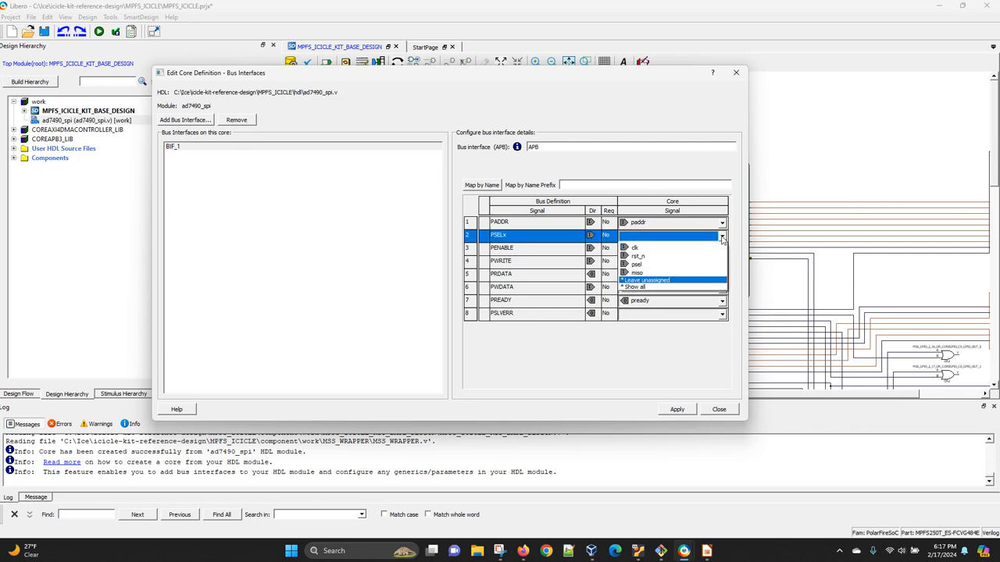
{"action": "left_click", "coordinate": [644, 266]}
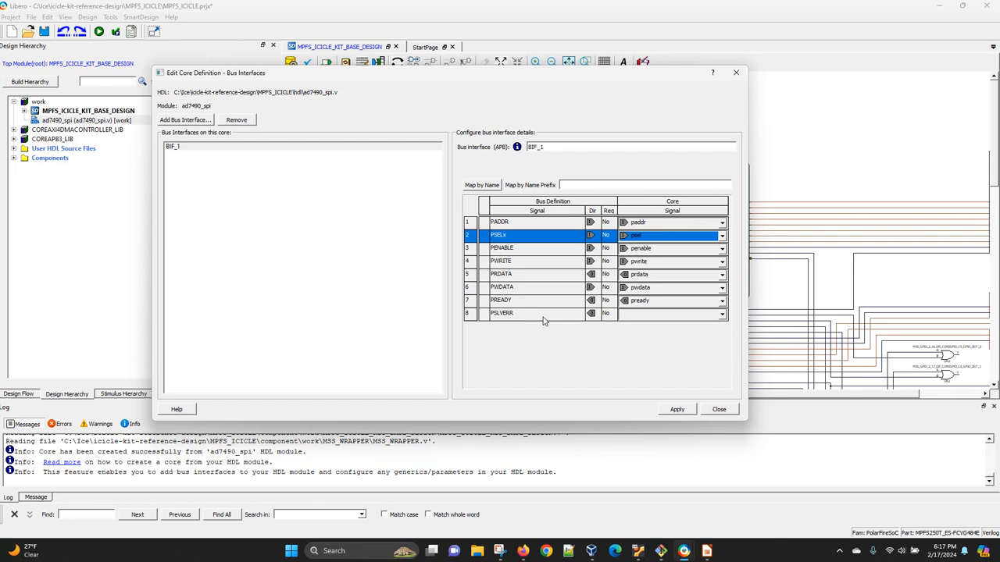
{"action": "left_click", "coordinate": [722, 314]}
{"action": "left_click", "coordinate": [723, 314]}
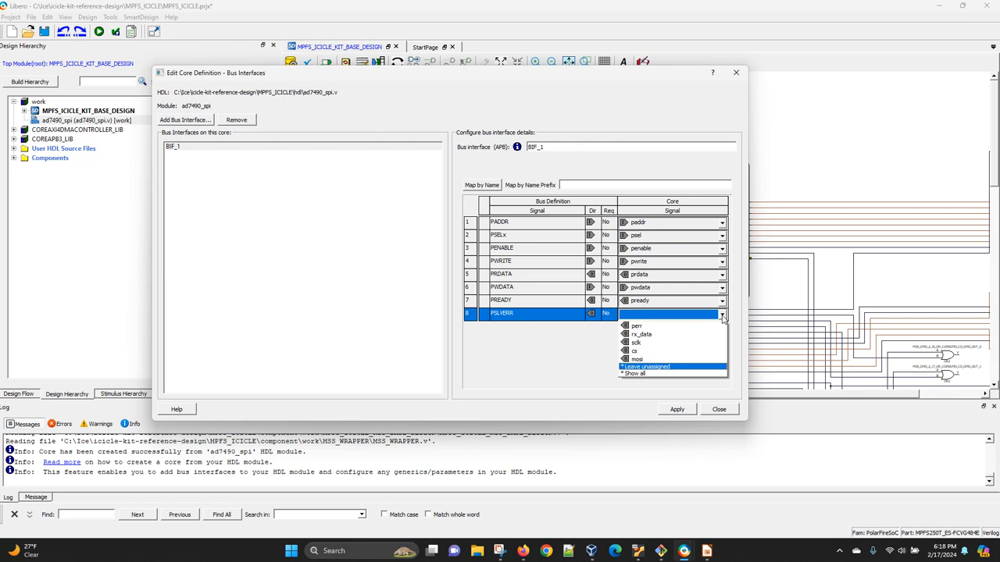
{"action": "left_click", "coordinate": [660, 327]}
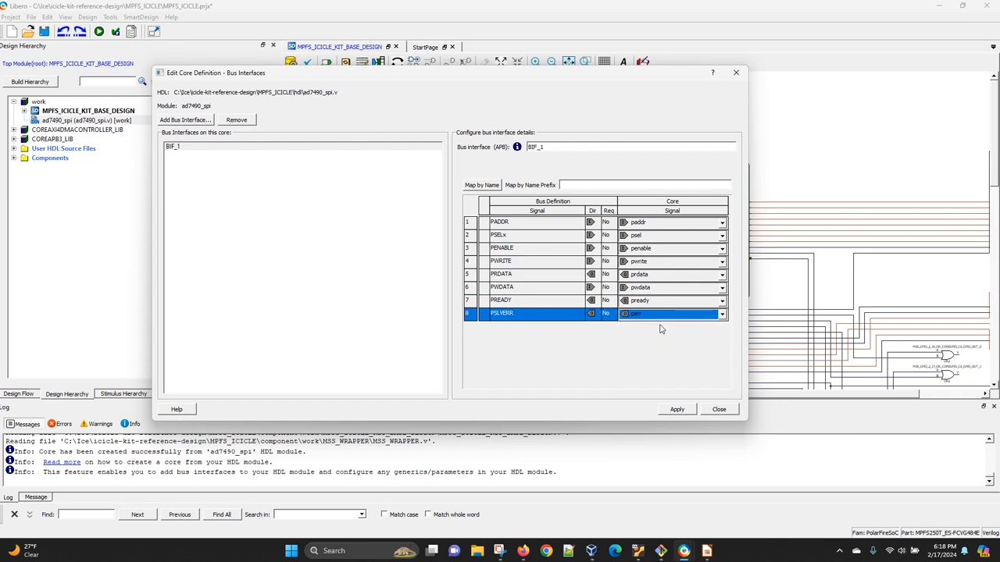
- Switch to the Ubuntu virtual machine to check the perr and pready declarations in ad7490_spi.v, and return to Libero's bus interface definition
{"action": "left_click", "coordinate": [638, 551]}
{"action": "scroll", "coordinate": [427, 319], "scroll_direction": "up", "scroll_amount": 12}
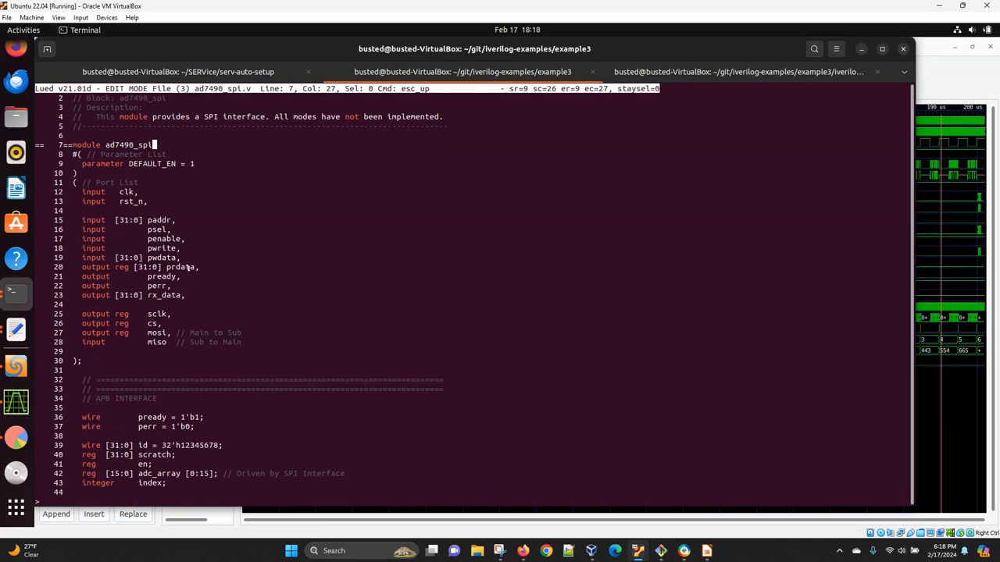
{"action": "double_click", "coordinate": [158, 286]}
{"action": "left_click_drag", "start_coordinate": [138, 427], "coordinate": [205, 418]}
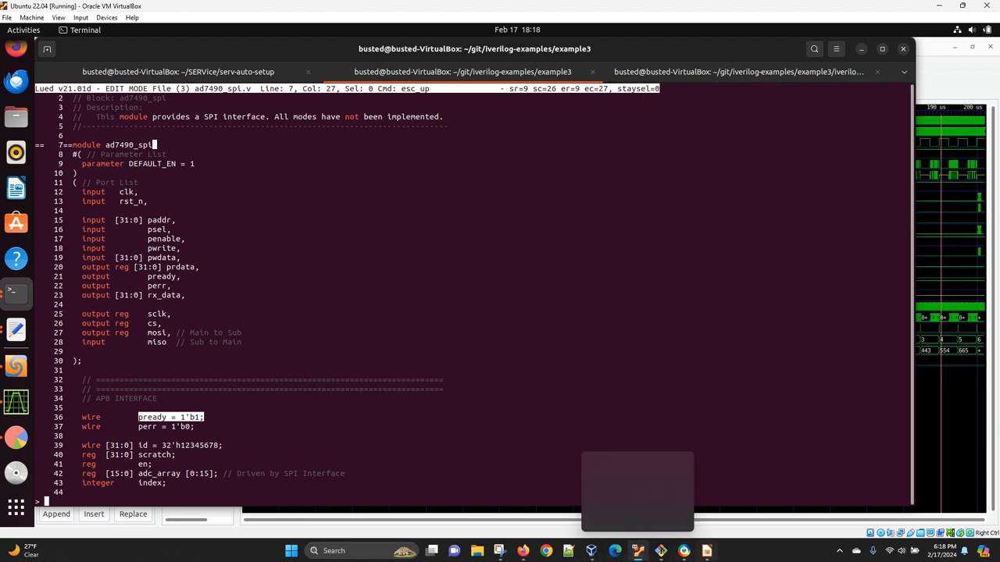
{"action": "mouse_move", "coordinate": [684, 551]}
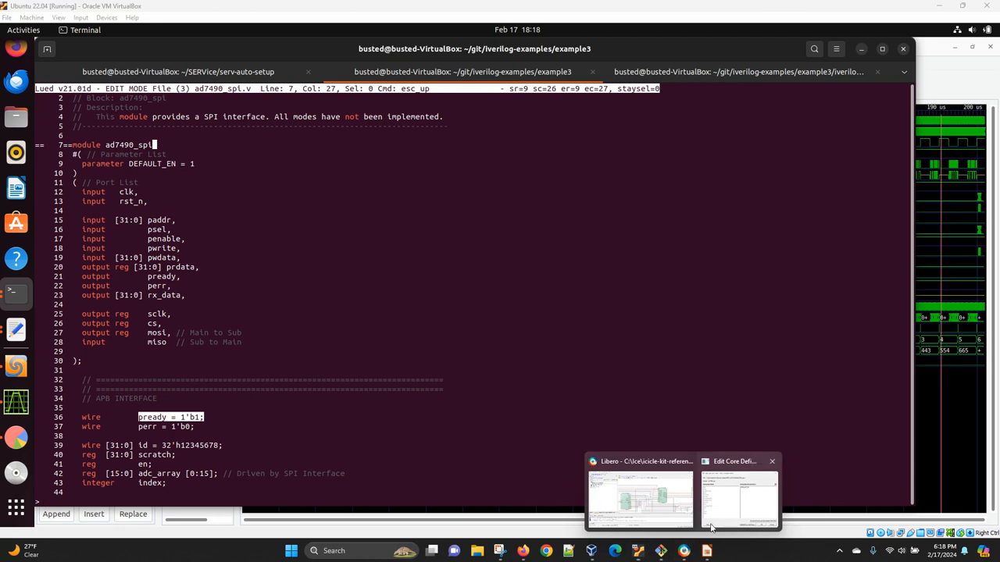
{"action": "left_click", "coordinate": [738, 490]}
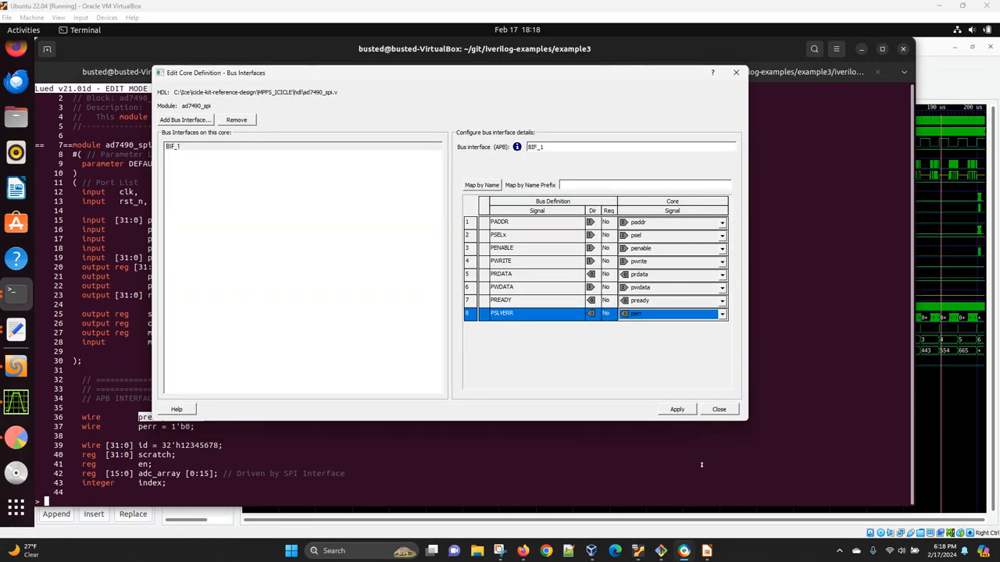
{"action": "mouse_move", "coordinate": [685, 550]}
{"action": "left_click", "coordinate": [665, 521]}
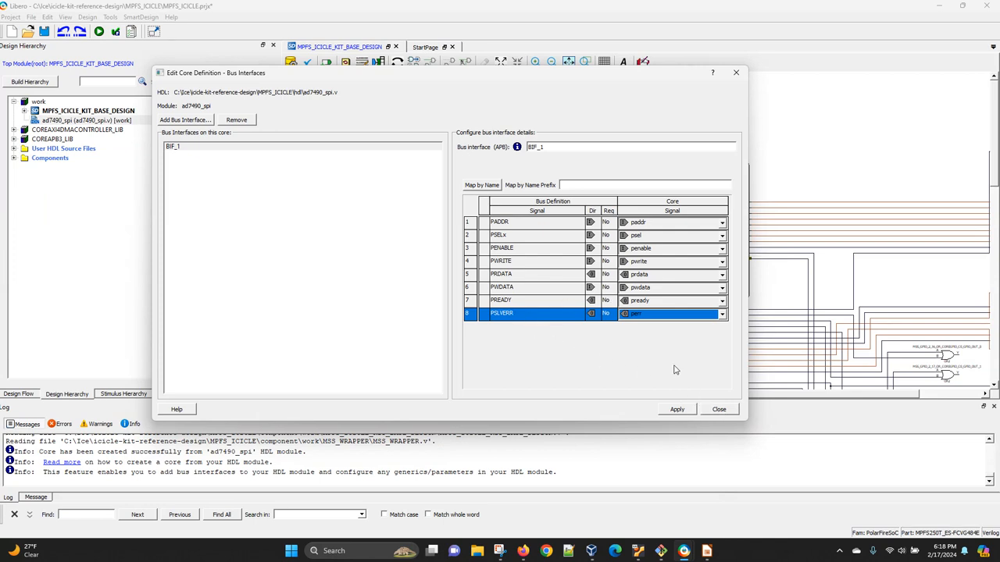
- Name the bus interface APB, apply the mapping, and accept the ad7490_spi core's ports and parameters definition
{"action": "double_click", "coordinate": [574, 147]}
{"action": "type", "text": "APB"}
{"action": "left_click", "coordinate": [678, 411]}
{"action": "left_click", "coordinate": [719, 410]}
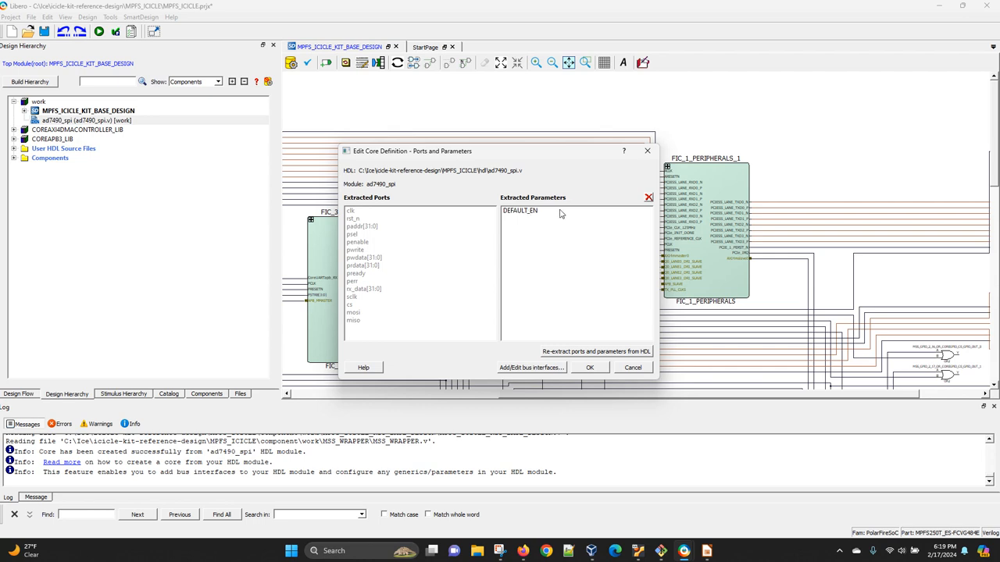
{"action": "left_click", "coordinate": [592, 368]}
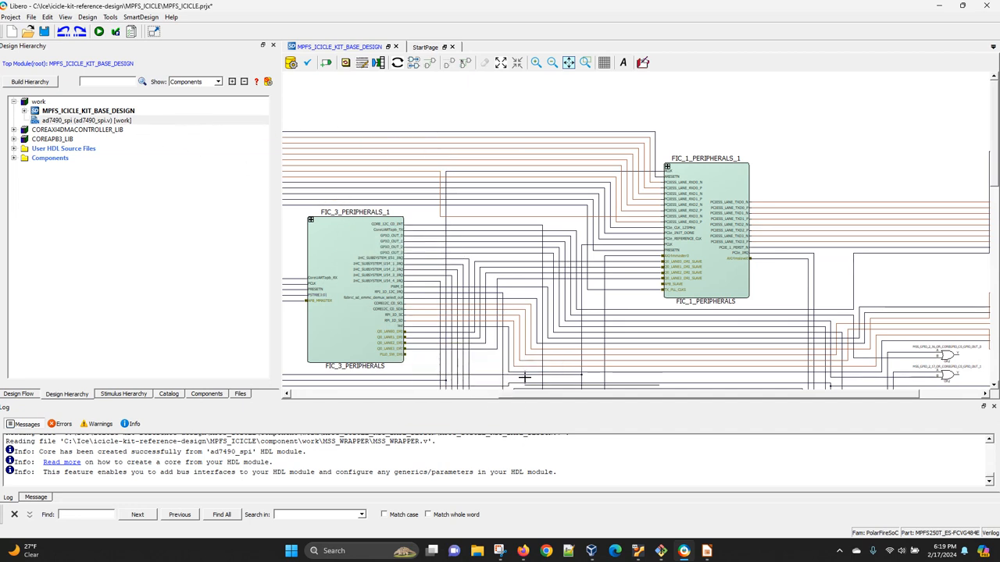
- Auto-arrange the layout of the MPFS_ICICLE_KIT_BASE_DESIGN canvas
{"action": "scroll", "coordinate": [518, 264], "scroll_direction": "down", "scroll_amount": 3}
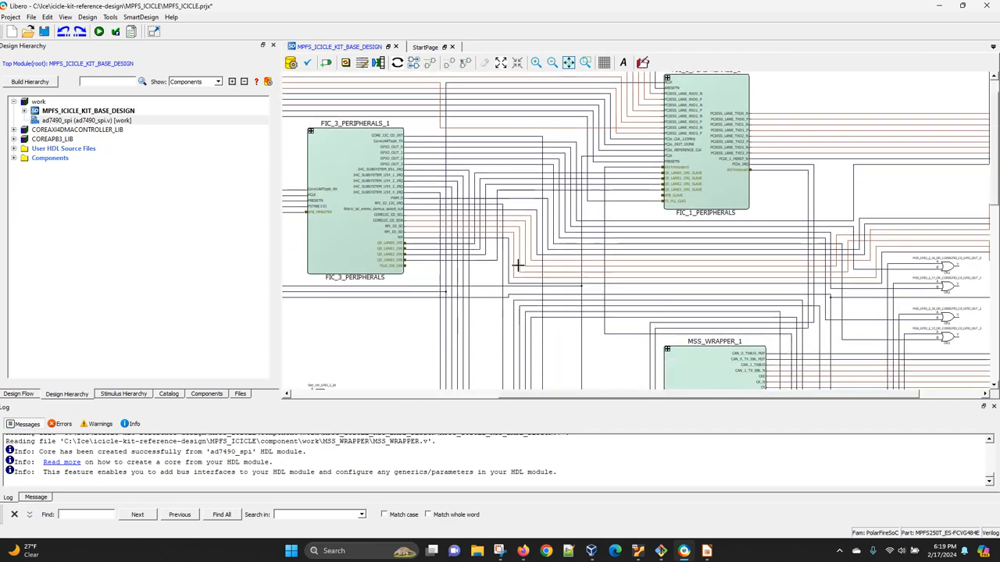
{"action": "scroll", "coordinate": [518, 264], "scroll_direction": "up", "scroll_amount": 1}
{"action": "scroll", "coordinate": [512, 268], "scroll_direction": "up", "scroll_amount": 3, "text": "ctrl"}
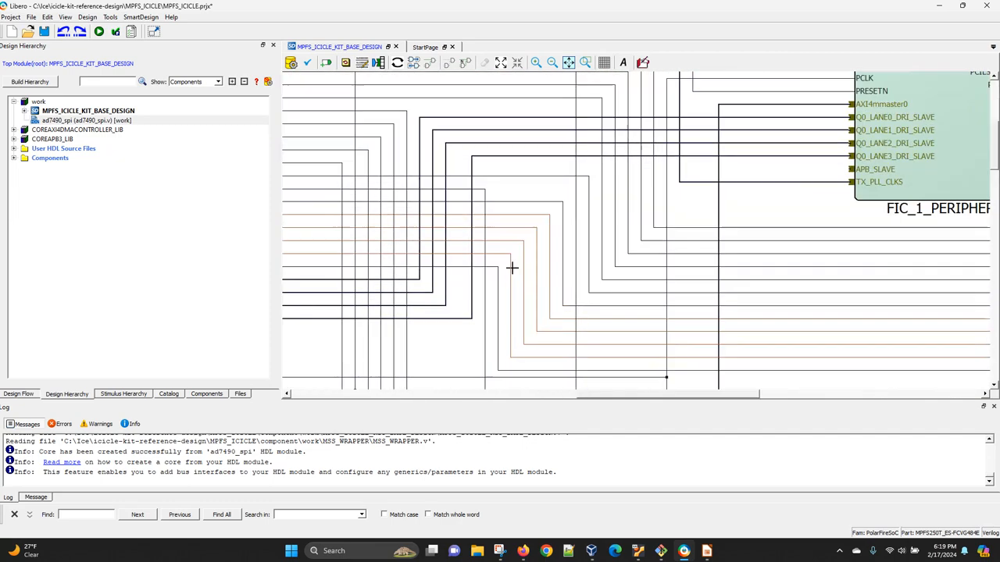
{"action": "scroll", "coordinate": [512, 268], "scroll_direction": "down", "scroll_amount": 8, "text": "ctrl"}
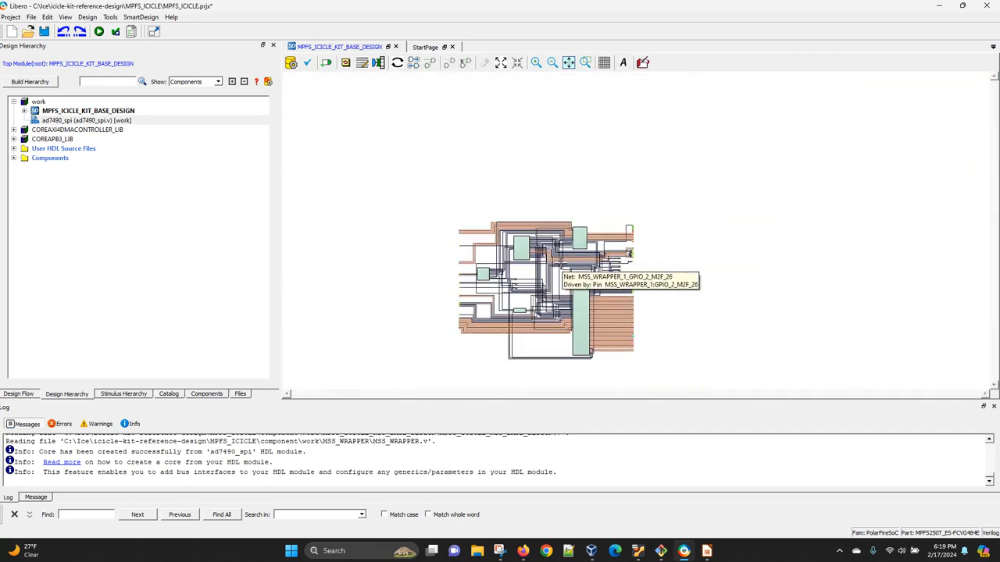
{"action": "scroll", "coordinate": [559, 271], "scroll_direction": "down", "scroll_amount": 1}
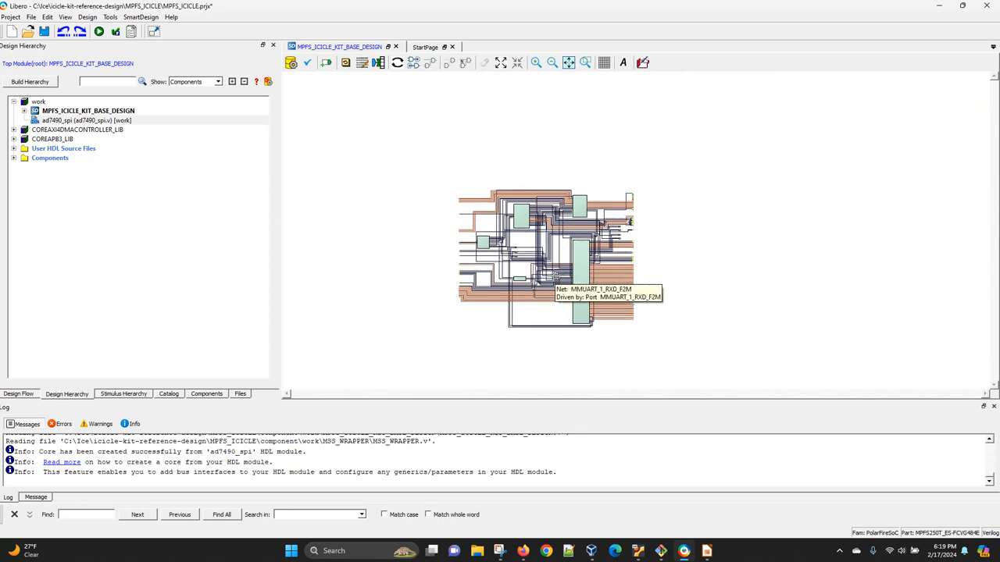
{"action": "left_click", "coordinate": [397, 64]}
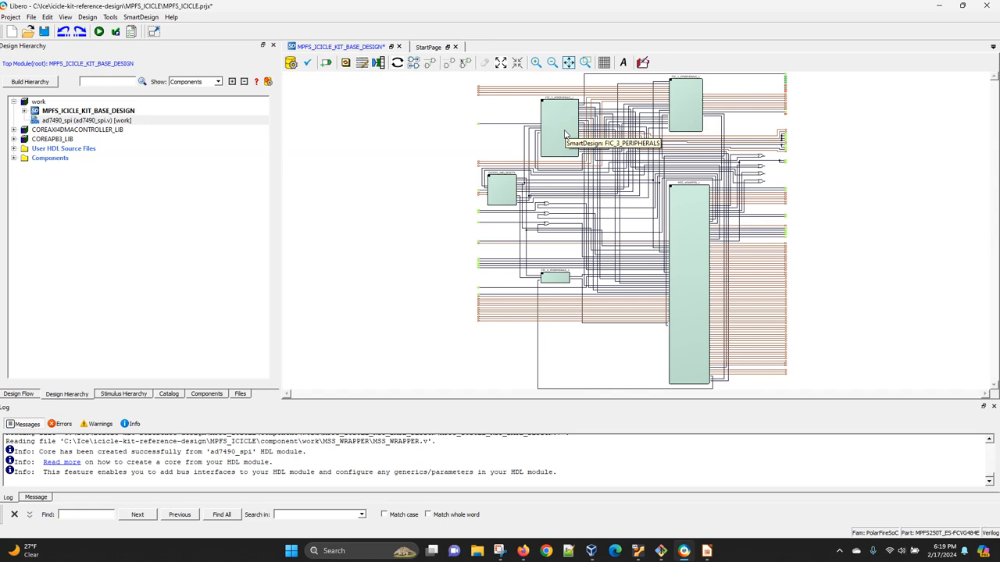
- Locate the FIC_3_PERIPHERALS_1 block in the base design and open its SmartDesign
{"action": "scroll", "coordinate": [564, 134], "scroll_direction": "up", "scroll_amount": 5, "text": "ctrl"}
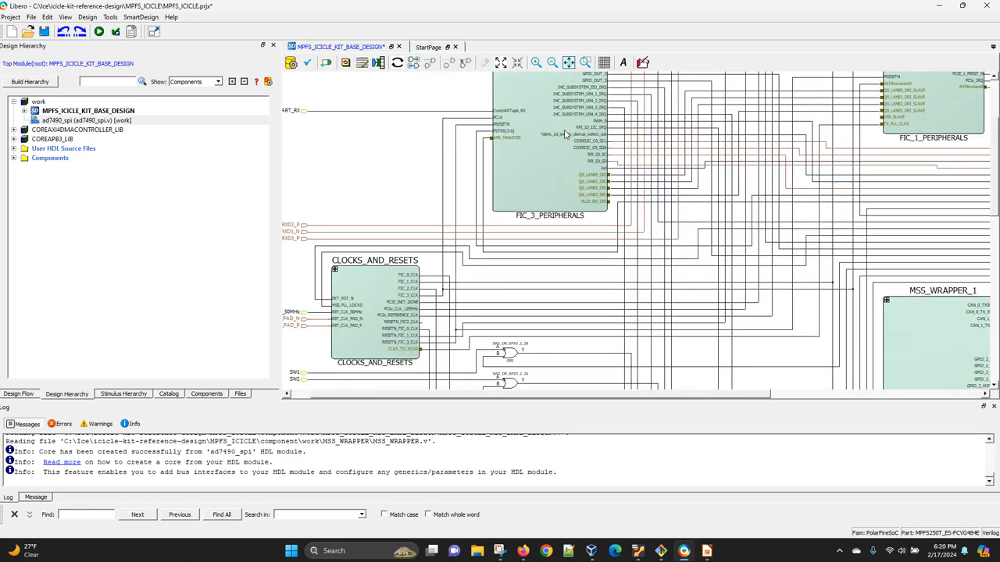
{"action": "scroll", "coordinate": [565, 134], "scroll_direction": "up", "scroll_amount": 3}
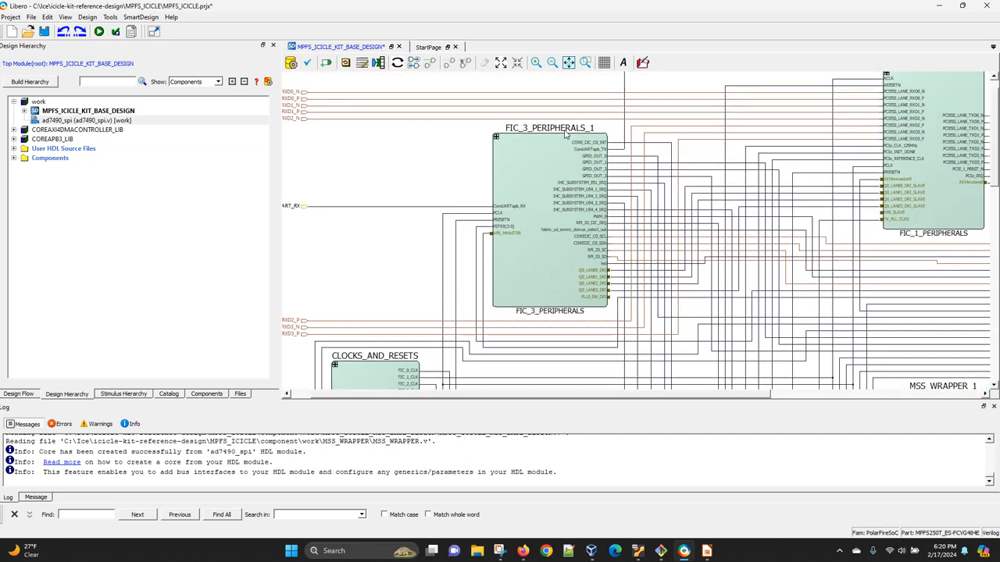
{"action": "scroll", "coordinate": [564, 134], "scroll_direction": "up", "scroll_amount": 1}
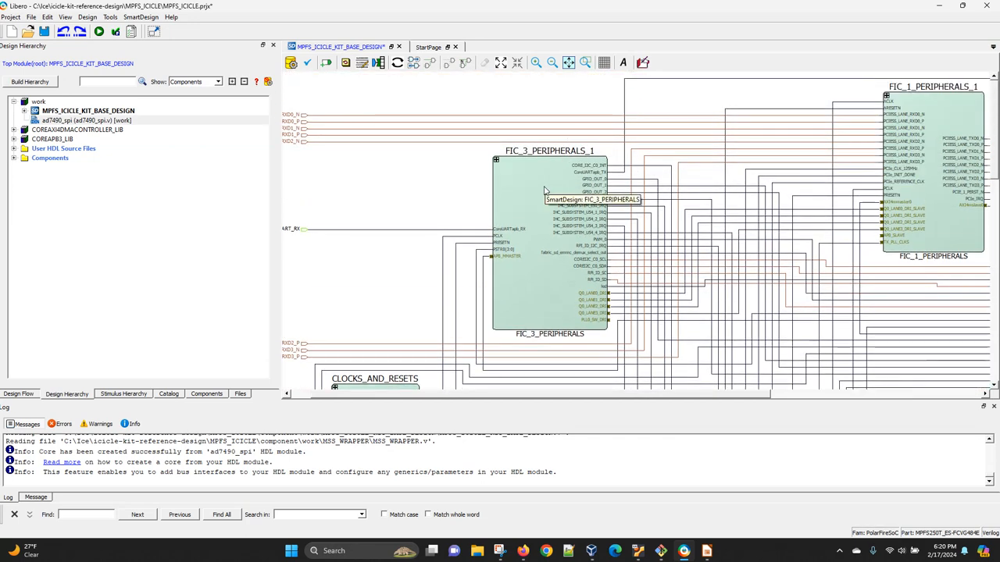
{"action": "scroll", "coordinate": [545, 190], "scroll_direction": "up", "scroll_amount": 2, "text": "ctrl"}
{"action": "scroll", "coordinate": [545, 190], "scroll_direction": "down", "scroll_amount": 2}
{"action": "scroll", "coordinate": [545, 190], "scroll_direction": "up", "scroll_amount": 1}
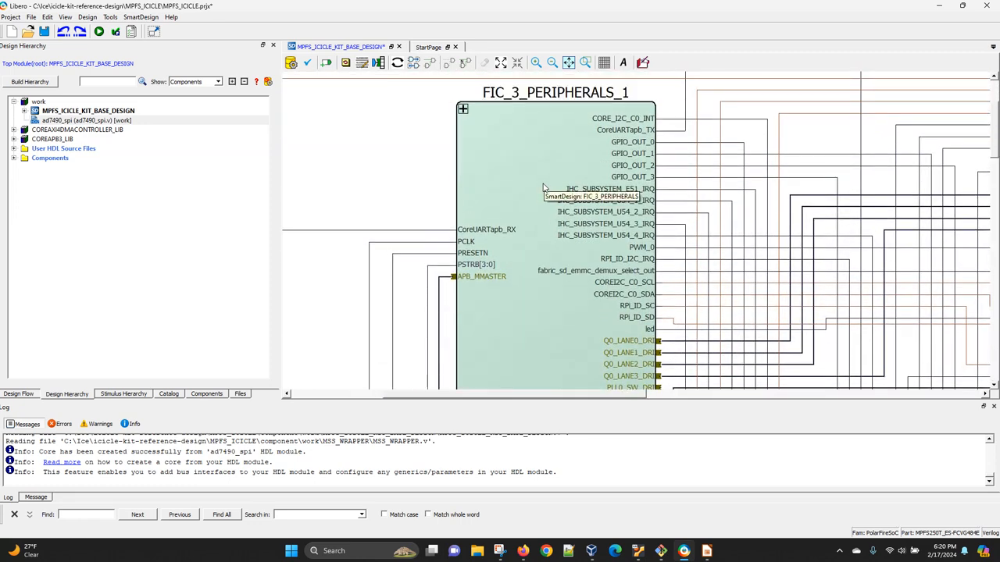
{"action": "scroll", "coordinate": [544, 188], "scroll_direction": "down", "scroll_amount": 2}
{"action": "scroll", "coordinate": [544, 188], "scroll_direction": "up", "scroll_amount": 2}
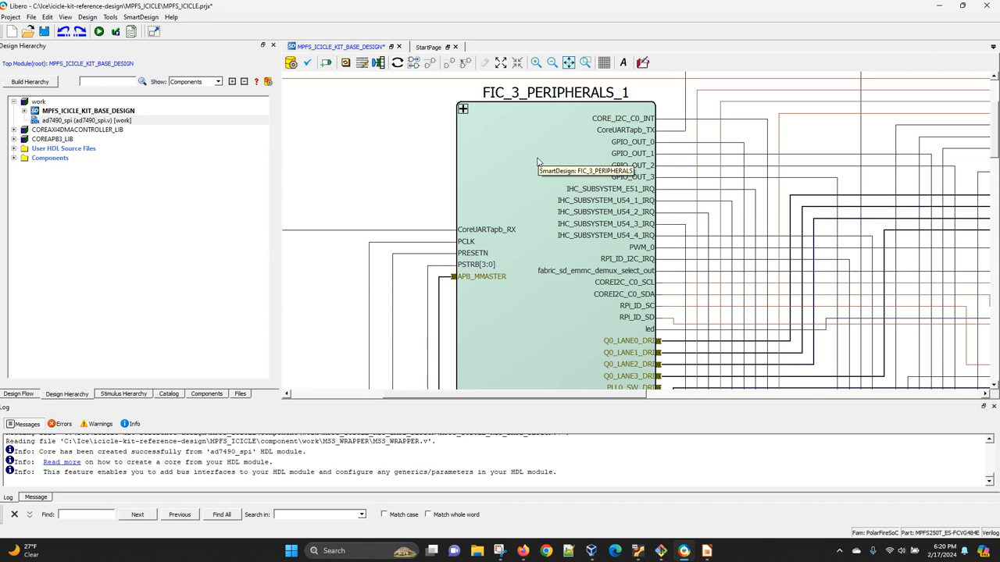
{"action": "left_click", "coordinate": [537, 162]}
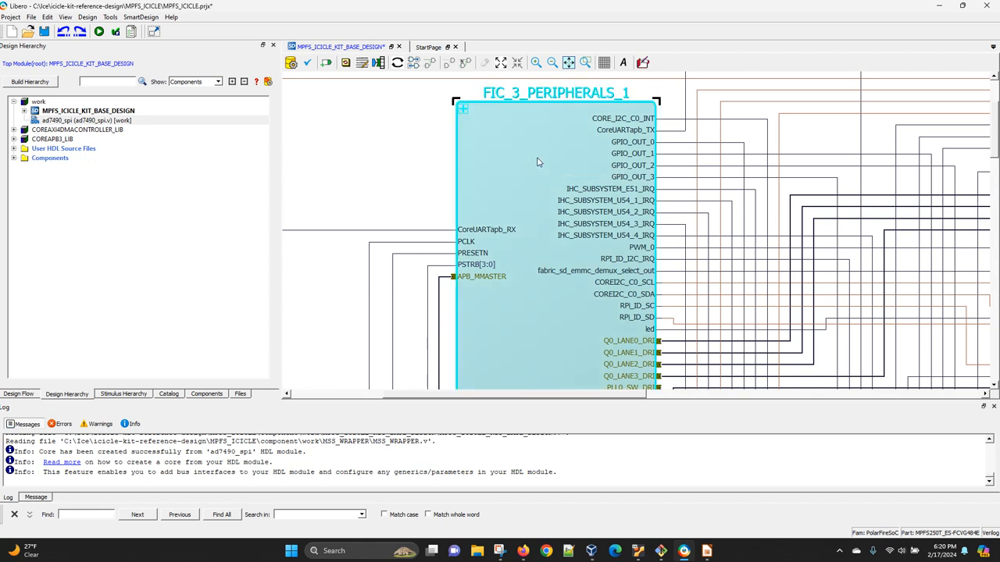
{"action": "double_click", "coordinate": [538, 162]}
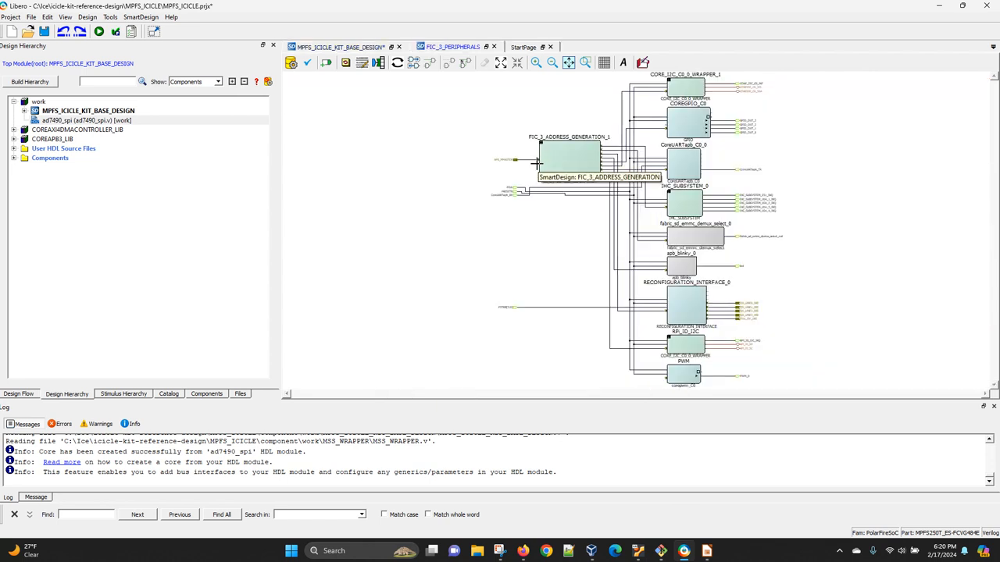
- Compare the FIC_3_PERIPHERALS_1 block in the base design with its SmartDesign and examine the peripherals and their APB connections
{"action": "left_click", "coordinate": [356, 47]}
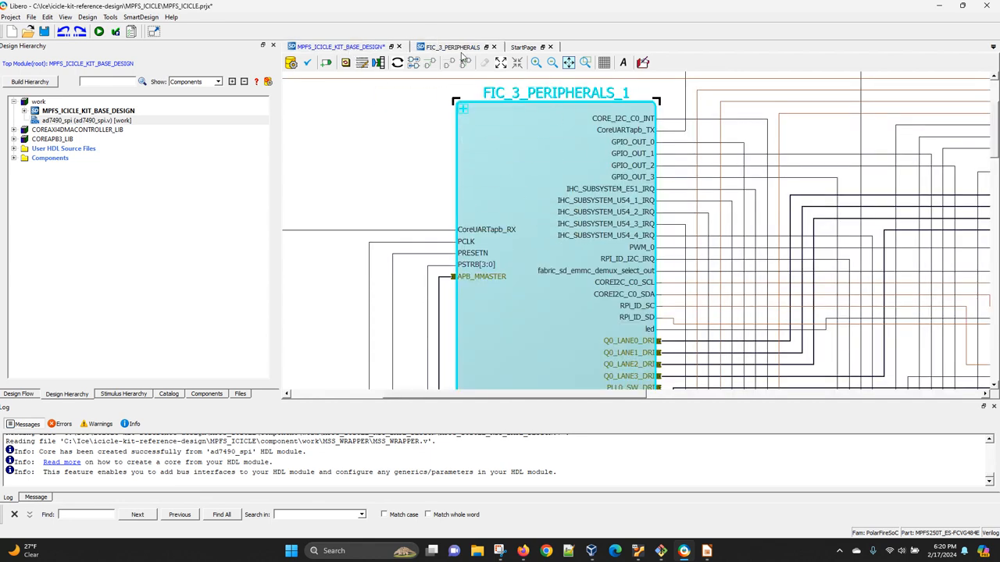
{"action": "left_click", "coordinate": [457, 48]}
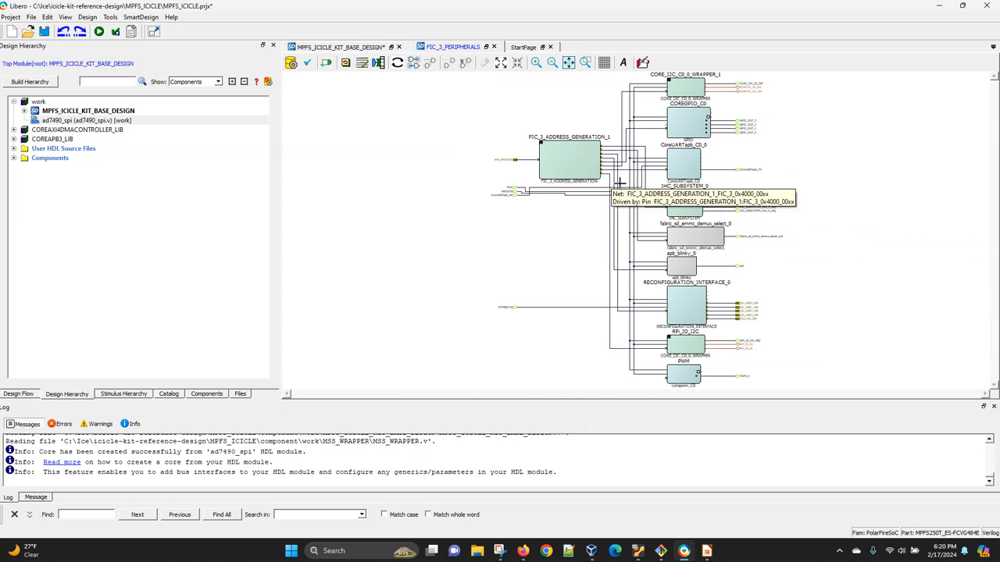
{"action": "scroll", "coordinate": [718, 291], "scroll_direction": "up", "scroll_amount": 1, "text": "ctrl"}
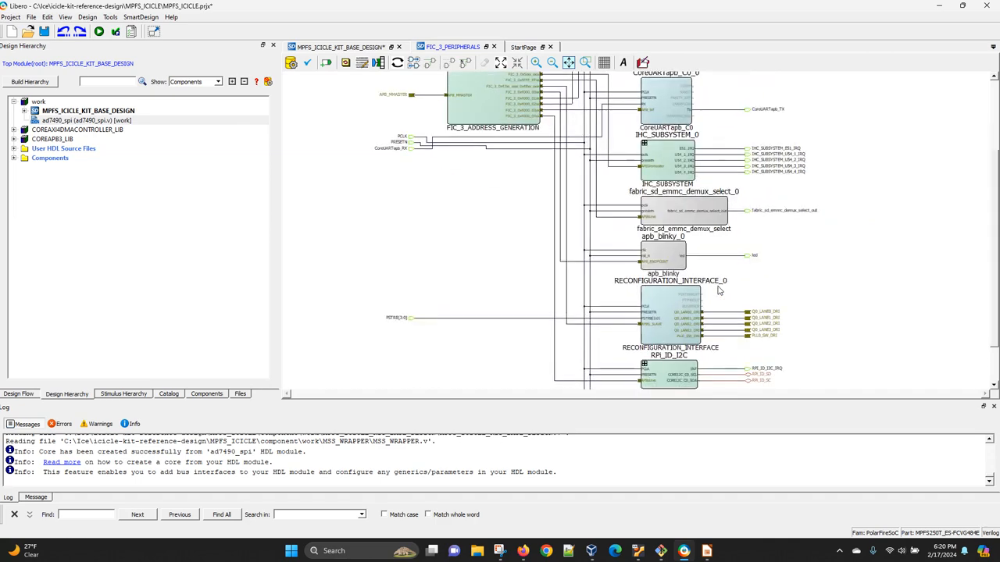
{"action": "scroll", "coordinate": [719, 290], "scroll_direction": "up", "scroll_amount": 2, "text": "ctrl"}
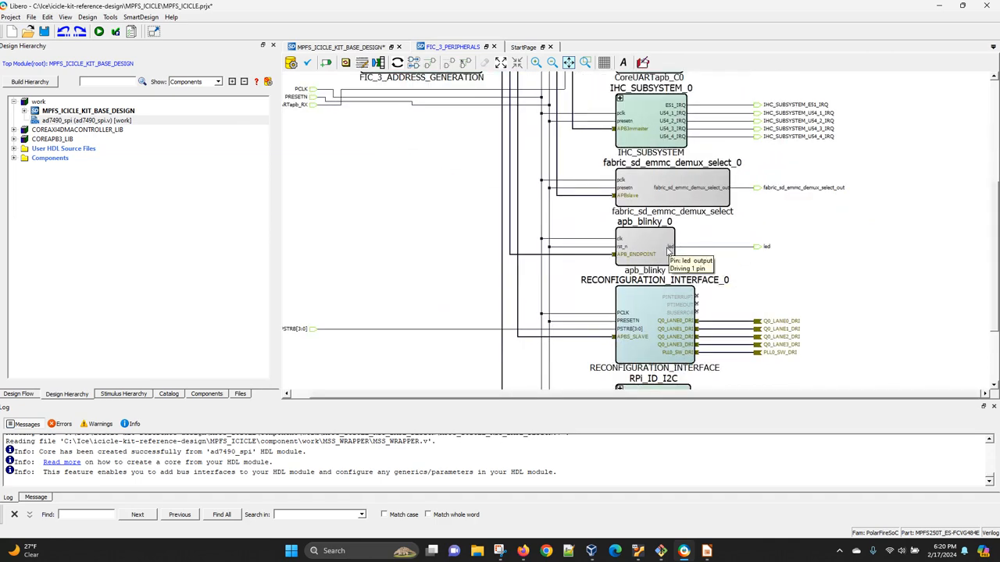
{"action": "scroll", "coordinate": [654, 246], "scroll_direction": "up", "scroll_amount": 1}
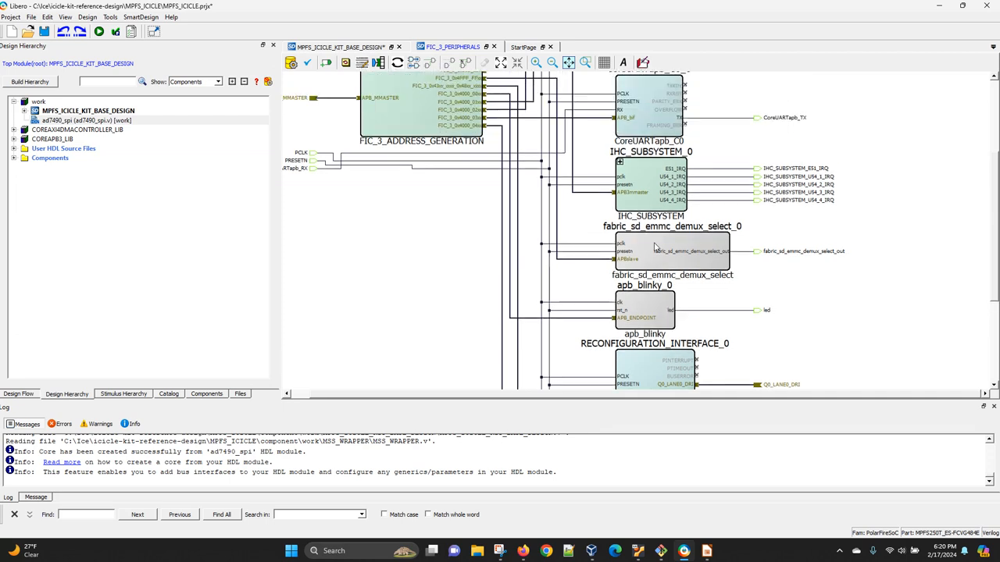
{"action": "scroll", "coordinate": [655, 247], "scroll_direction": "down", "scroll_amount": 2}
{"action": "scroll", "coordinate": [651, 245], "scroll_direction": "up", "scroll_amount": 3}
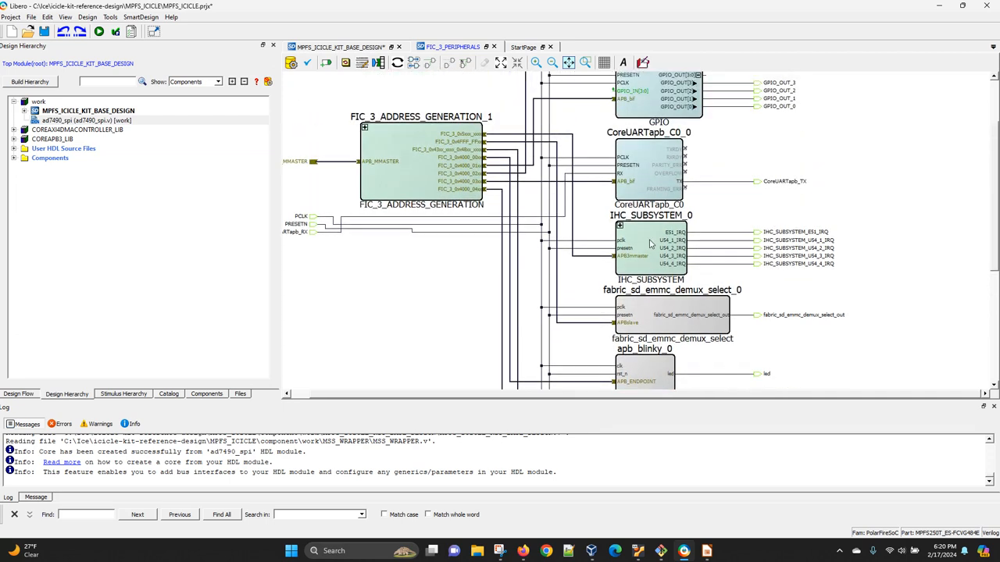
{"action": "scroll", "coordinate": [650, 245], "scroll_direction": "up", "scroll_amount": 1}
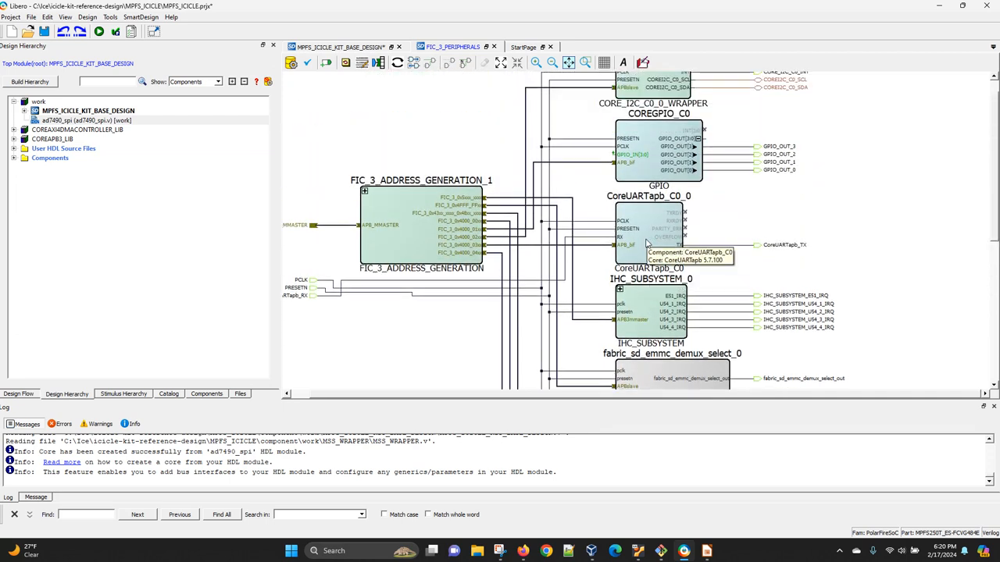
{"action": "scroll", "coordinate": [648, 244], "scroll_direction": "up", "scroll_amount": 1}
{"action": "scroll", "coordinate": [666, 233], "scroll_direction": "down", "scroll_amount": 1}
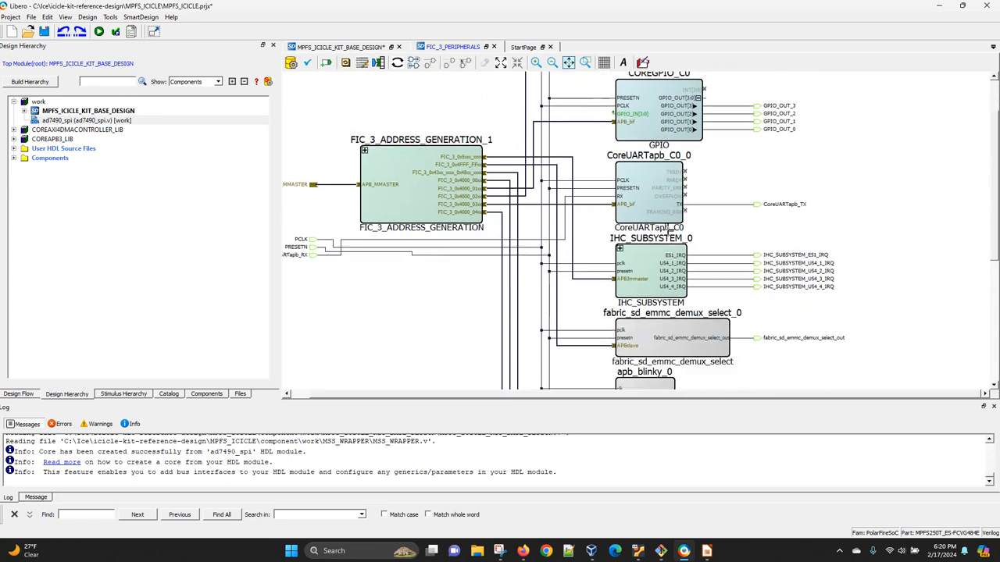
{"action": "scroll", "coordinate": [668, 234], "scroll_direction": "down", "scroll_amount": 3}
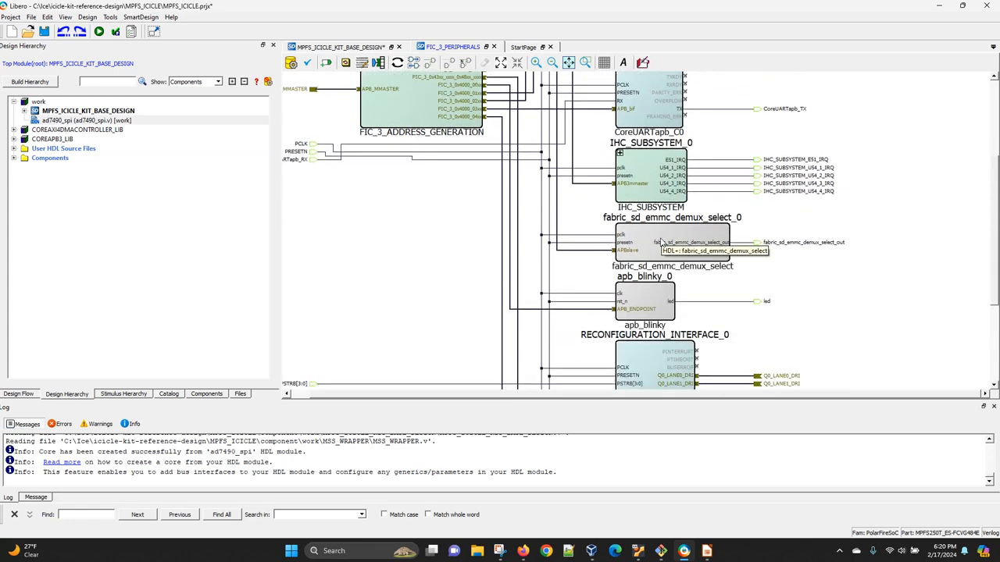
{"action": "scroll", "coordinate": [660, 242], "scroll_direction": "up", "scroll_amount": 1}
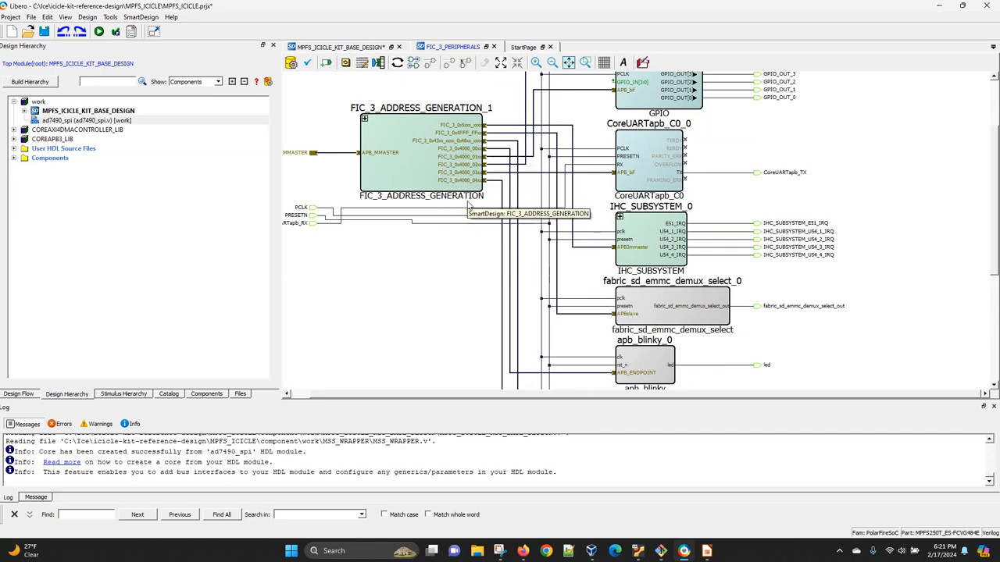
- Trace the FIC_3_0x4000_04xx net from FIC_3_ADDRESS_GENERATION_1 to the peripheral it drives and check the neighbouring blocks
{"action": "scroll", "coordinate": [469, 205], "scroll_direction": "up", "scroll_amount": 4, "text": "ctrl"}
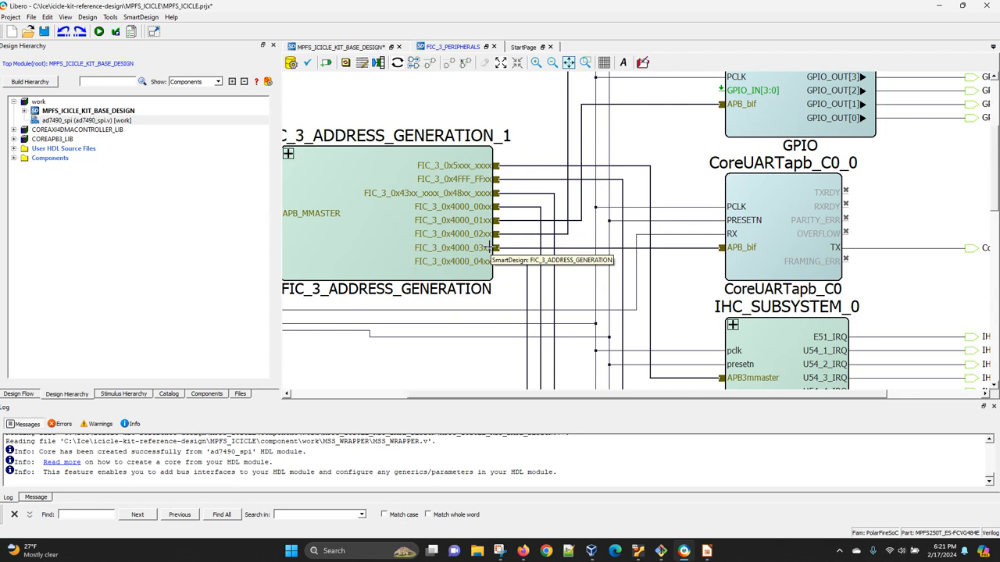
{"action": "scroll", "coordinate": [505, 230], "scroll_direction": "down", "scroll_amount": 10}
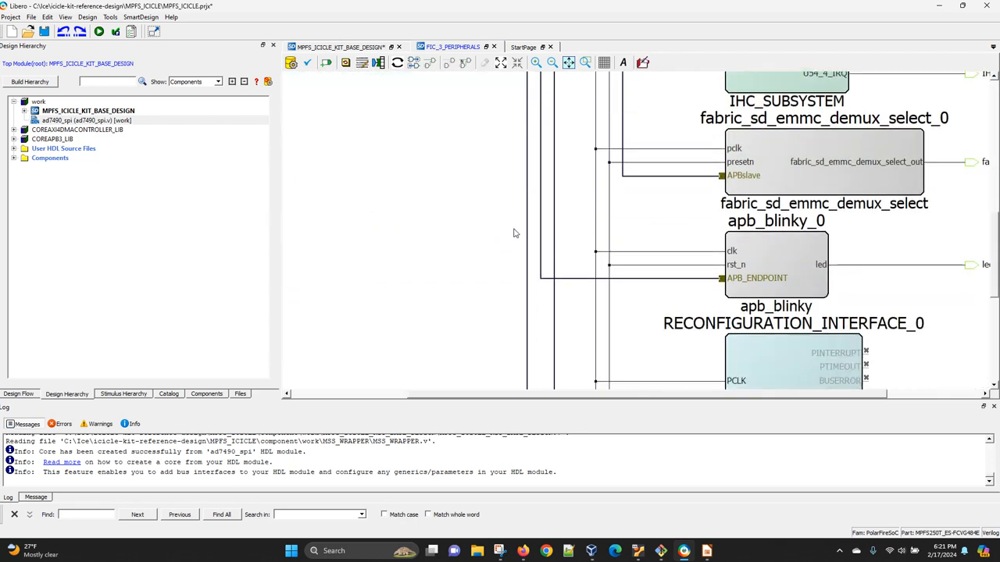
{"action": "scroll", "coordinate": [513, 232], "scroll_direction": "up", "scroll_amount": 8}
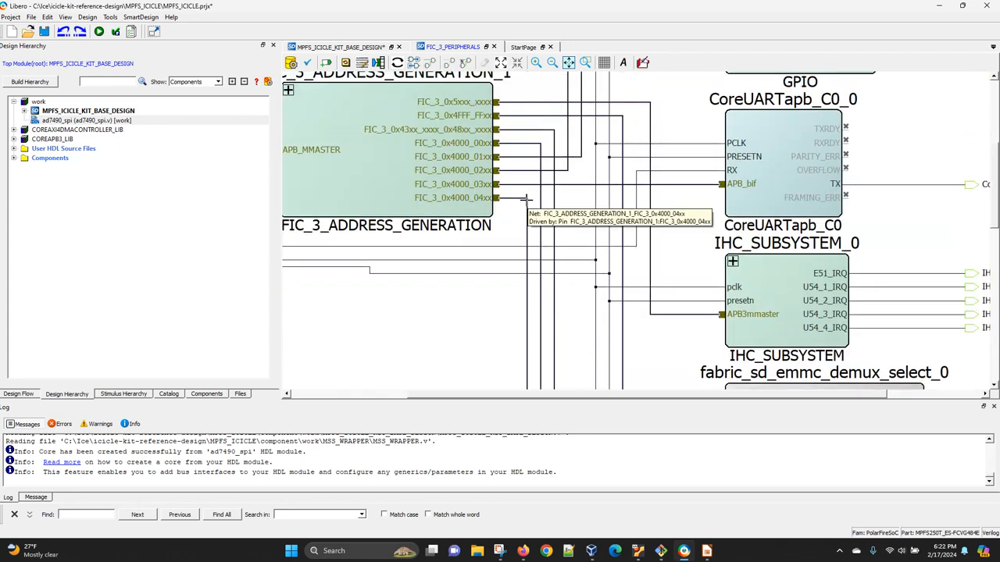
{"action": "left_click", "coordinate": [527, 199]}
{"action": "scroll", "coordinate": [547, 234], "scroll_direction": "down", "scroll_amount": 10}
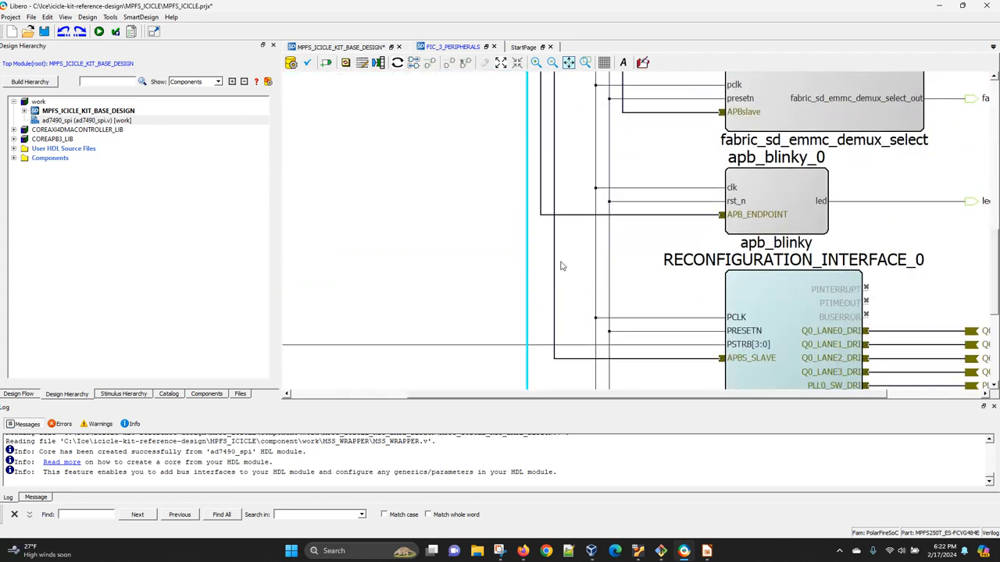
{"action": "scroll", "coordinate": [561, 264], "scroll_direction": "down", "scroll_amount": 5}
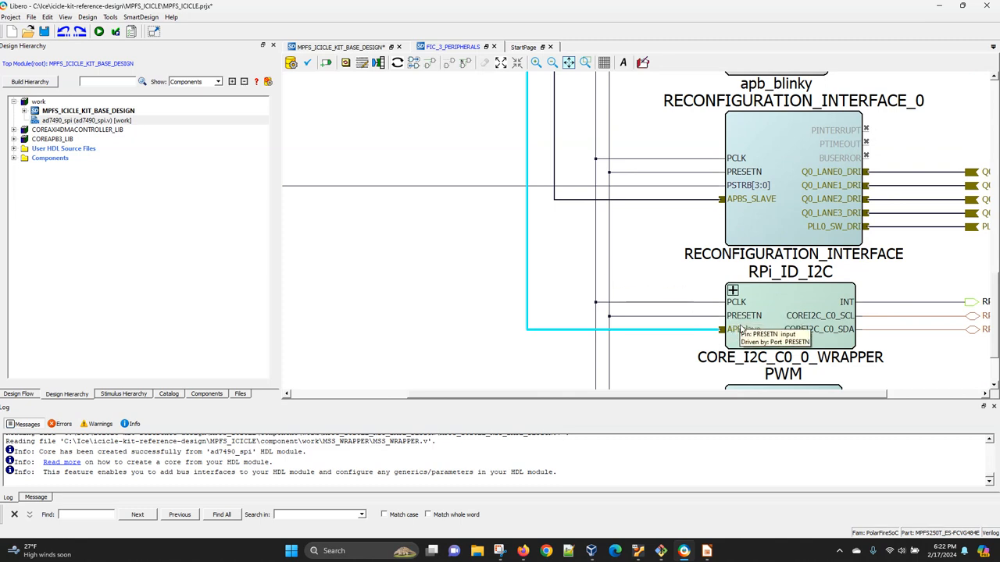
{"action": "left_click_drag", "start_coordinate": [746, 393], "coordinate": [746, 359]}
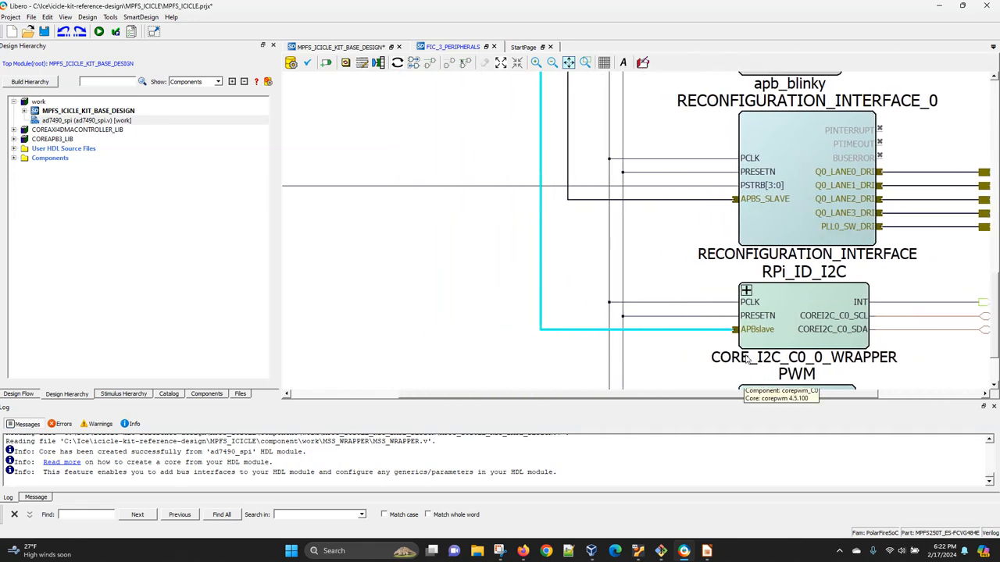
{"action": "scroll", "coordinate": [746, 359], "scroll_direction": "up", "scroll_amount": 10}
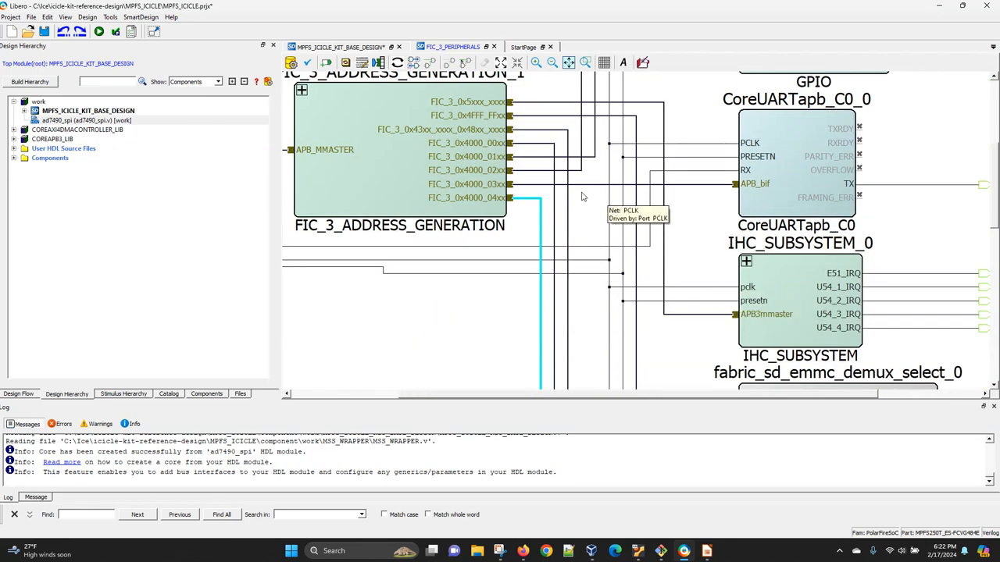
{"action": "scroll", "coordinate": [797, 214], "scroll_direction": "up", "scroll_amount": 2}
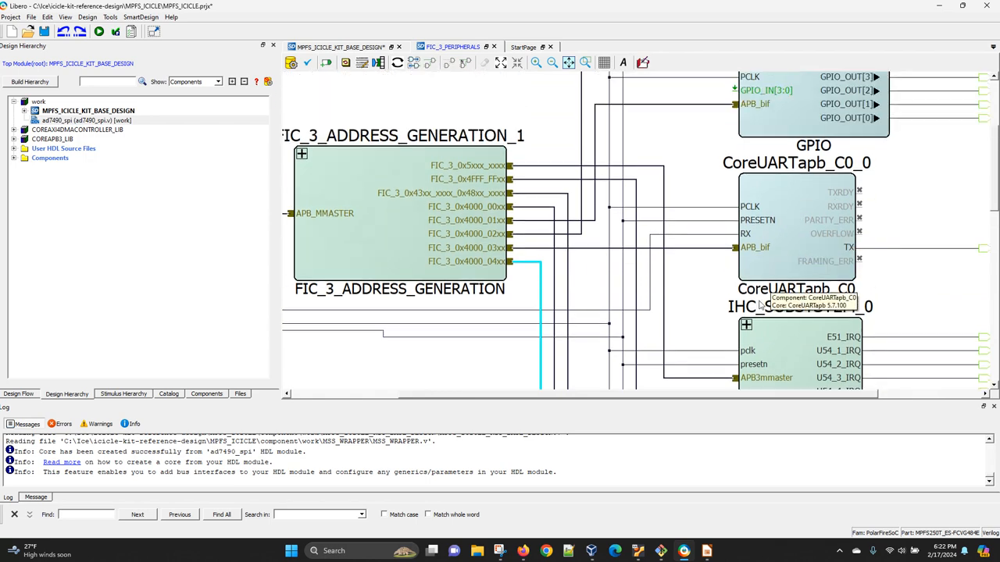
{"action": "left_click_drag", "start_coordinate": [725, 394], "coordinate": [829, 399]}
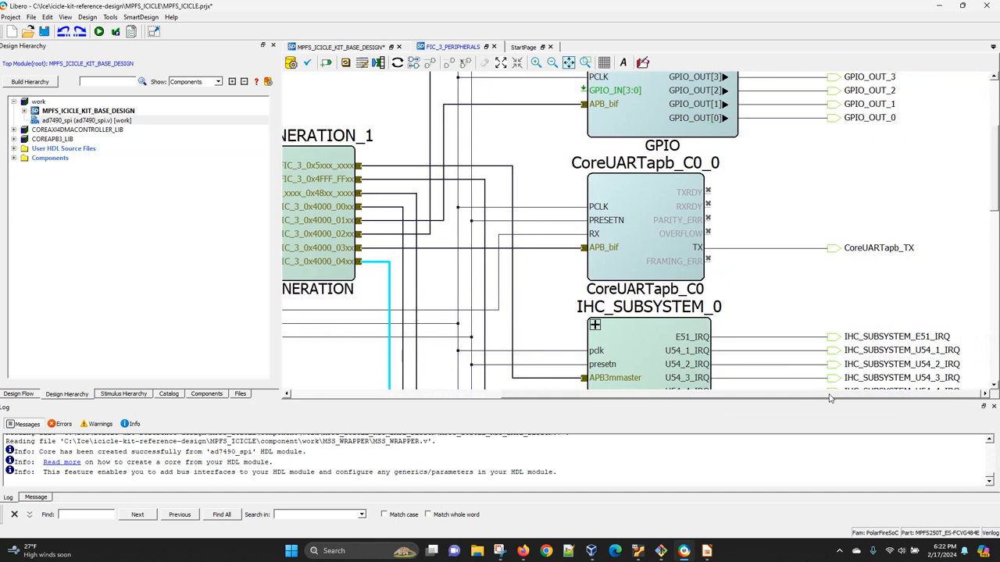
{"action": "left_click_drag", "start_coordinate": [824, 397], "coordinate": [715, 380]}
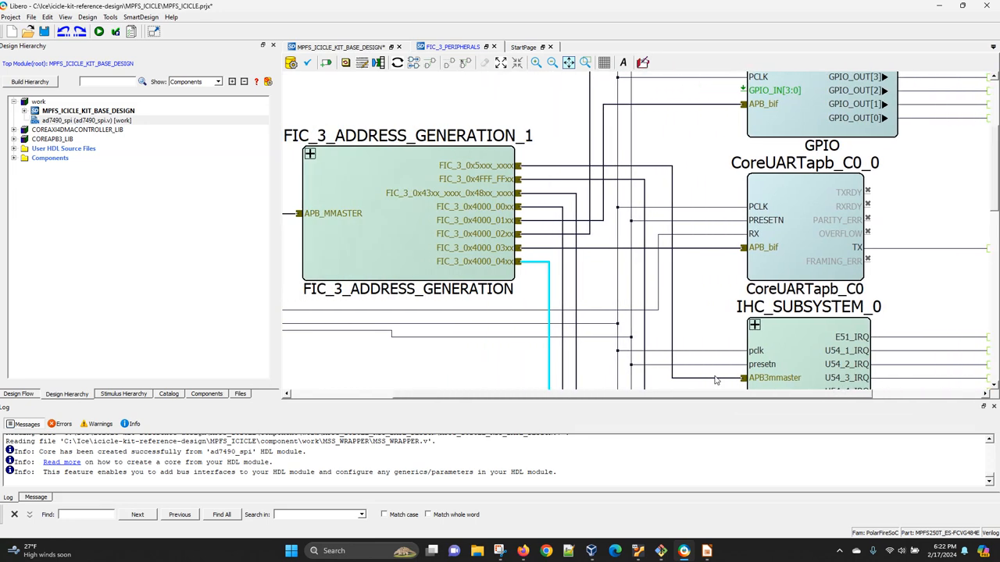
- Trace the FIC_3_0x4000_02xx net from FIC_3_ADDRESS_GENERATION_1 to its APB slave
{"action": "left_click", "coordinate": [589, 236]}
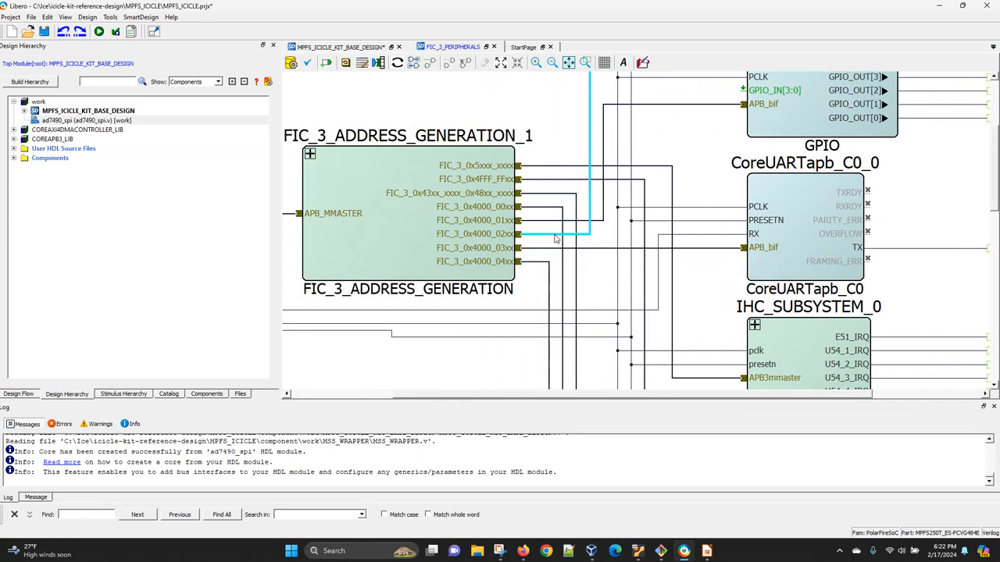
{"action": "scroll", "coordinate": [592, 260], "scroll_direction": "up", "scroll_amount": 3}
{"action": "scroll", "coordinate": [591, 260], "scroll_direction": "up", "scroll_amount": 1}
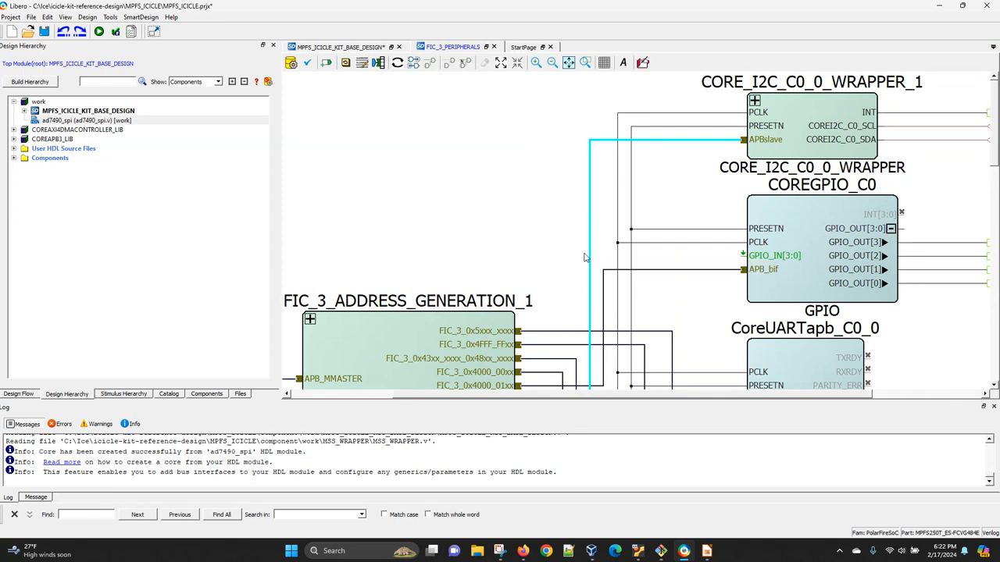
{"action": "scroll", "coordinate": [586, 253], "scroll_direction": "down", "scroll_amount": 5}
{"action": "scroll", "coordinate": [585, 250], "scroll_direction": "down", "scroll_amount": 1}
{"action": "scroll", "coordinate": [585, 250], "scroll_direction": "up", "scroll_amount": 6}
{"action": "scroll", "coordinate": [779, 95], "scroll_direction": "down", "scroll_amount": 4}
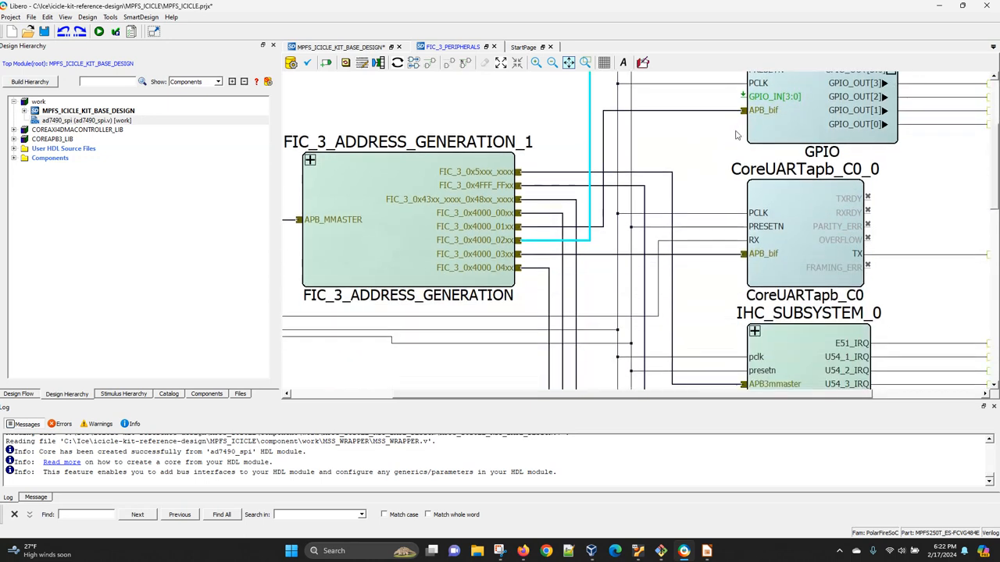
- Follow the FIC_3_0x4000_04xx net again and compare the RPi_ID_I2C block with CORE_I2C_C0_0_WRAPPER_1
{"action": "scroll", "coordinate": [544, 271], "scroll_direction": "down", "scroll_amount": 10}
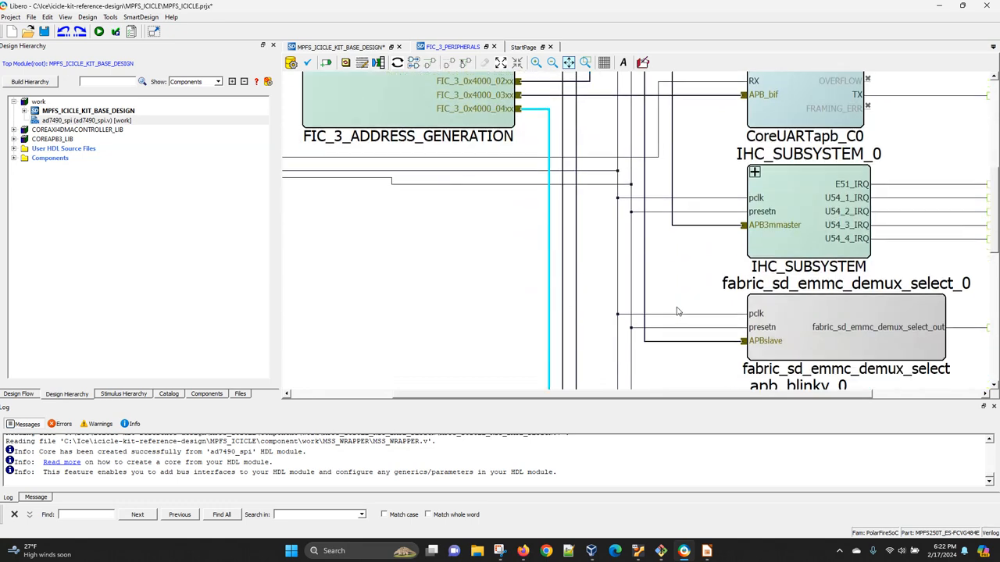
{"action": "scroll", "coordinate": [692, 306], "scroll_direction": "down", "scroll_amount": 4}
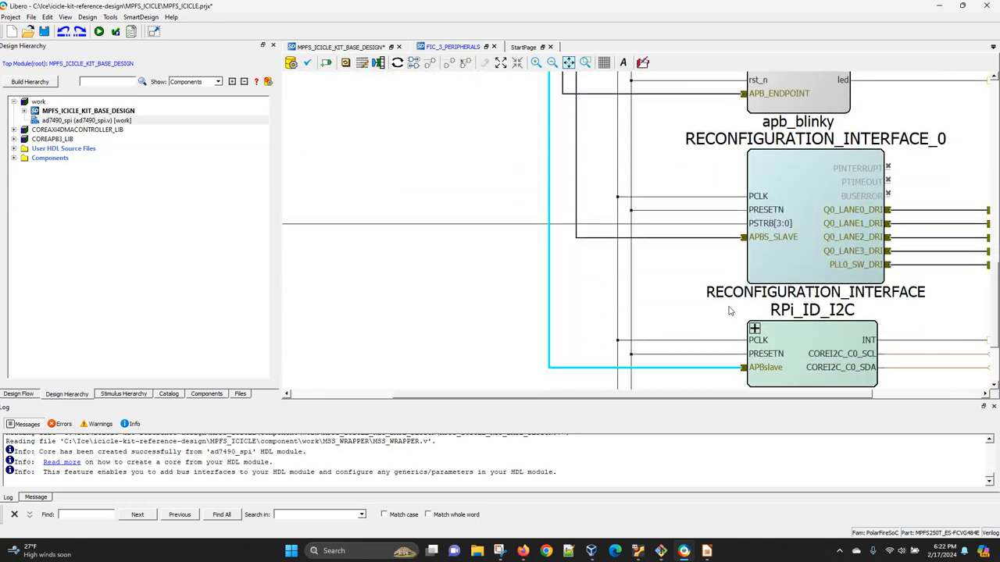
{"action": "scroll", "coordinate": [812, 352], "scroll_direction": "down", "scroll_amount": 2}
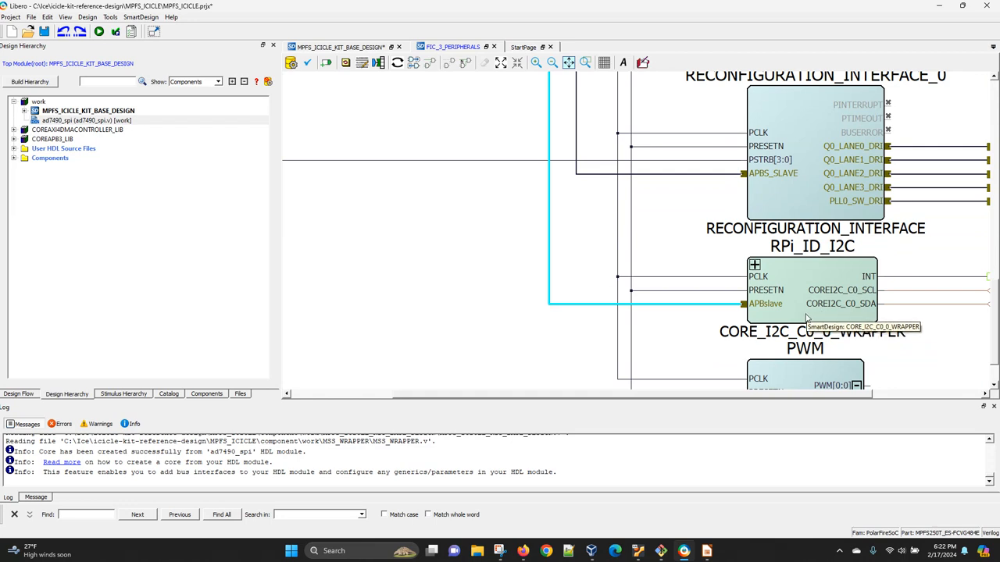
{"action": "scroll", "coordinate": [810, 312], "scroll_direction": "up", "scroll_amount": 1}
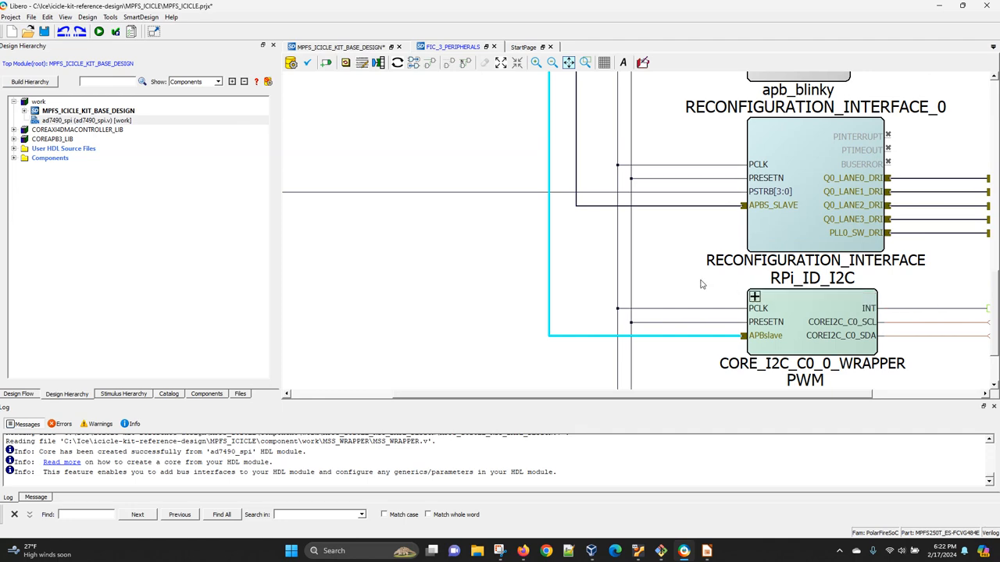
{"action": "scroll", "coordinate": [702, 283], "scroll_direction": "up", "scroll_amount": 10}
{"action": "scroll", "coordinate": [702, 283], "scroll_direction": "up", "scroll_amount": 4}
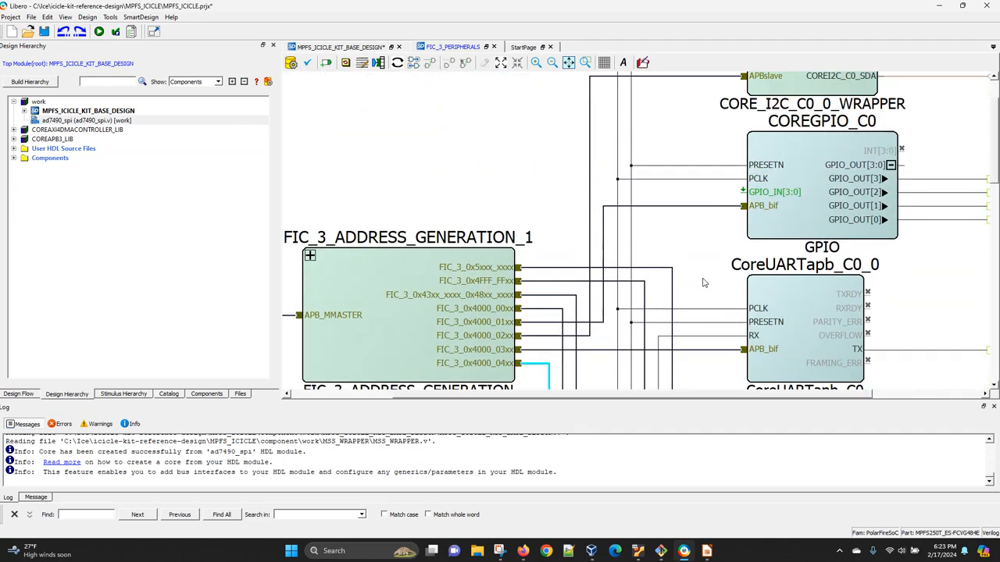
{"action": "scroll", "coordinate": [703, 285], "scroll_direction": "up", "scroll_amount": 2}
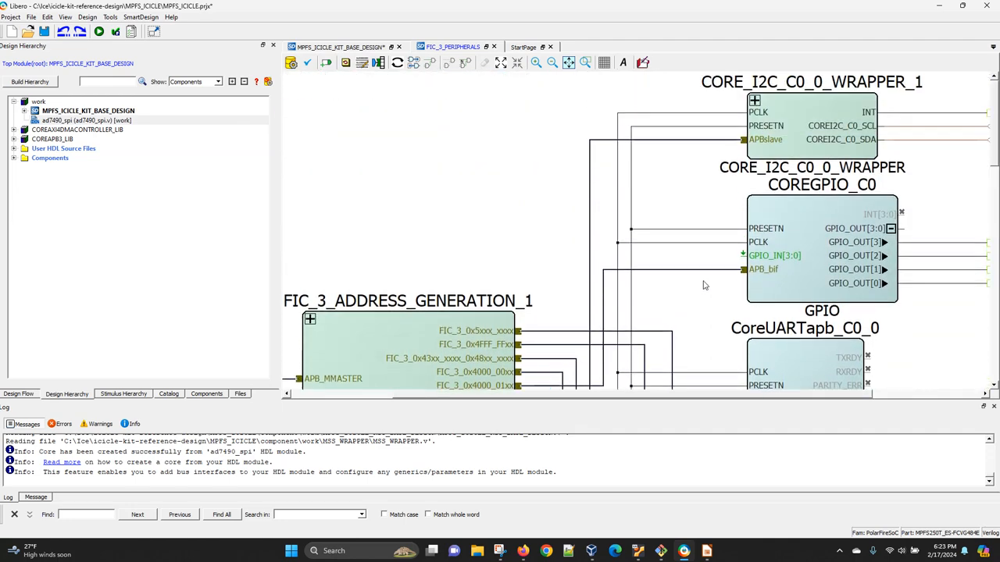
{"action": "scroll", "coordinate": [703, 286], "scroll_direction": "down", "scroll_amount": 6}
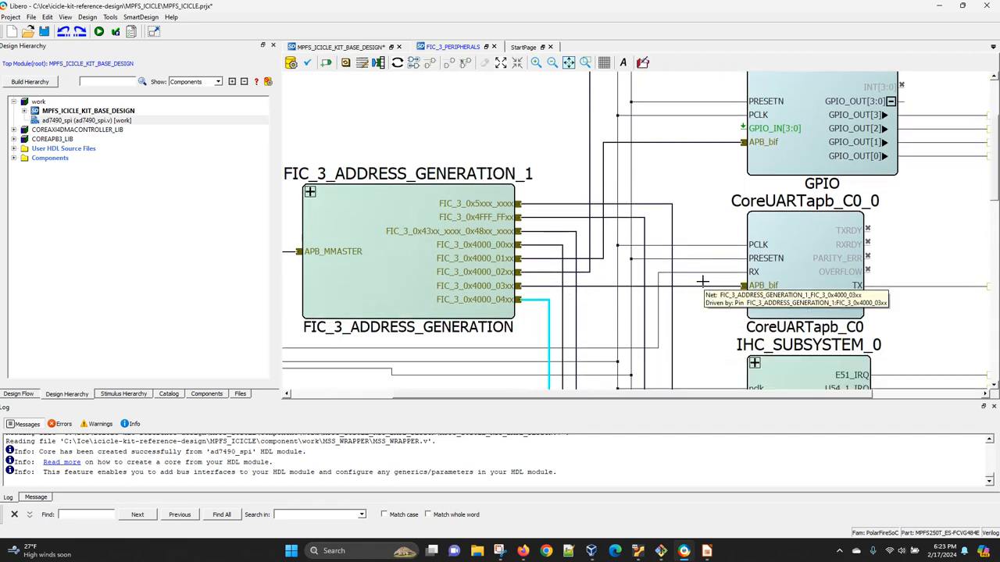
- Delete the FIC_3_0x4000_04xx net that connects FIC_3_ADDRESS_GENERATION_1 to the APBslave pin of RPi_ID_I2C
{"action": "scroll", "coordinate": [562, 251], "scroll_direction": "down", "scroll_amount": 15}
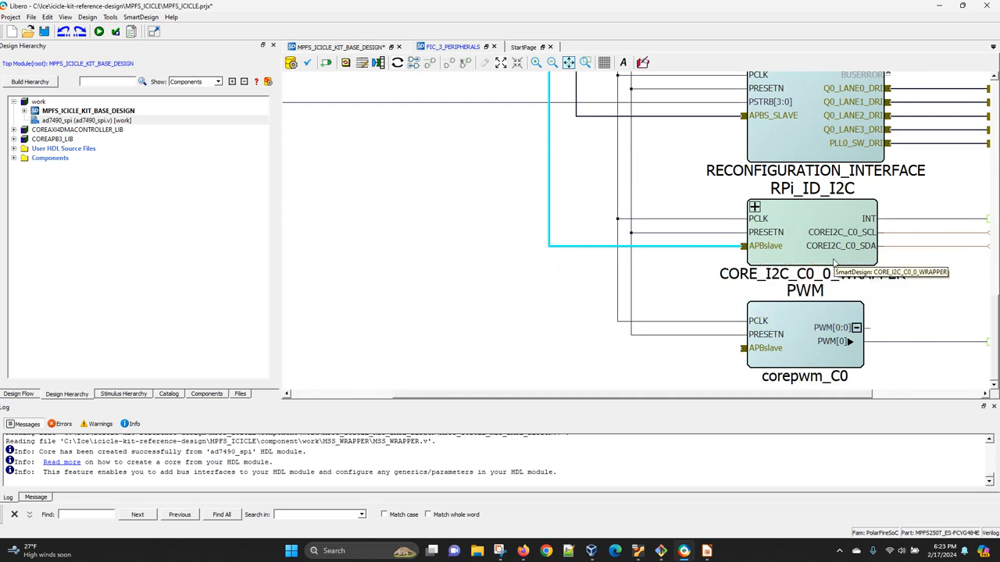
{"action": "right_click", "coordinate": [739, 250]}
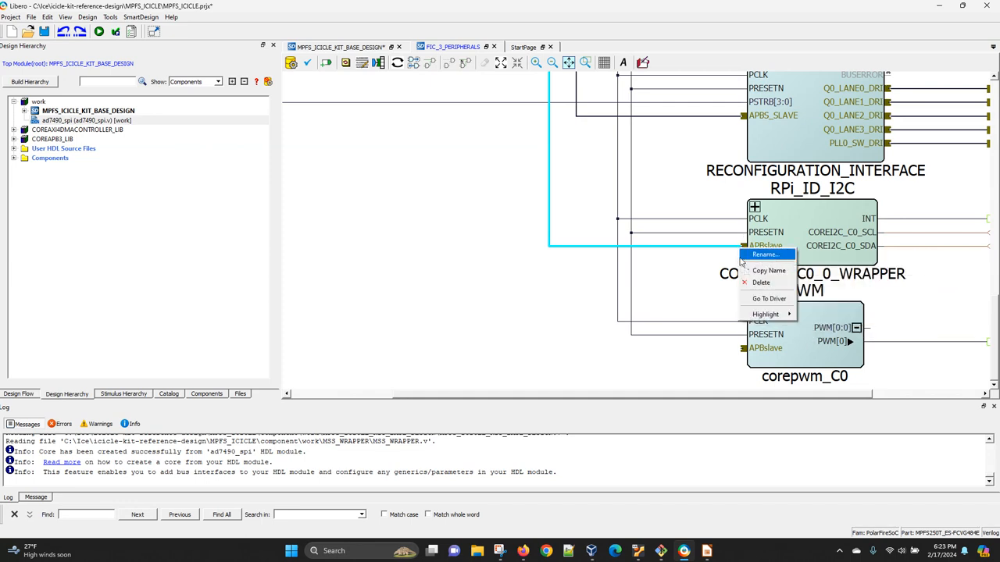
{"action": "left_click", "coordinate": [569, 282]}
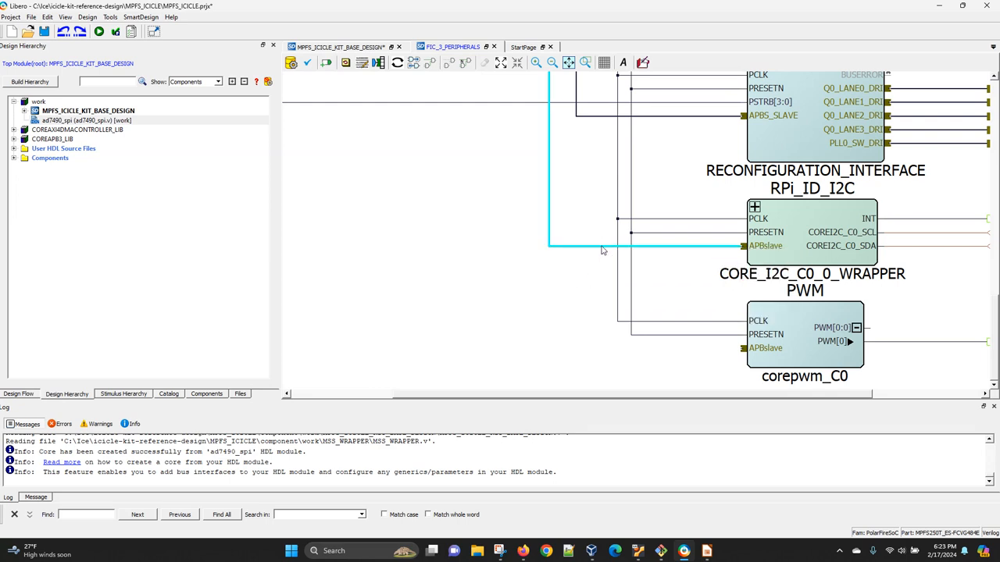
{"action": "key", "text": "Delete"}
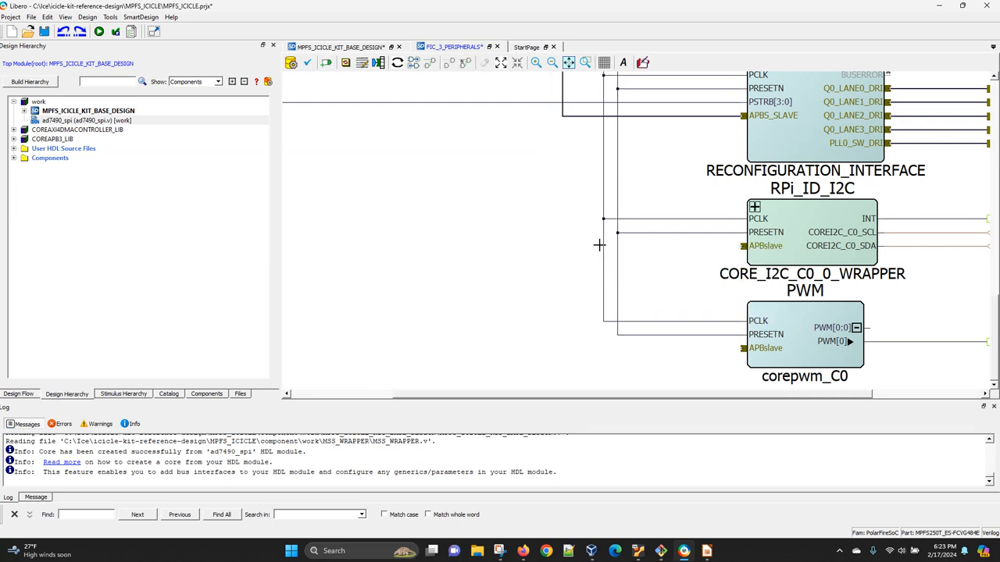
{"action": "scroll", "coordinate": [773, 302], "scroll_direction": "up", "scroll_amount": 1}
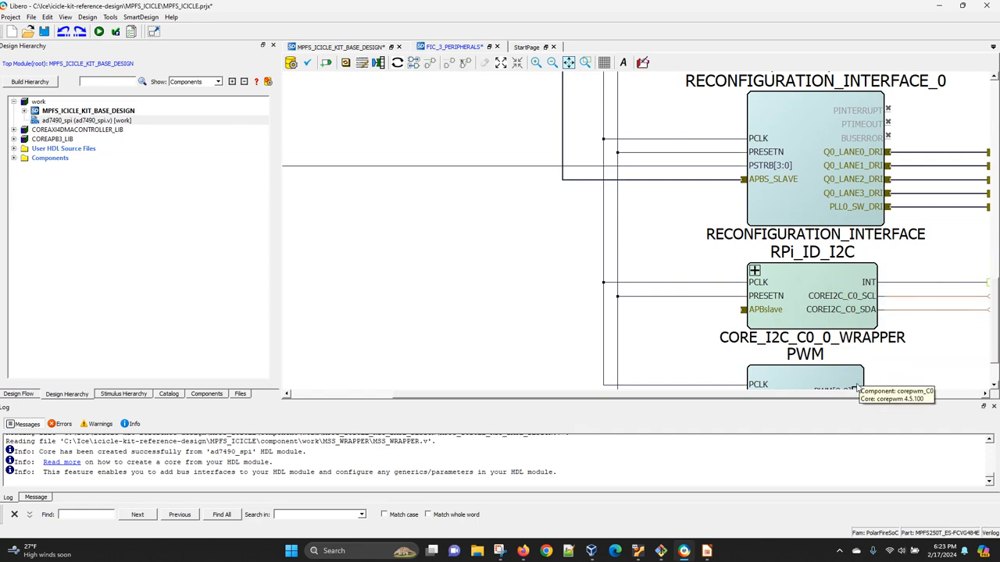
- Add an instance of the ad7490_spi core to the canvas, below the FIC_3_ADDRESS_GENERATION_1 block
{"action": "scroll", "coordinate": [820, 360], "scroll_direction": "right", "scroll_amount": 1}
{"action": "scroll", "coordinate": [789, 330], "scroll_direction": "up", "scroll_amount": 1}
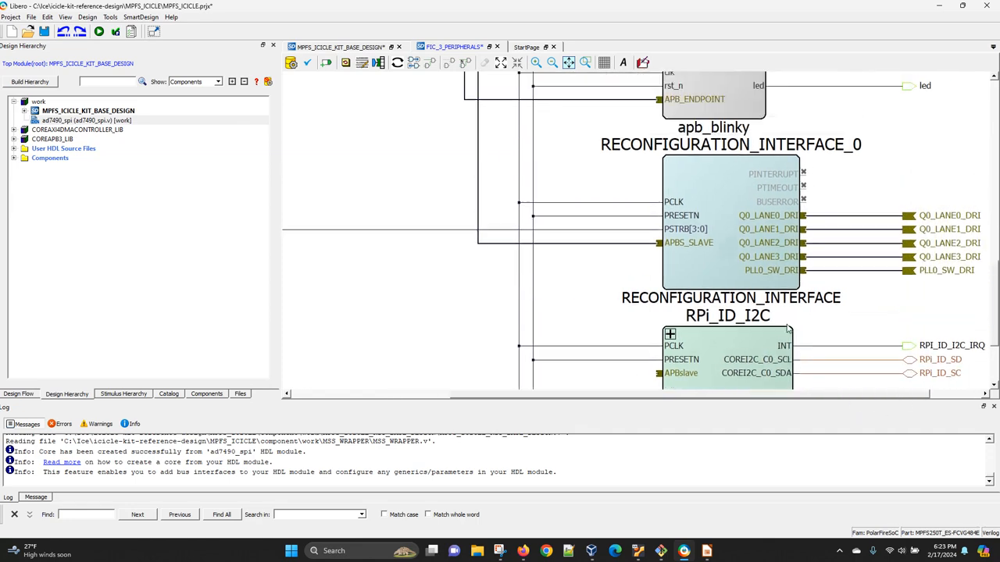
{"action": "scroll", "coordinate": [789, 329], "scroll_direction": "up", "scroll_amount": 6}
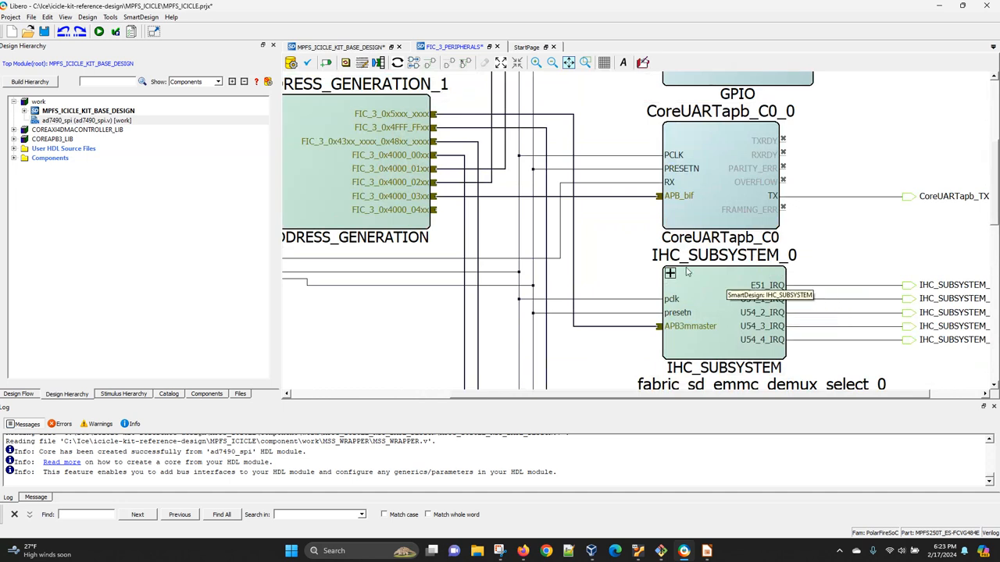
{"action": "scroll", "coordinate": [435, 219], "scroll_direction": "down", "scroll_amount": 1}
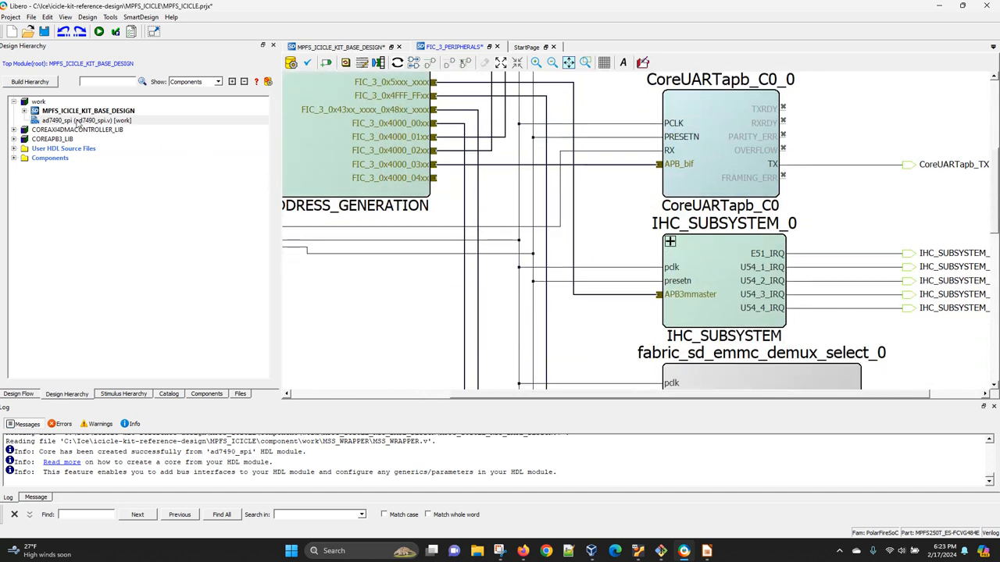
{"action": "mouse_move", "coordinate": [69, 124]}
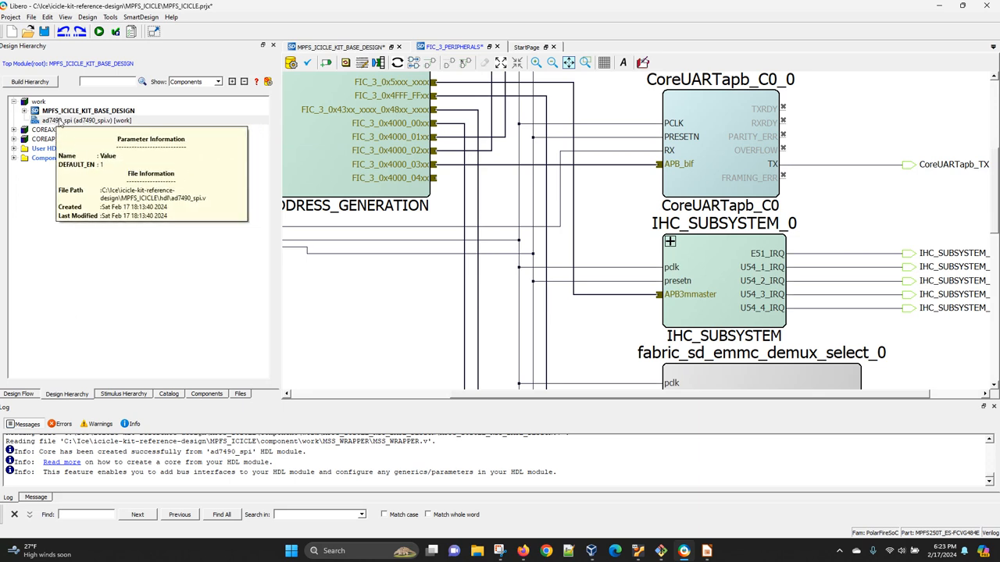
{"action": "left_click", "coordinate": [64, 122]}
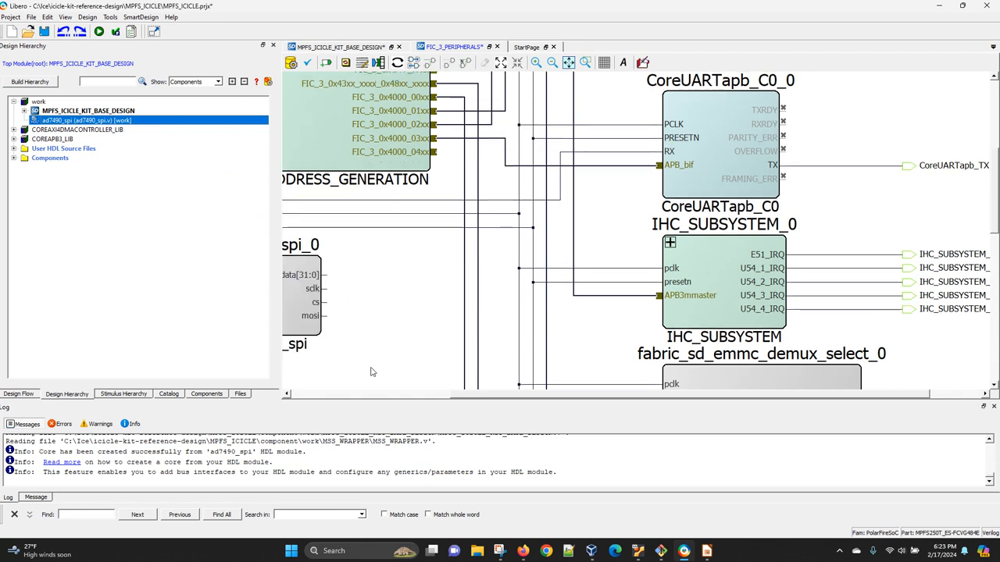
- Connect FIC_3_0x4000_04xx of FIC_3_ADDRESS_GENERATION_1 to the APB pin of ad7490_spi_0 and auto-arrange the schematic
{"action": "left_click_drag", "start_coordinate": [456, 396], "coordinate": [371, 391]}
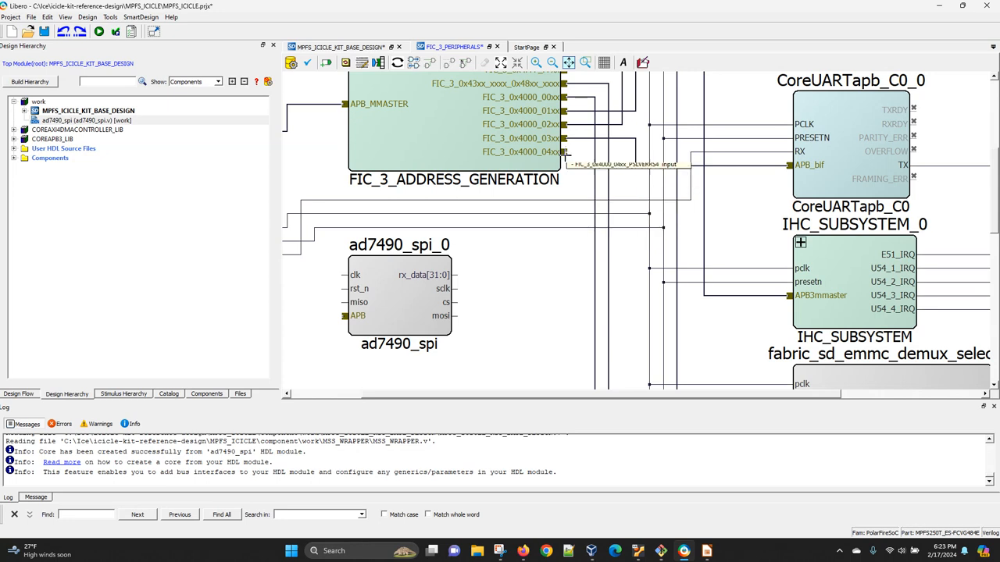
{"action": "left_click_drag", "start_coordinate": [565, 152], "coordinate": [364, 318]}
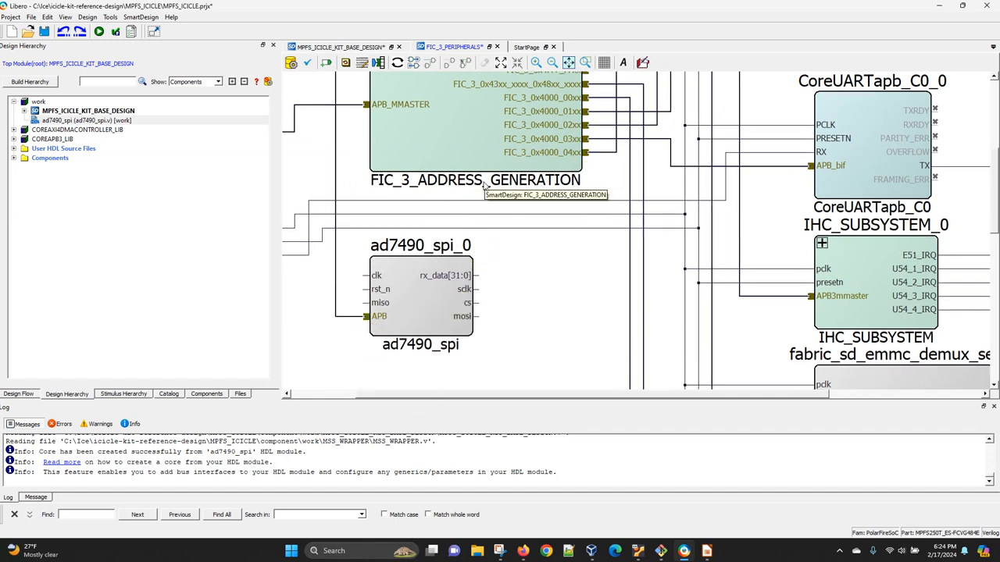
{"action": "left_click", "coordinate": [397, 63]}
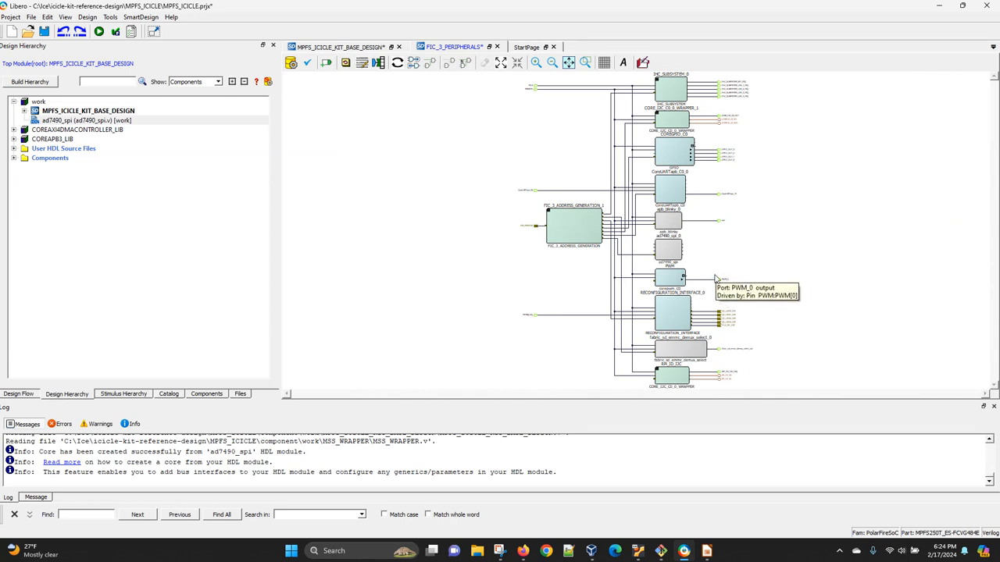
- Connect the clk and rst_n pins of ad7490_spi_0 to the clock and PRESETN nets that feed apb_blinky_0
{"action": "scroll", "coordinate": [705, 273], "scroll_direction": "up", "scroll_amount": 1, "text": "ctrl"}
{"action": "scroll", "coordinate": [706, 273], "scroll_direction": "up", "scroll_amount": 2, "text": "ctrl"}
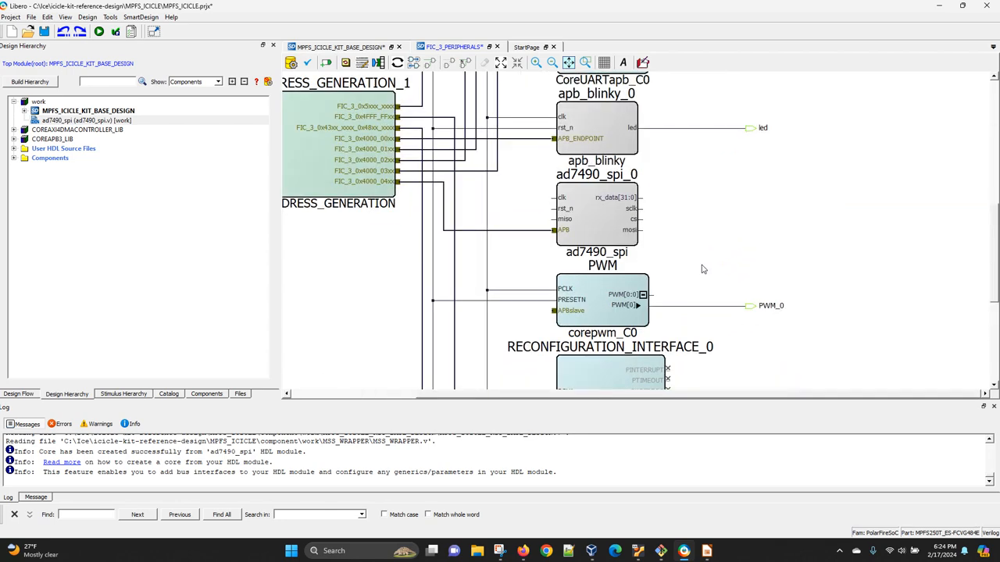
{"action": "scroll", "coordinate": [697, 265], "scroll_direction": "up", "scroll_amount": 1, "text": "ctrl"}
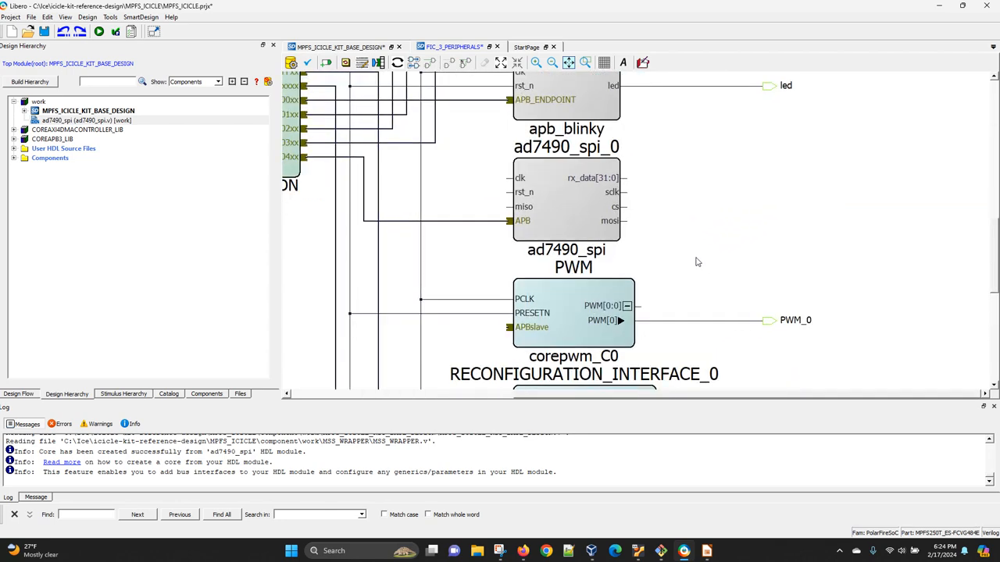
{"action": "scroll", "coordinate": [698, 262], "scroll_direction": "up", "scroll_amount": 1, "text": "ctrl"}
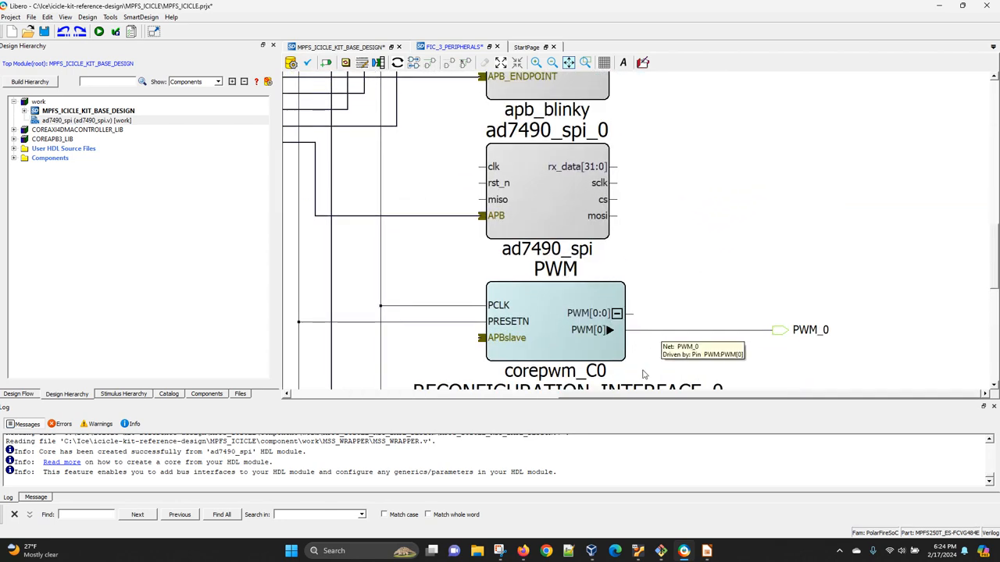
{"action": "left_click_drag", "start_coordinate": [642, 395], "coordinate": [591, 394]}
{"action": "scroll", "coordinate": [574, 332], "scroll_direction": "up", "scroll_amount": 3}
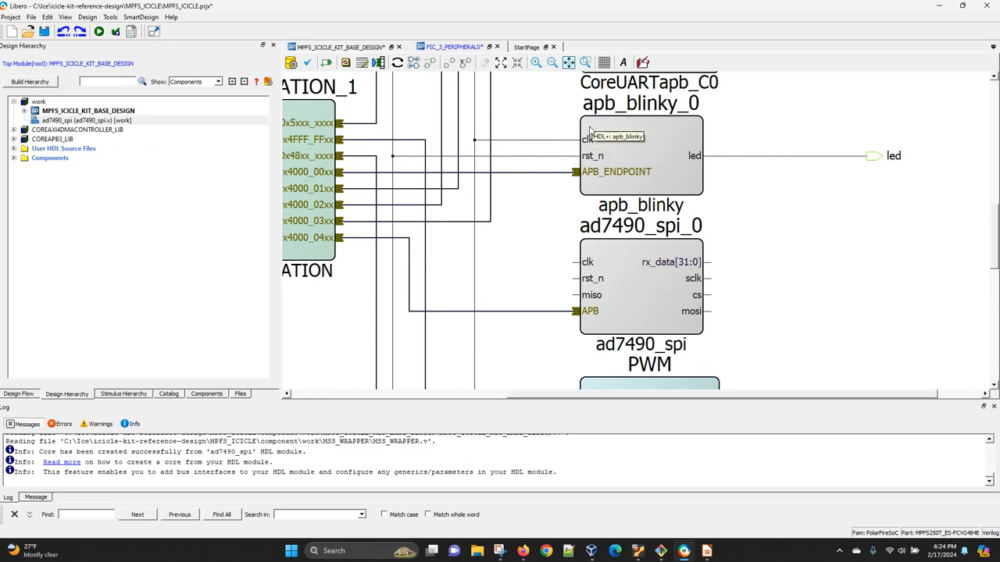
{"action": "left_click_drag", "start_coordinate": [549, 140], "coordinate": [574, 261]}
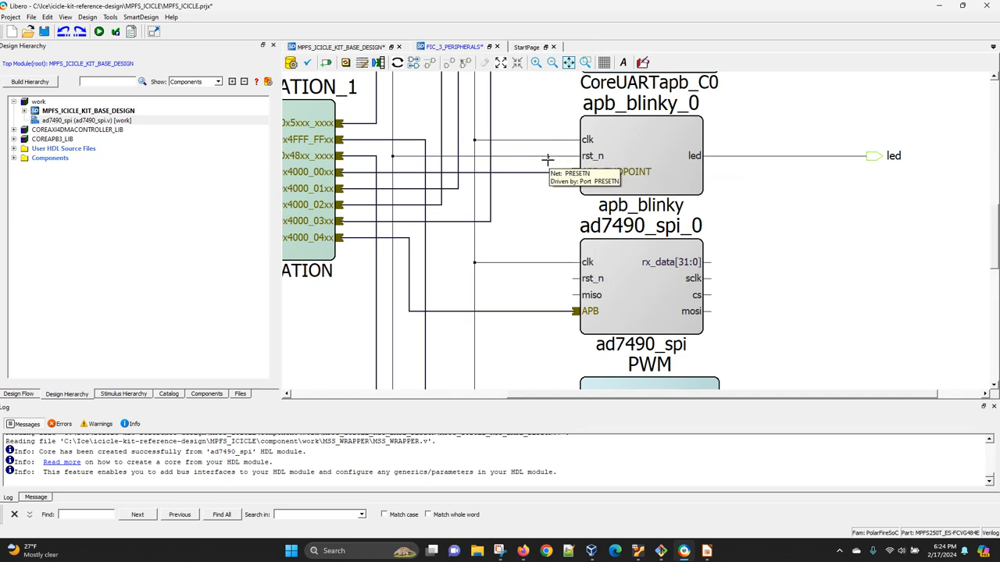
{"action": "left_click_drag", "start_coordinate": [549, 158], "coordinate": [576, 280]}
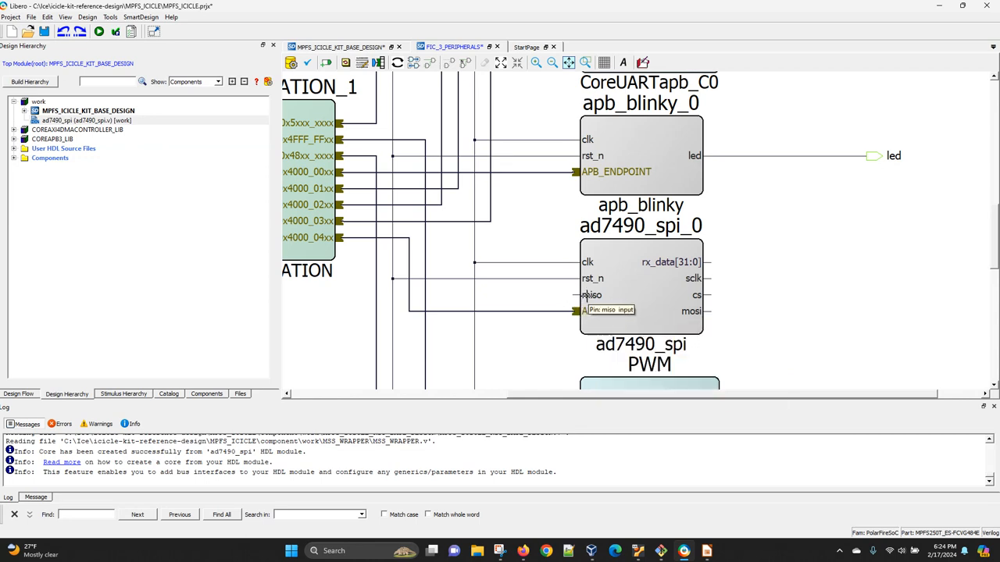
- Promote the miso pin of ad7490_spi_0 to the top level and trace its net to the input port
{"action": "left_click", "coordinate": [589, 297]}
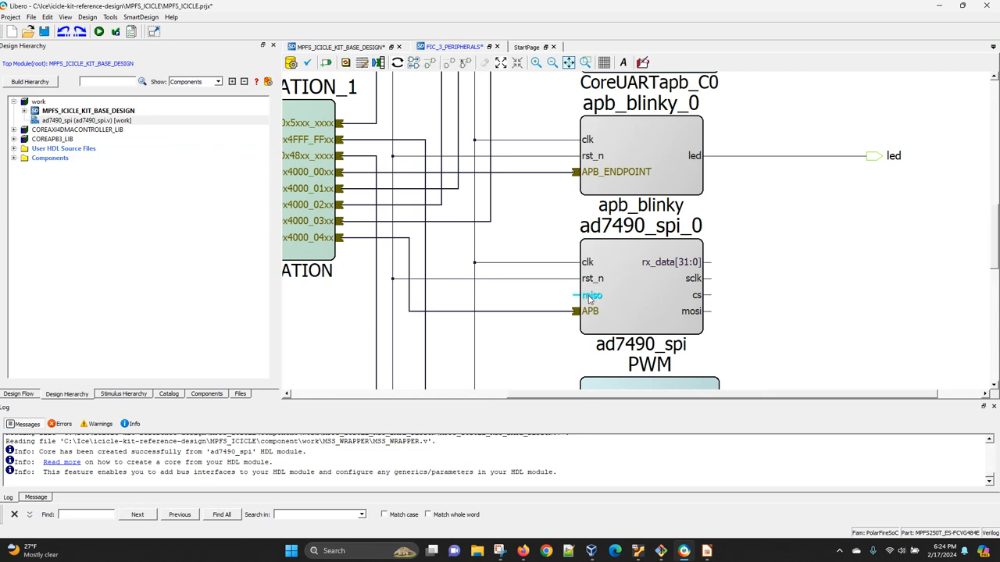
{"action": "right_click", "coordinate": [589, 299]}
{"action": "key", "text": "Escape"}
{"action": "right_click", "coordinate": [590, 299]}
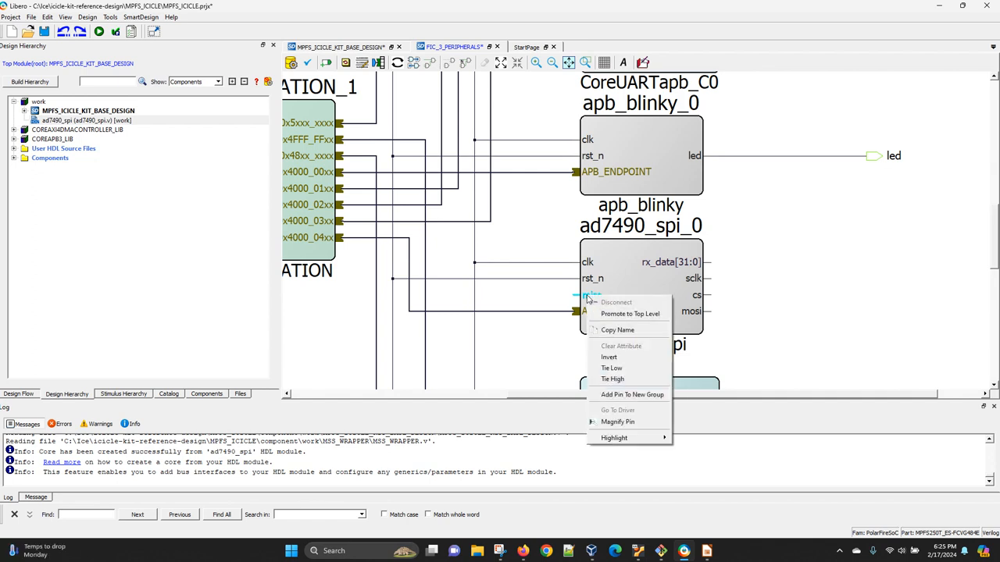
{"action": "left_click", "coordinate": [632, 315]}
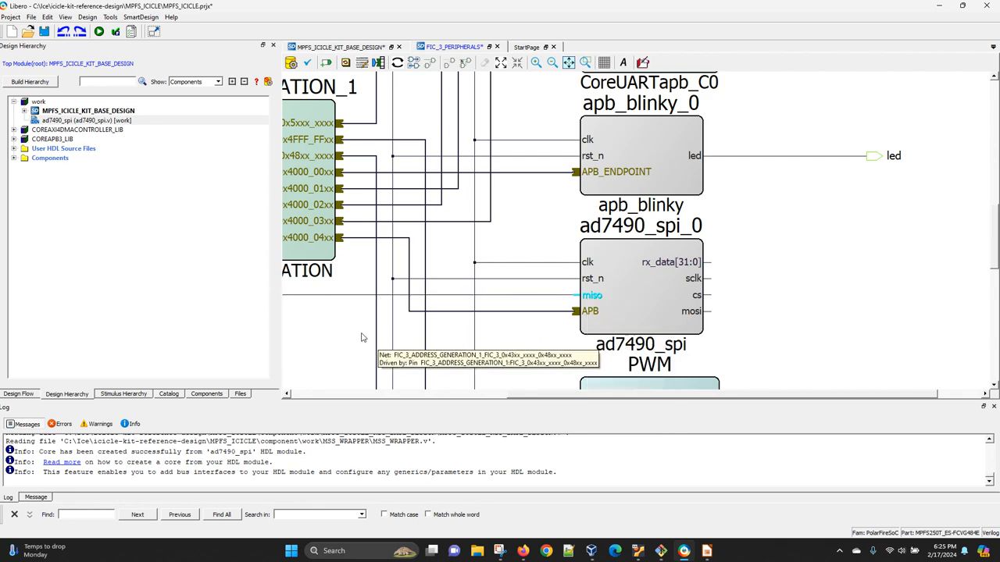
{"action": "left_click", "coordinate": [354, 295]}
{"action": "scroll", "coordinate": [357, 311], "scroll_direction": "up", "scroll_amount": 3, "text": "ctrl"}
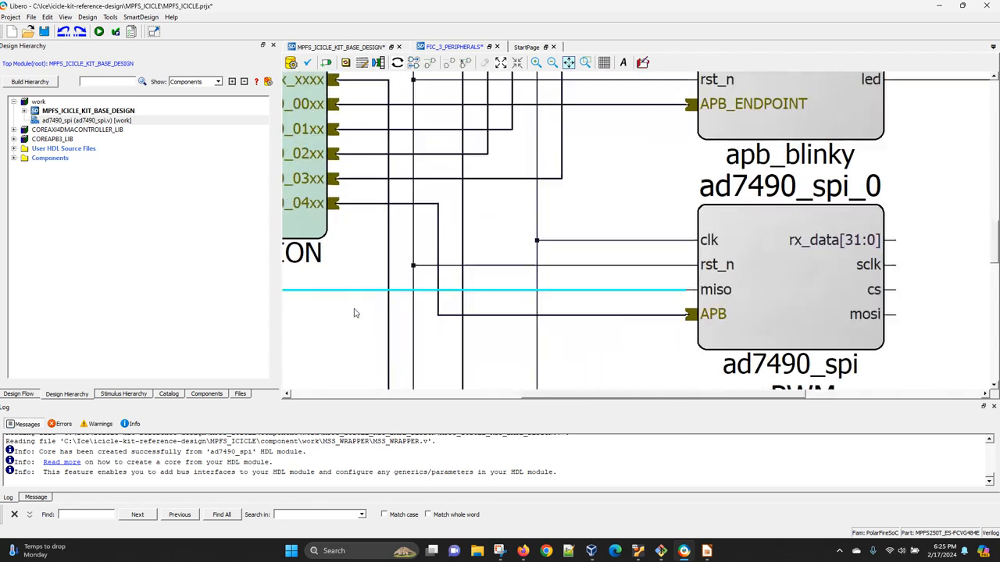
{"action": "scroll", "coordinate": [357, 313], "scroll_direction": "down", "scroll_amount": 9, "text": "ctrl"}
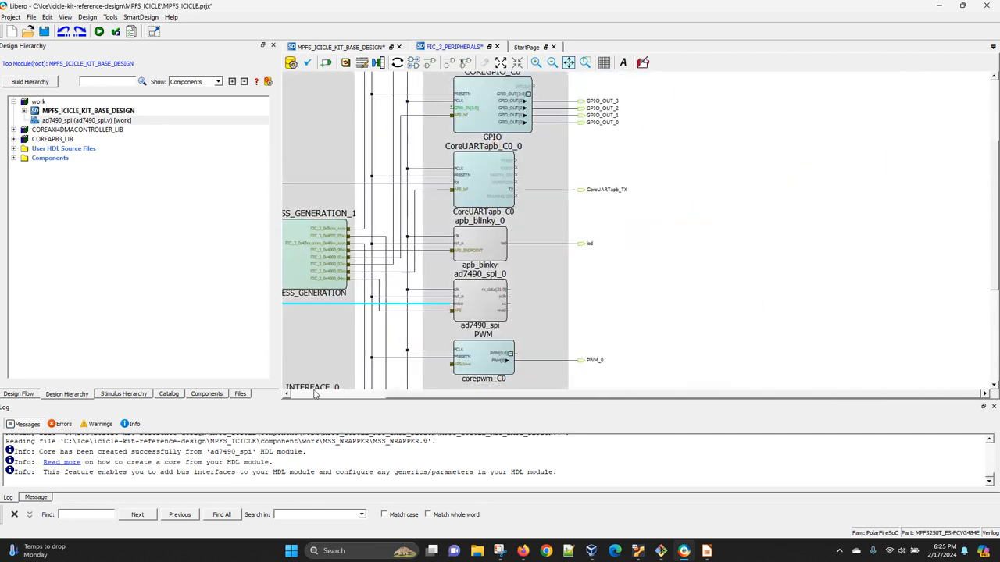
{"action": "scroll", "coordinate": [438, 395], "scroll_direction": "left", "scroll_amount": 1}
{"action": "left_click_drag", "start_coordinate": [437, 402], "coordinate": [275, 395]}
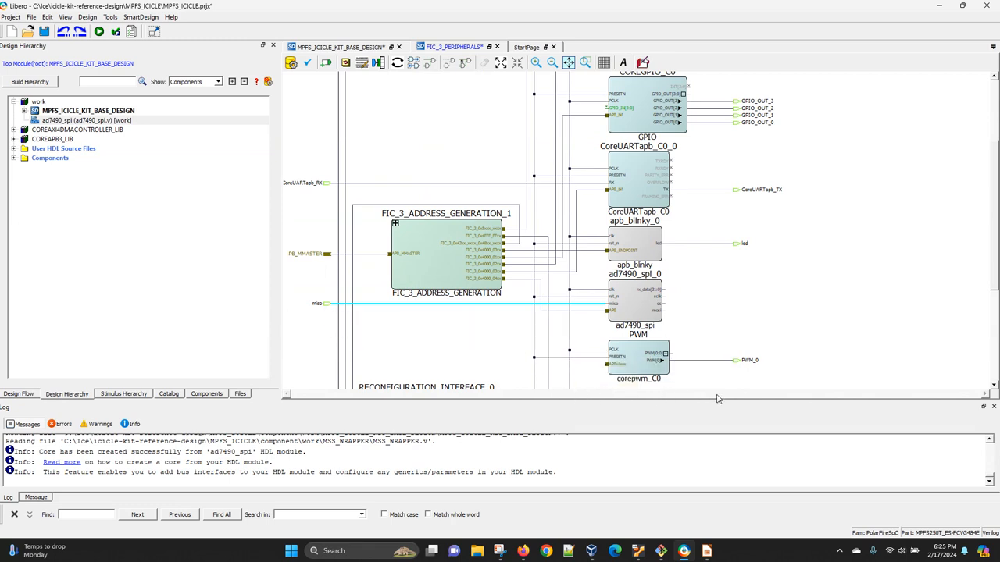
- Switch to the Ubuntu VirtualBox machine and examine the rx_data output declaration in the port list of ad7490_spi.v
{"action": "scroll", "coordinate": [713, 360], "scroll_direction": "up", "scroll_amount": 3, "text": "ctrl"}
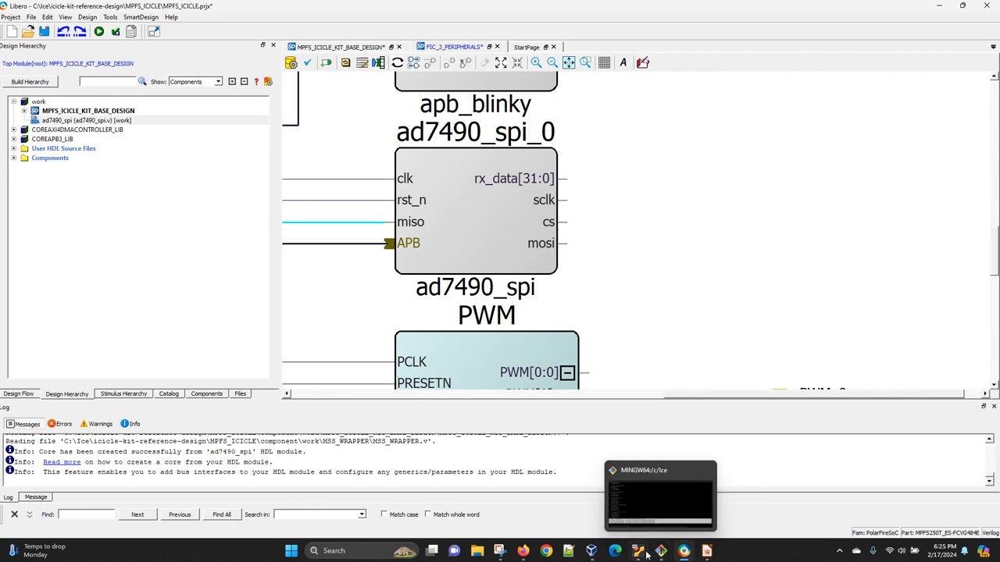
{"action": "mouse_move", "coordinate": [640, 553]}
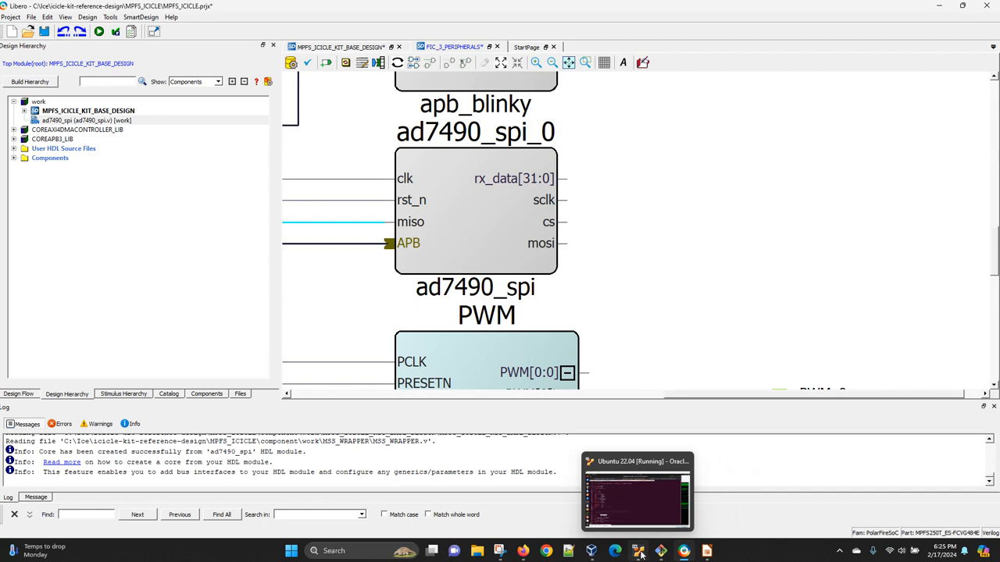
{"action": "left_click", "coordinate": [640, 553]}
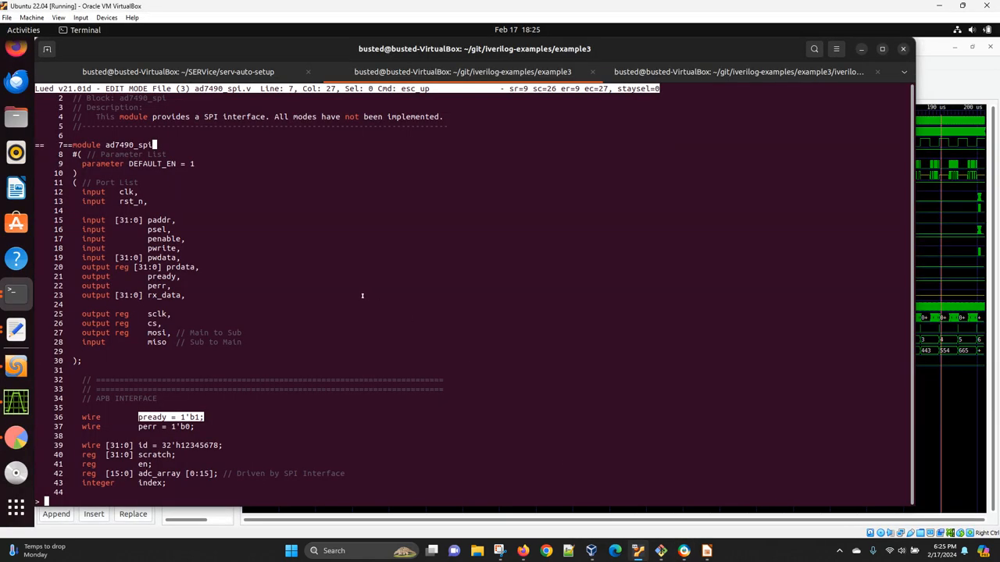
{"action": "key", "text": "alt+Down"}
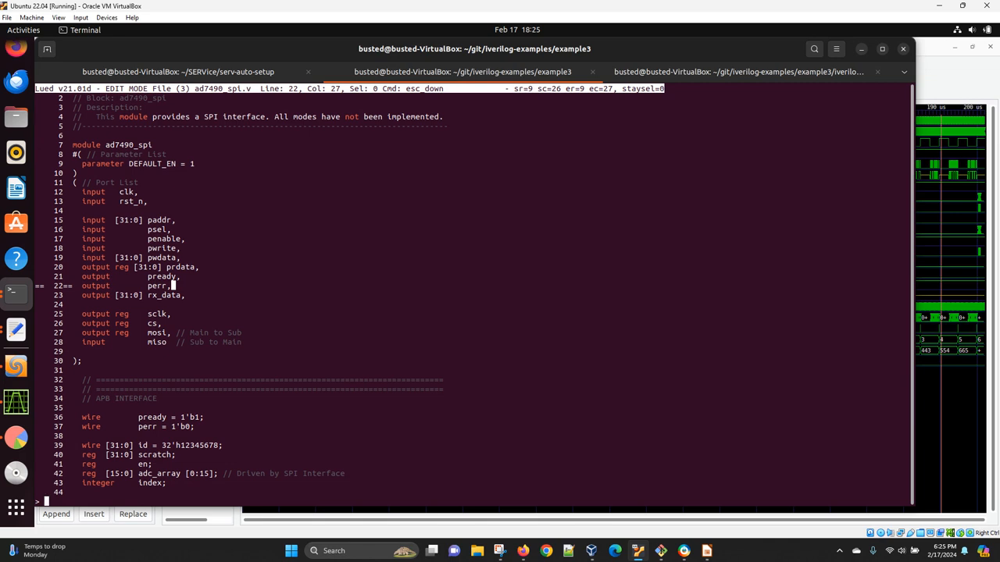
{"action": "key", "text": "Down"}
{"action": "key", "text": "Left"}
{"action": "key", "text": "Left"}
{"action": "key", "text": "Left"}
{"action": "key", "text": "Left"}
{"action": "key", "text": "Left"}
{"action": "key", "text": "ctrl+f"}
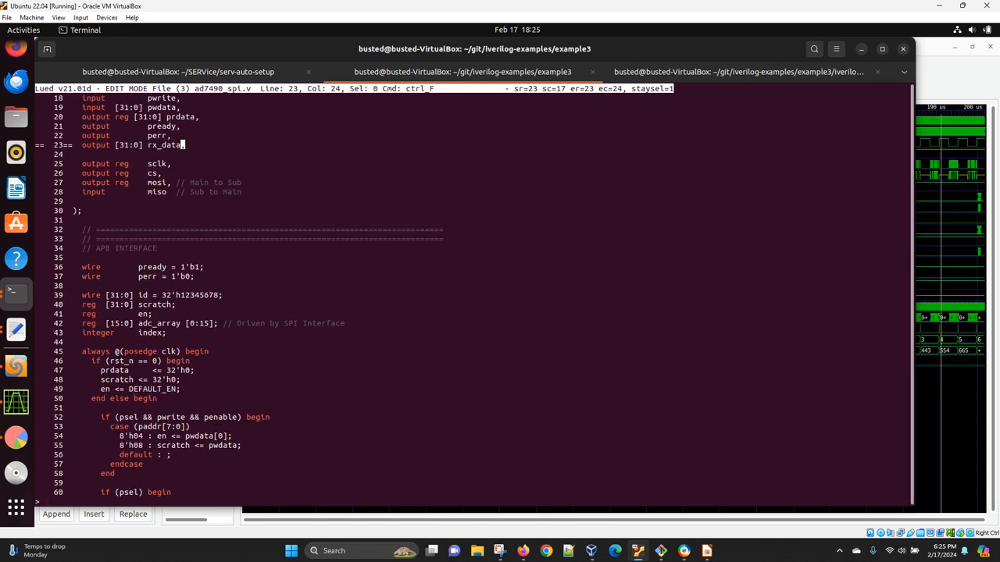
{"action": "key", "text": "Down"}
{"action": "key", "text": "Up"}
{"action": "key", "text": "Up"}
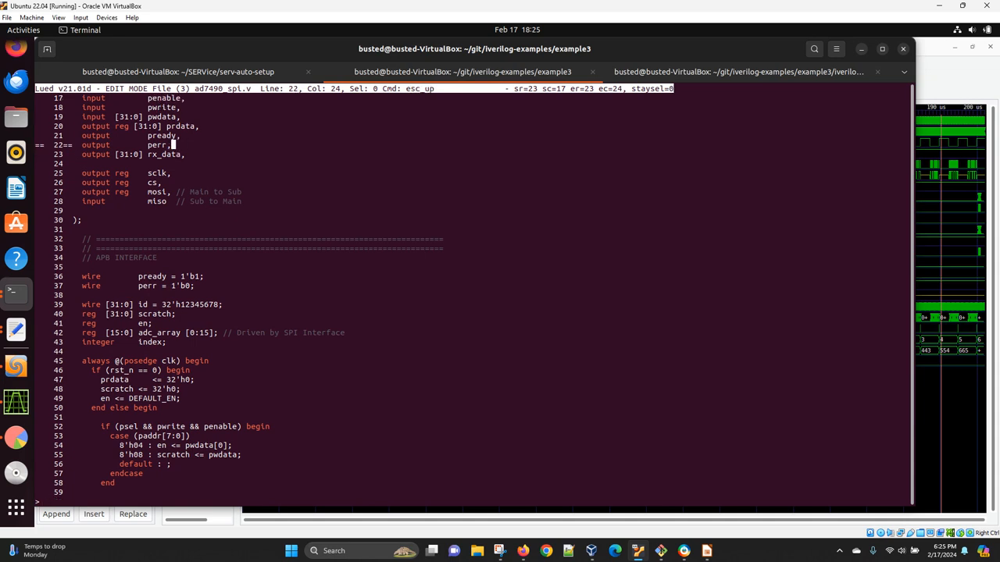
{"action": "key", "text": "Down"}
{"action": "key", "text": "Left"}
{"action": "key", "text": "Left"}
{"action": "key", "text": "Left"}
- Switch back to Libero and mark the rx_data[31:0] output of ad7490_spi_0 as unused
{"action": "left_click", "coordinate": [685, 551]}
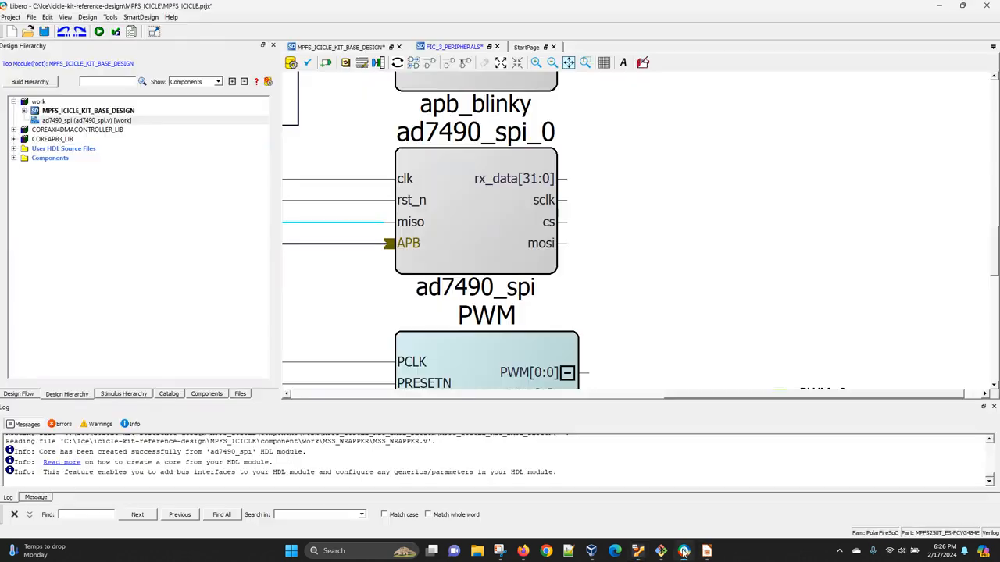
{"action": "right_click", "coordinate": [496, 179]}
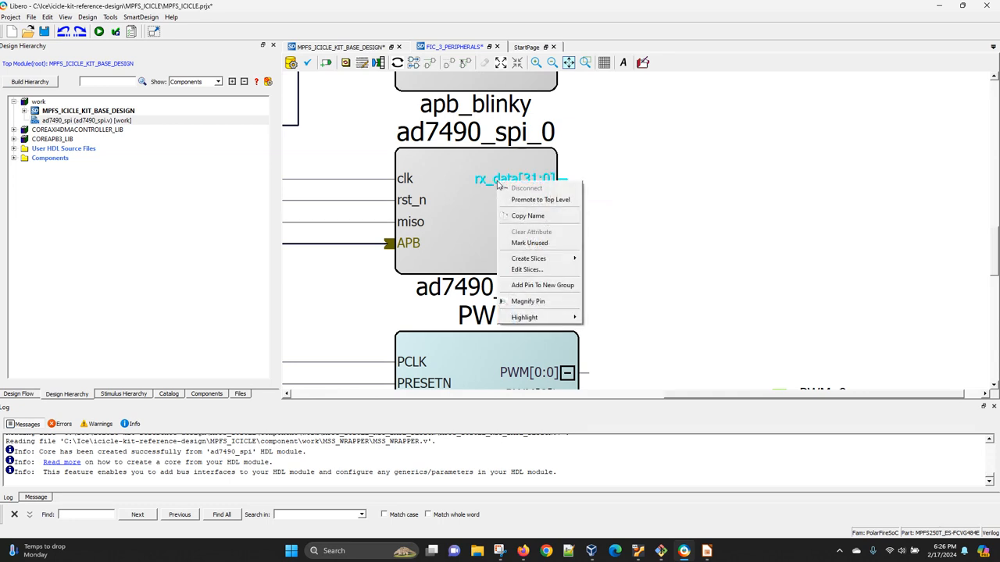
{"action": "left_click", "coordinate": [530, 243]}
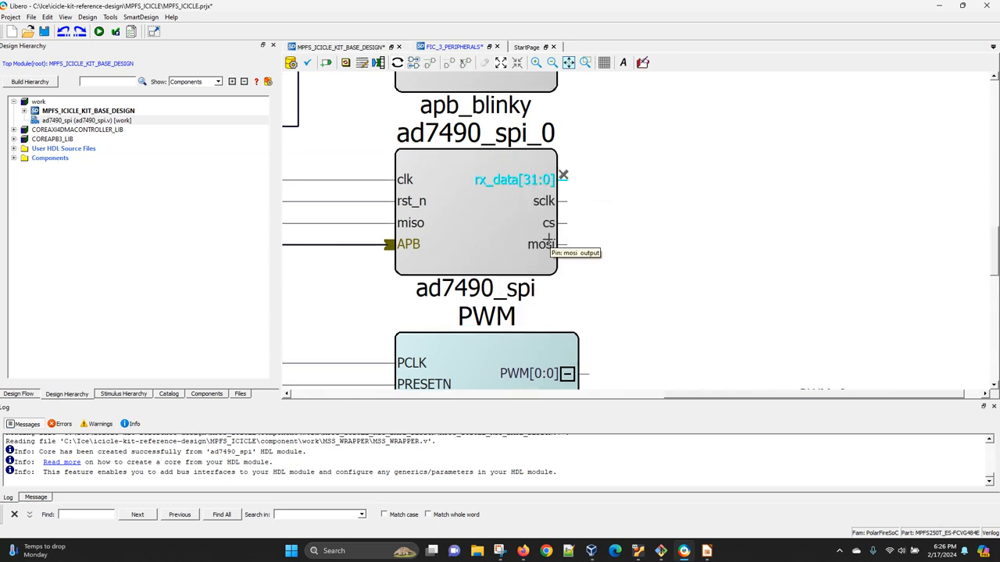
- Promote the sclk, cs and mosi outputs of ad7490_spi_0 to the top level
{"action": "right_click", "coordinate": [546, 202]}
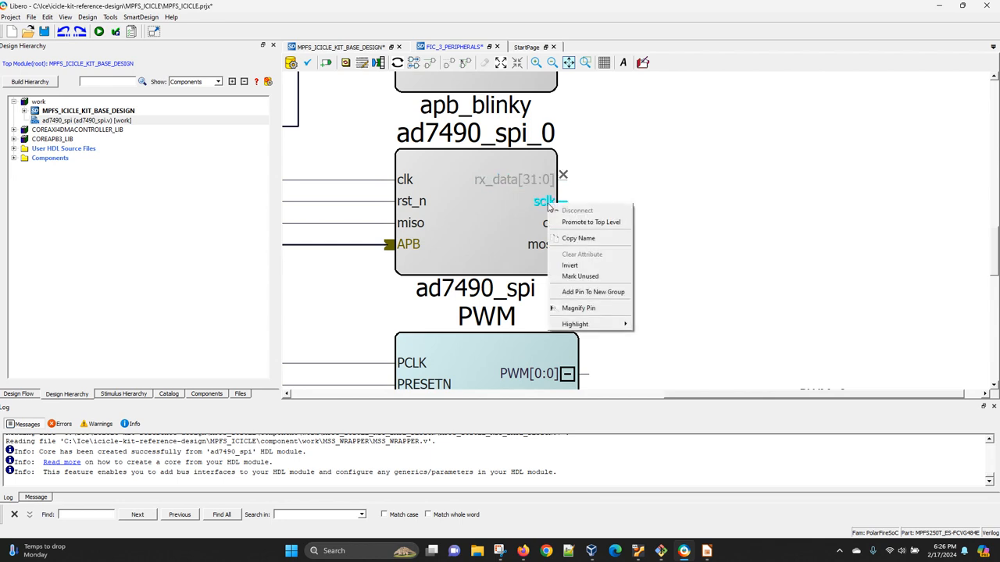
{"action": "left_click", "coordinate": [591, 223]}
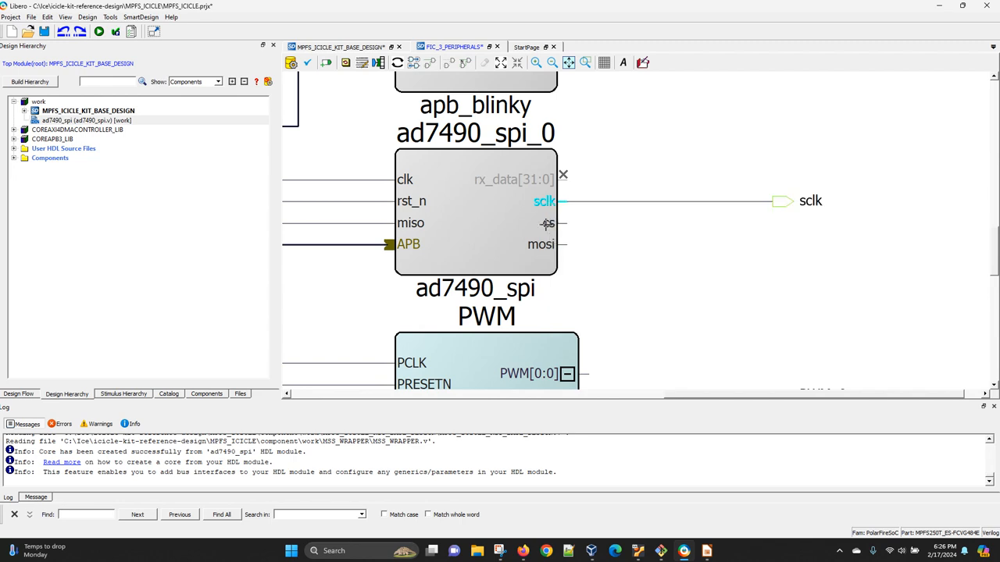
{"action": "right_click", "coordinate": [548, 226]}
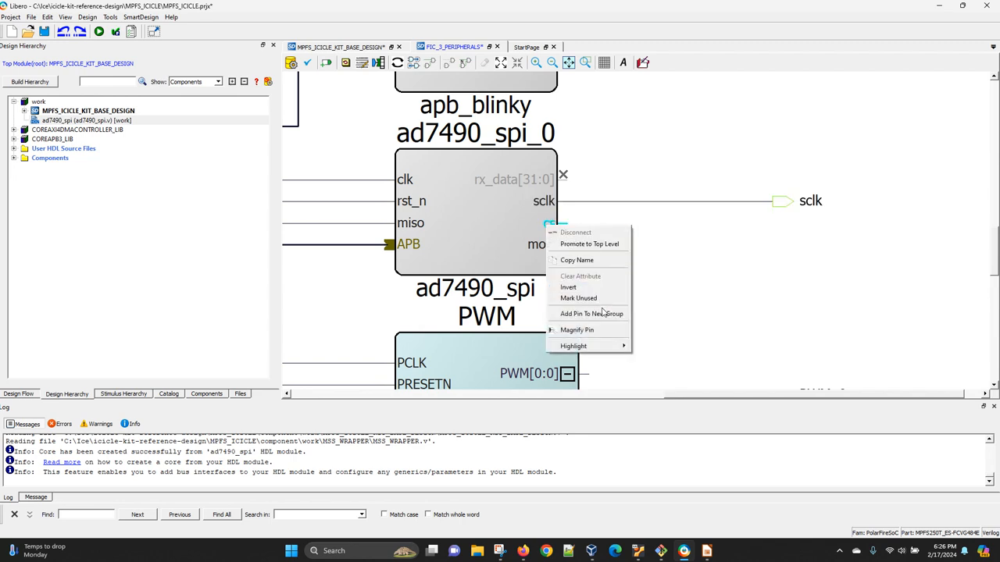
{"action": "left_click", "coordinate": [615, 245]}
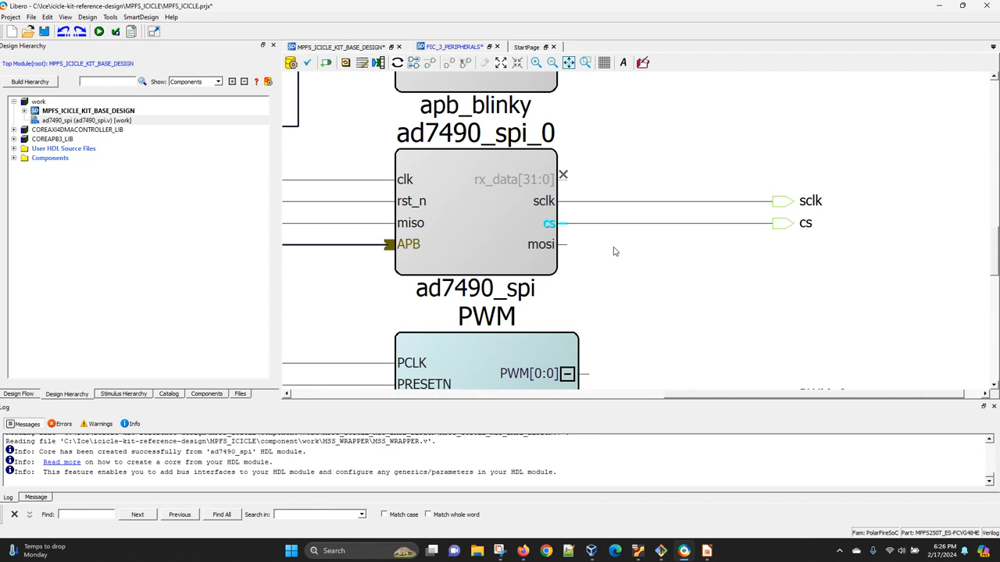
{"action": "right_click", "coordinate": [541, 245]}
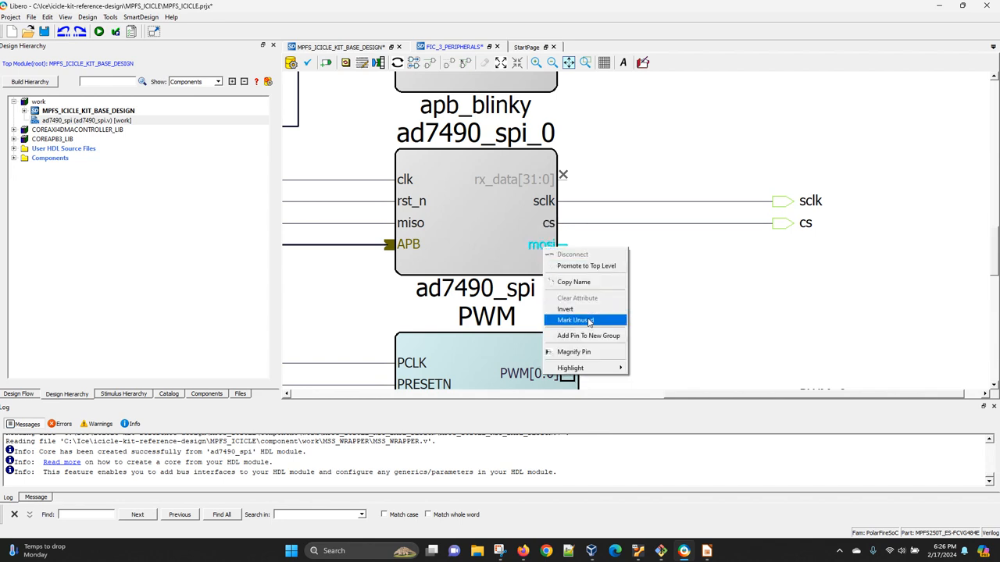
{"action": "left_click", "coordinate": [604, 267]}
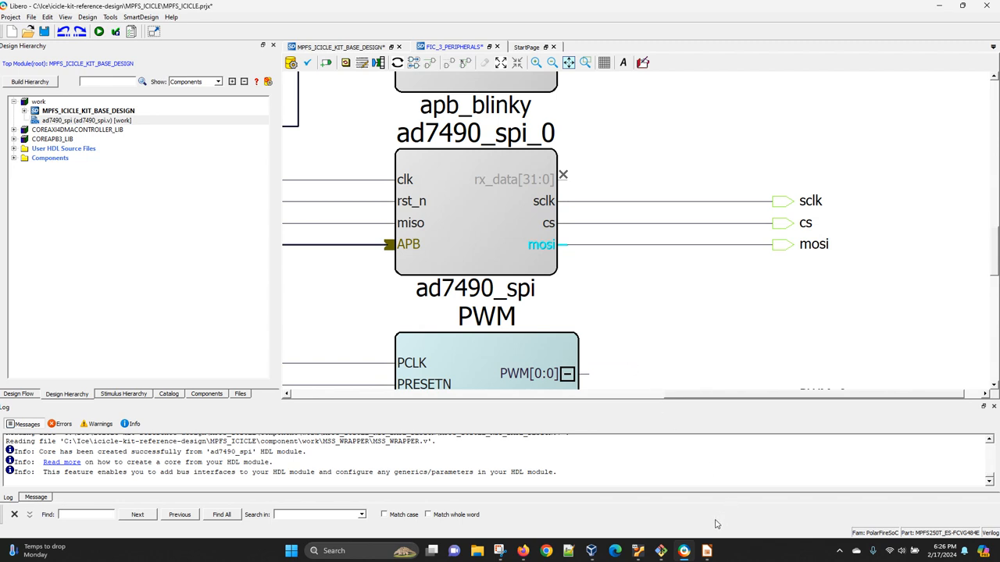
- Check the mikroBUS SPI signal names on the LibreOffice Impress slide and, back in Libero, rename the sclk output port MBUS_SPI_CLK
{"action": "left_click", "coordinate": [707, 550]}
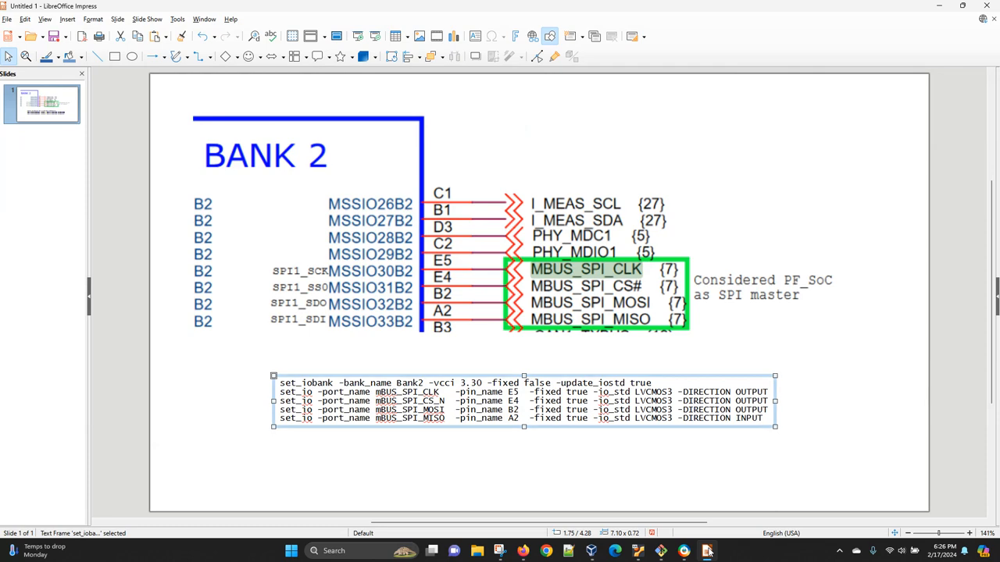
{"action": "left_click", "coordinate": [707, 551]}
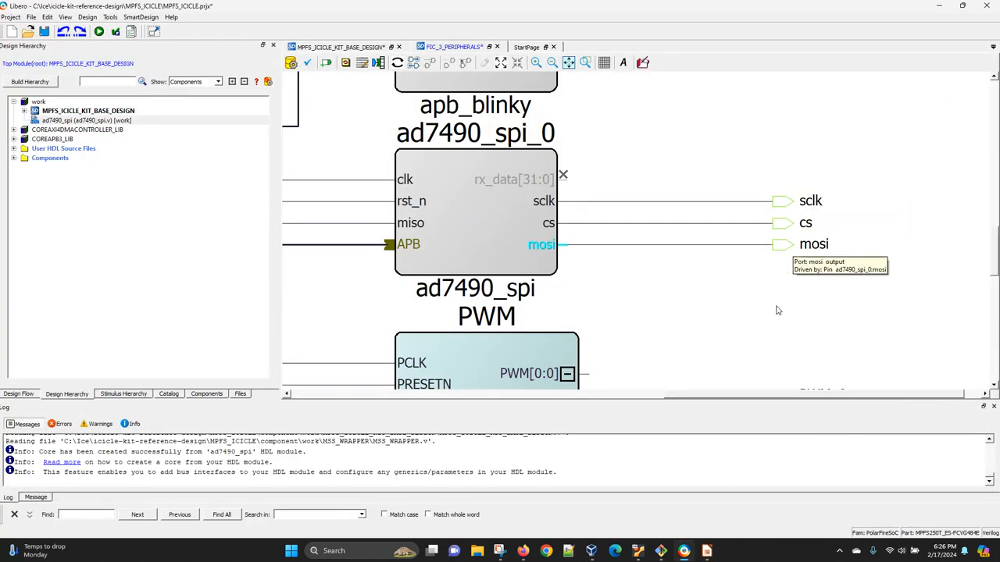
{"action": "left_click", "coordinate": [706, 552]}
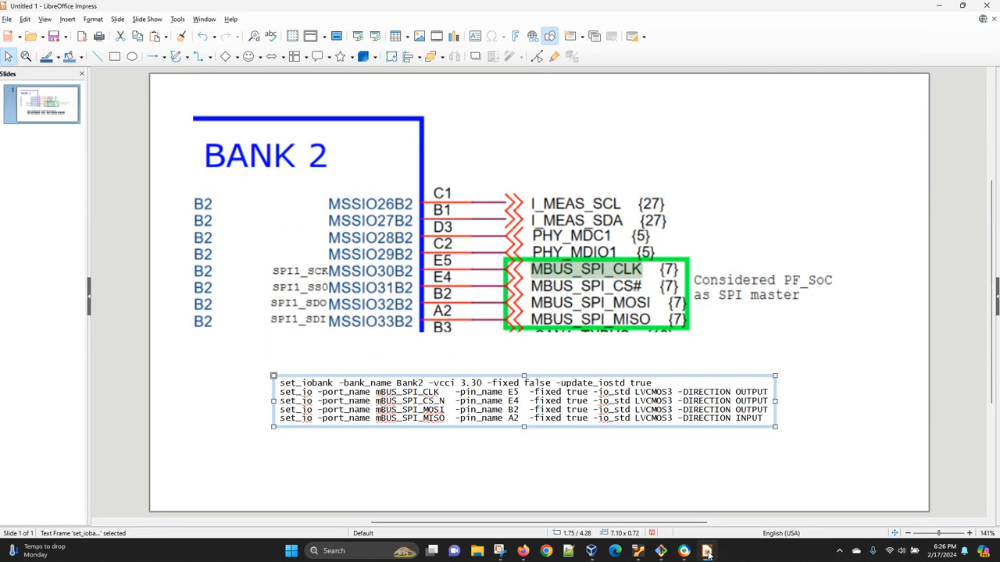
{"action": "left_click", "coordinate": [706, 551]}
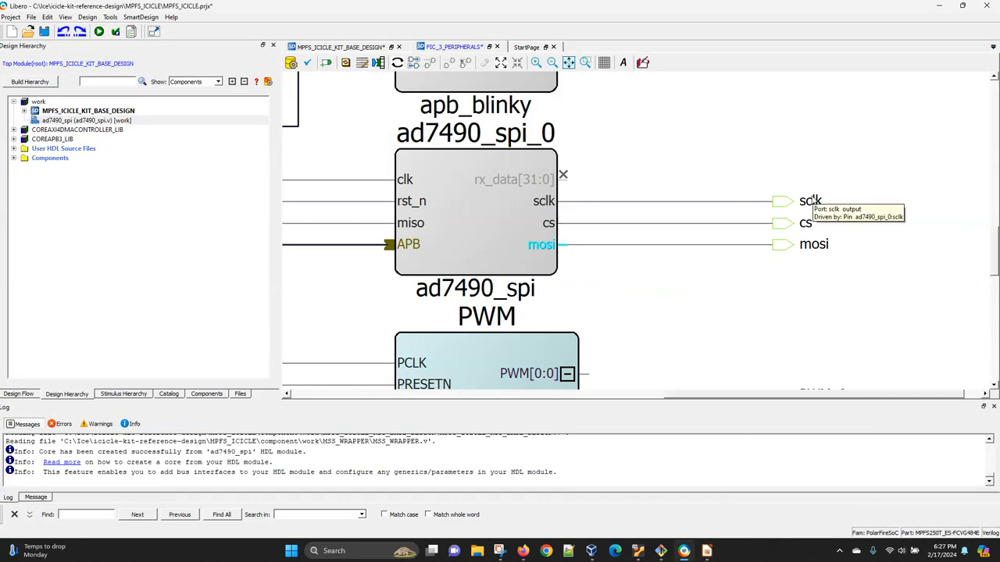
{"action": "right_click", "coordinate": [810, 203]}
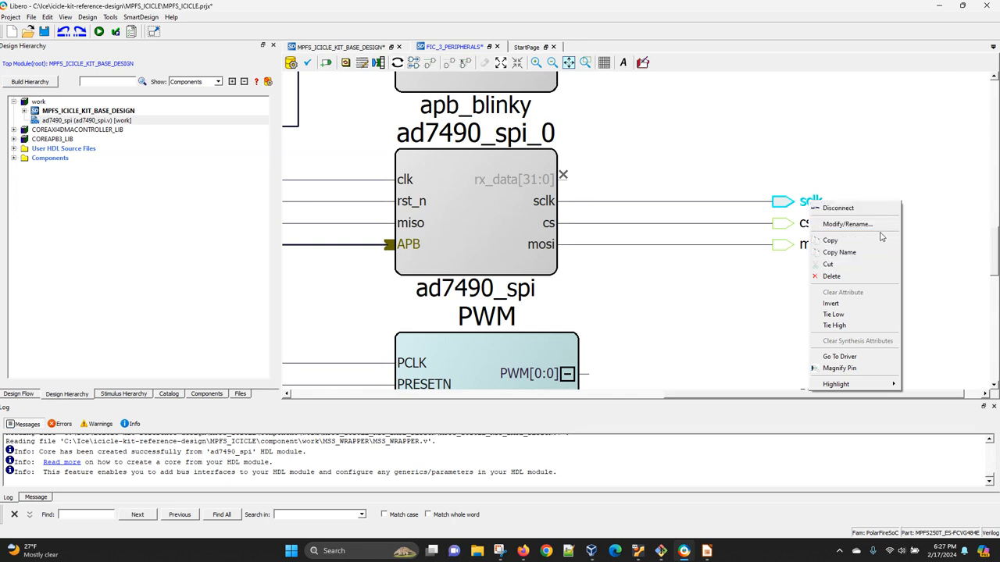
{"action": "left_click", "coordinate": [847, 224]}
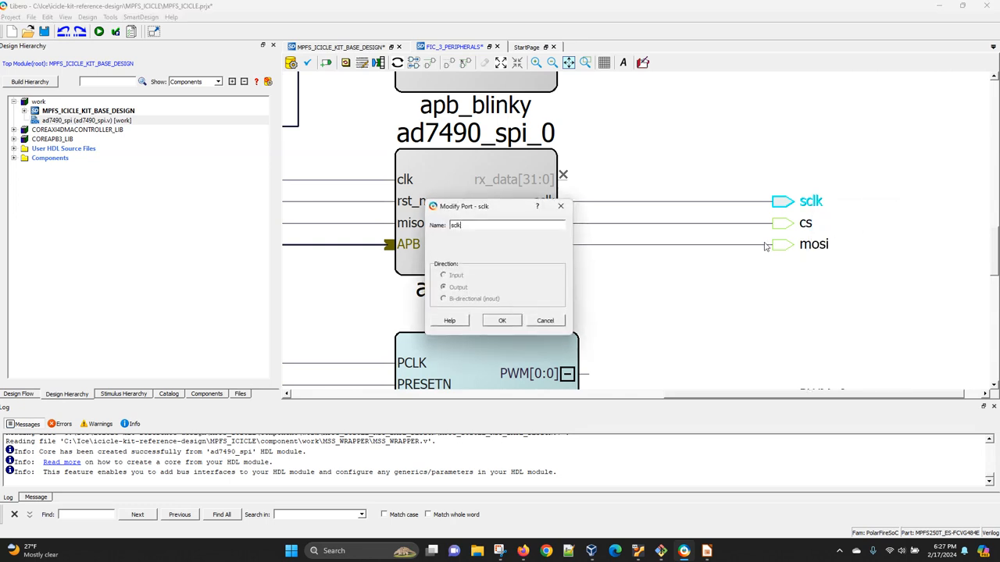
{"action": "double_click", "coordinate": [466, 224]}
{"action": "type", "text": "m"}
{"action": "key", "text": "BackSpace"}
{"action": "type", "text": "MBUS_SPI_CLK"}
{"action": "left_click", "coordinate": [507, 321]}
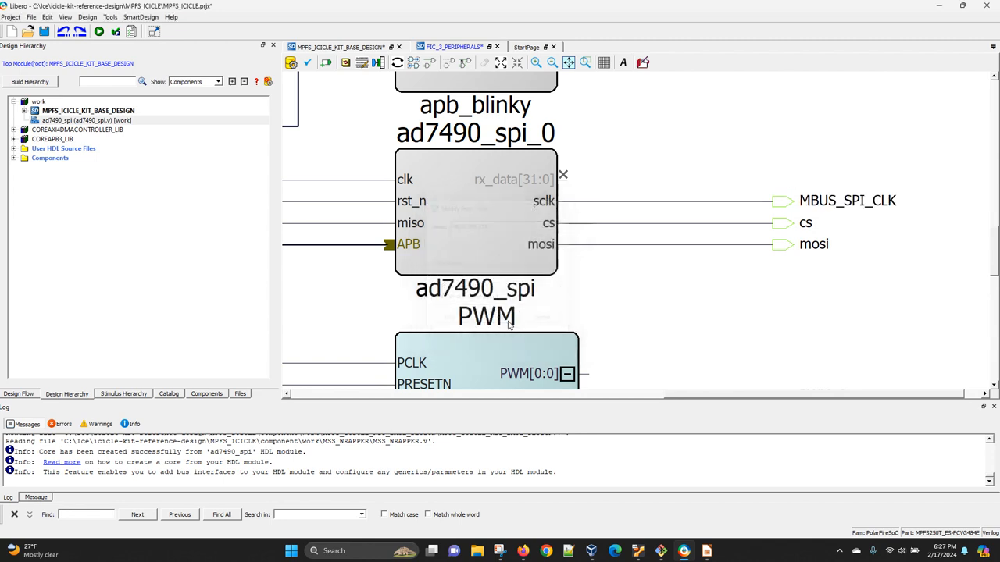
- Check the chip-select name on the Impress slide and, back in Libero, rename the cs output port MBUS_SPI_CS_N
{"action": "left_click", "coordinate": [707, 551]}
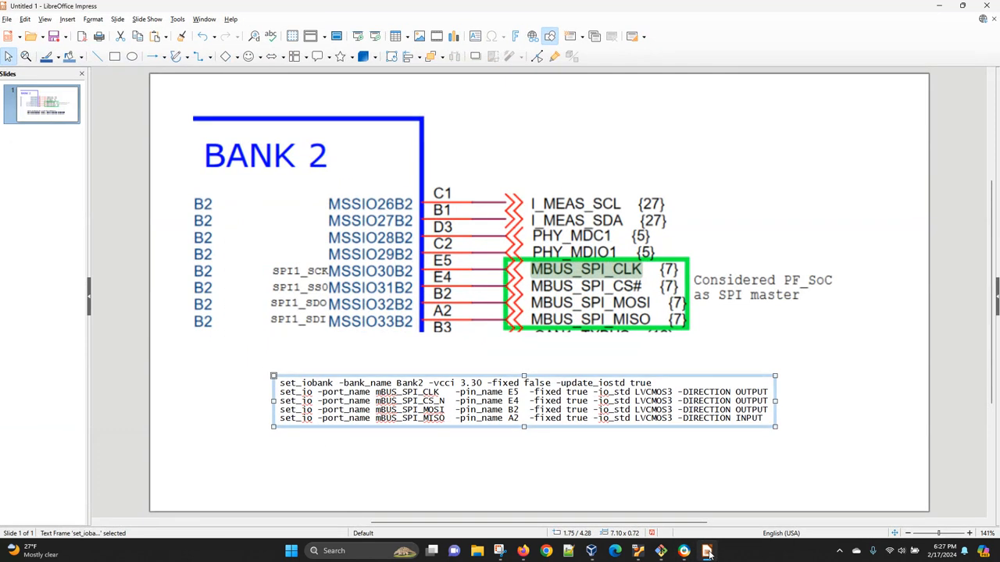
{"action": "left_click", "coordinate": [707, 552]}
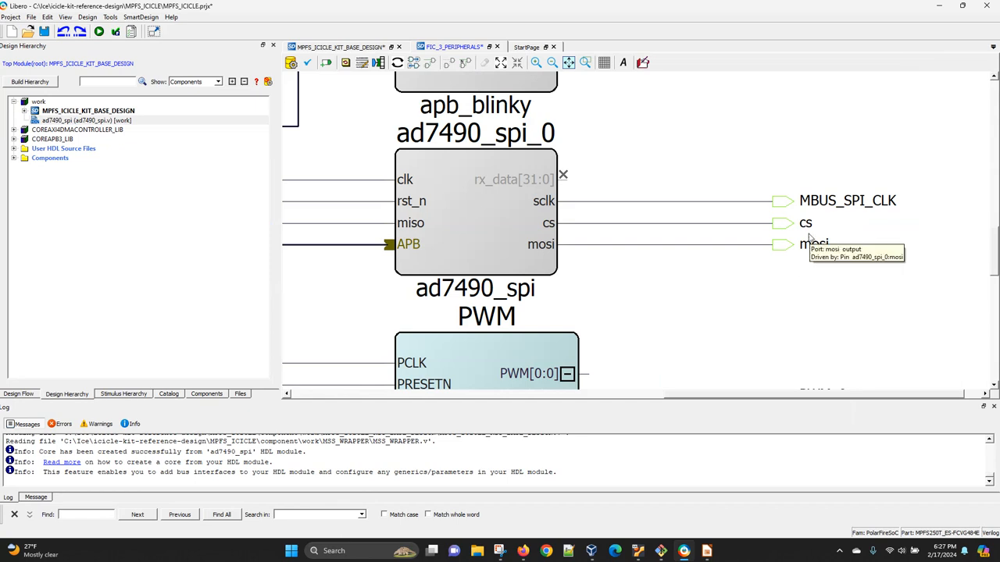
{"action": "left_click", "coordinate": [808, 225]}
{"action": "right_click", "coordinate": [810, 226]}
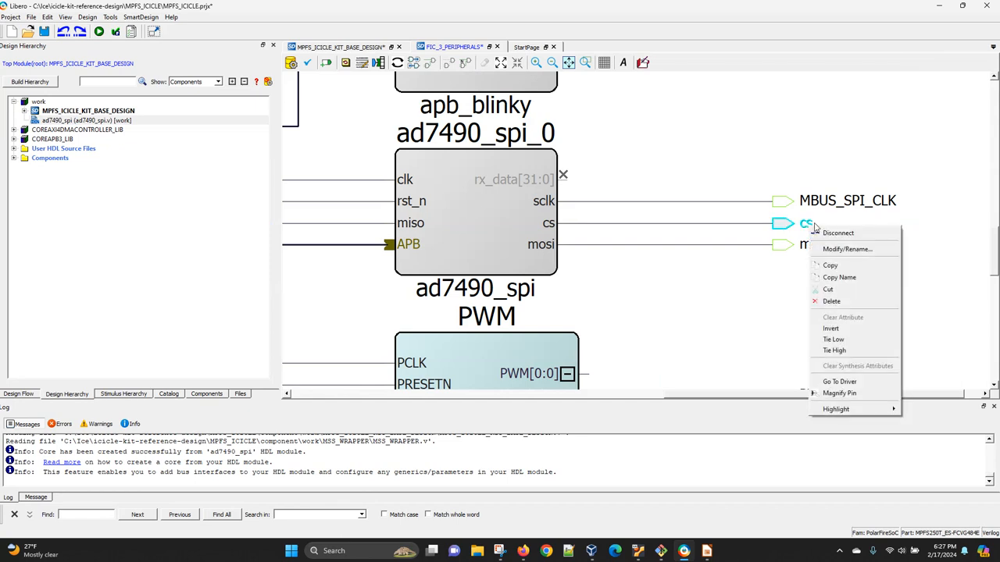
{"action": "left_click", "coordinate": [854, 249]}
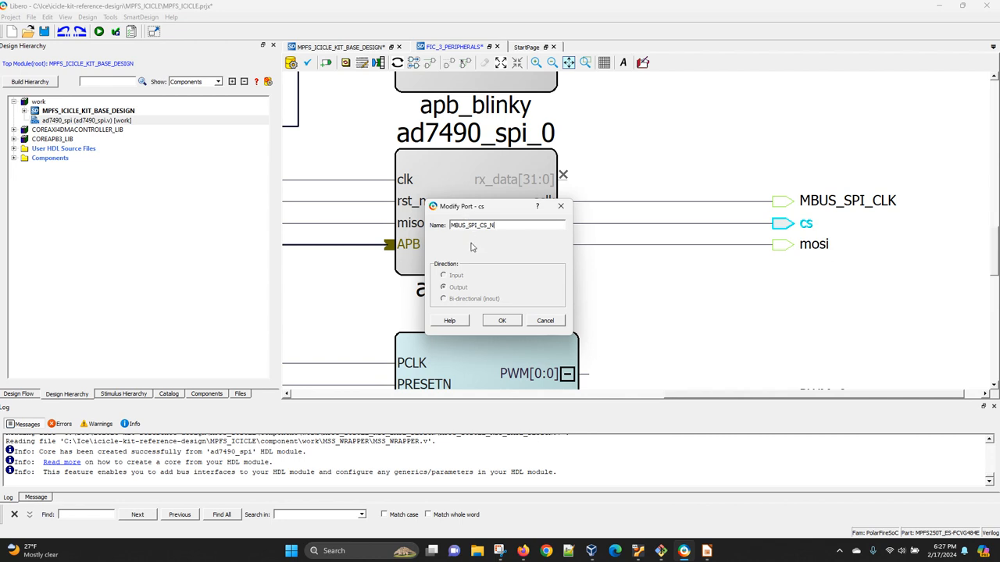
{"action": "left_click", "coordinate": [504, 321]}
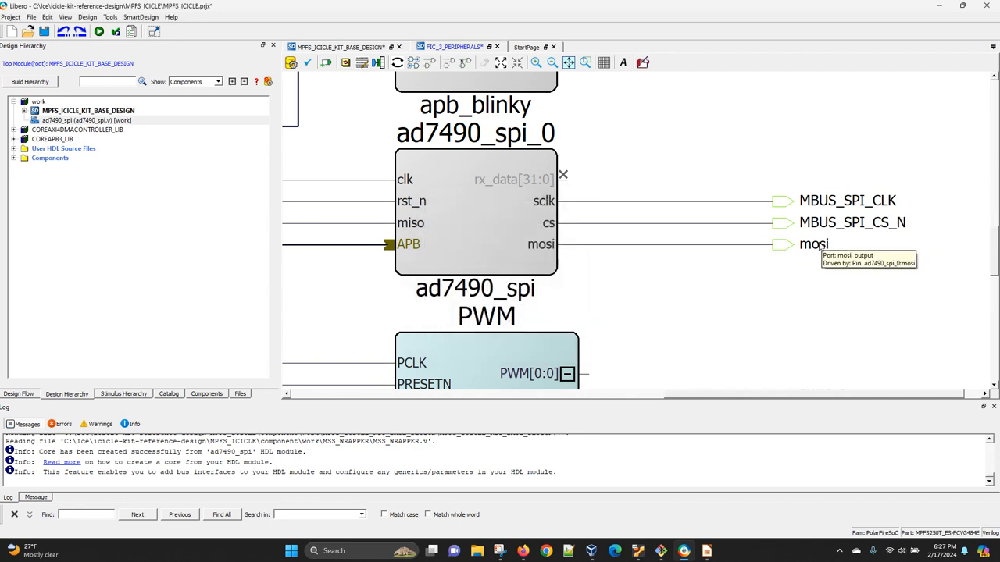
- Rename the mosi output port of the ad7490_spi_0 block MBUS_SPI_MOSI
{"action": "right_click", "coordinate": [814, 246]}
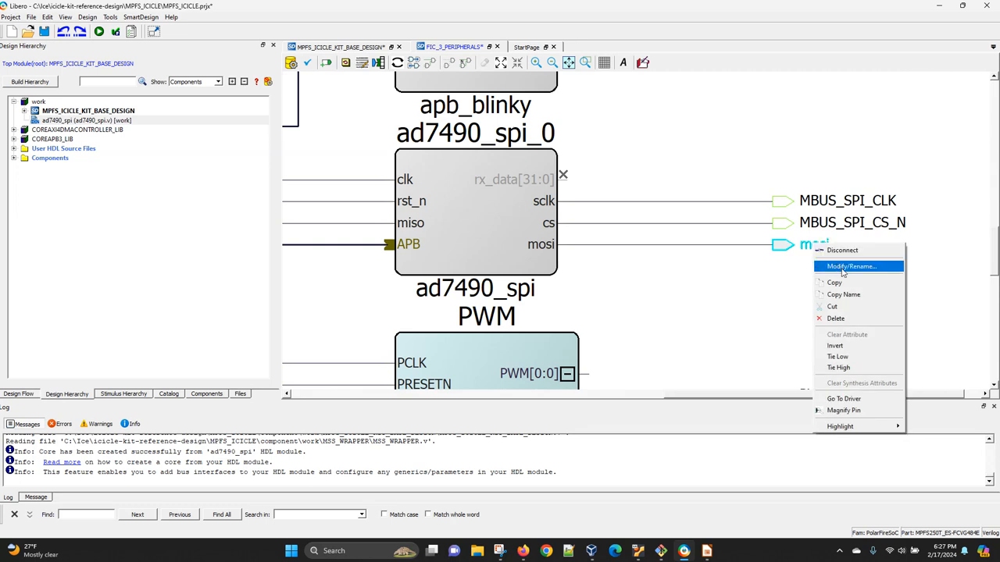
{"action": "left_click", "coordinate": [842, 267]}
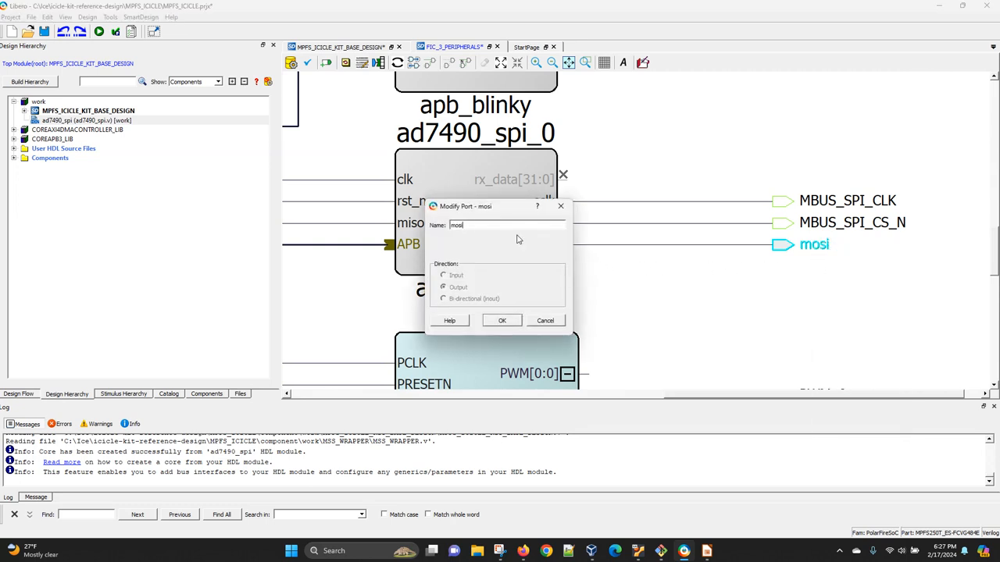
{"action": "double_click", "coordinate": [471, 226]}
{"action": "type", "text": "MBUS_SPI_MOSI"}
{"action": "left_click", "coordinate": [501, 321]}
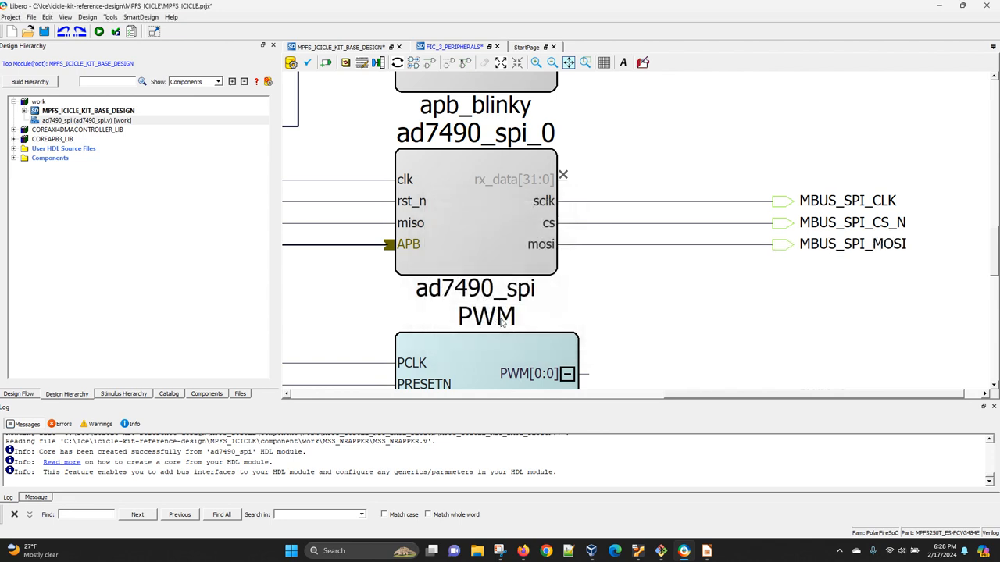
- Recheck the Impress slide, return to Libero, trace the miso net to its driver and rename that input port MBUS_SPI_MISO
{"action": "left_click", "coordinate": [707, 552]}
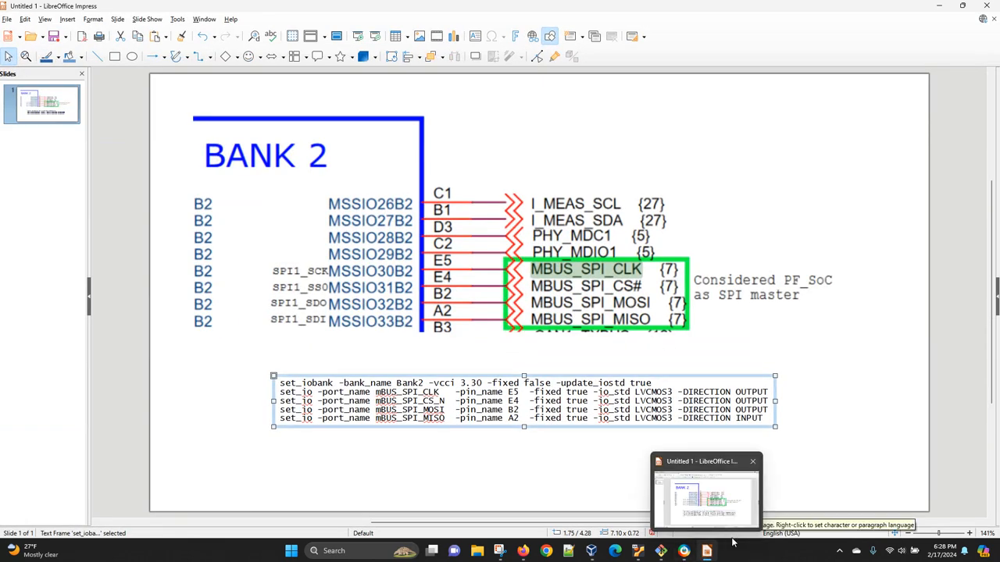
{"action": "left_click", "coordinate": [684, 551]}
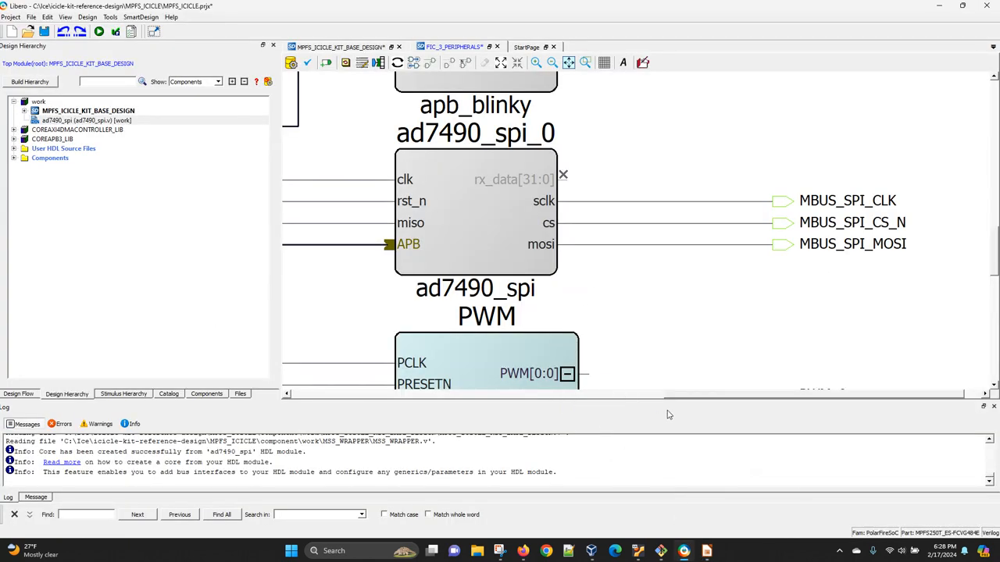
{"action": "left_click_drag", "start_coordinate": [692, 399], "coordinate": [617, 397]}
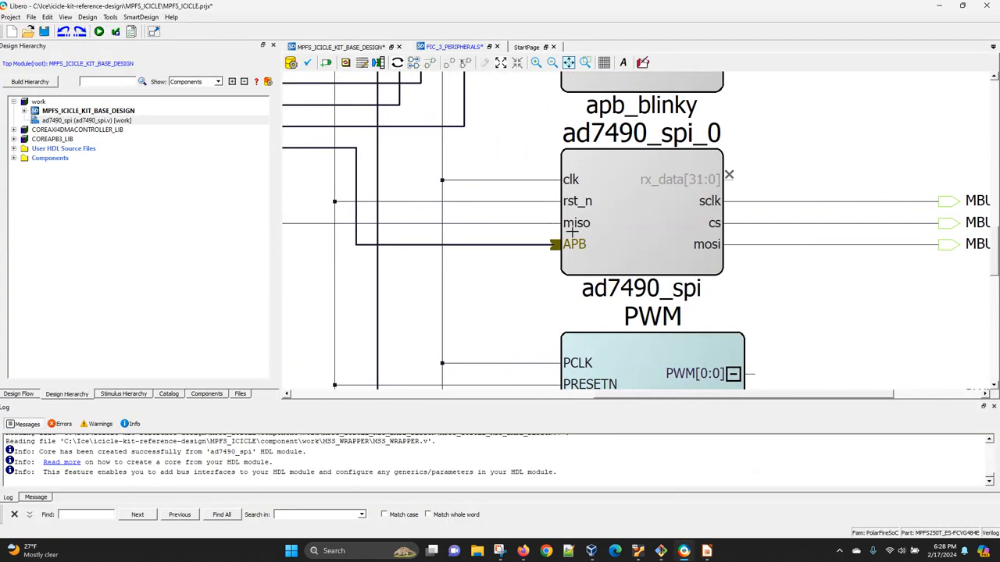
{"action": "left_click", "coordinate": [516, 224]}
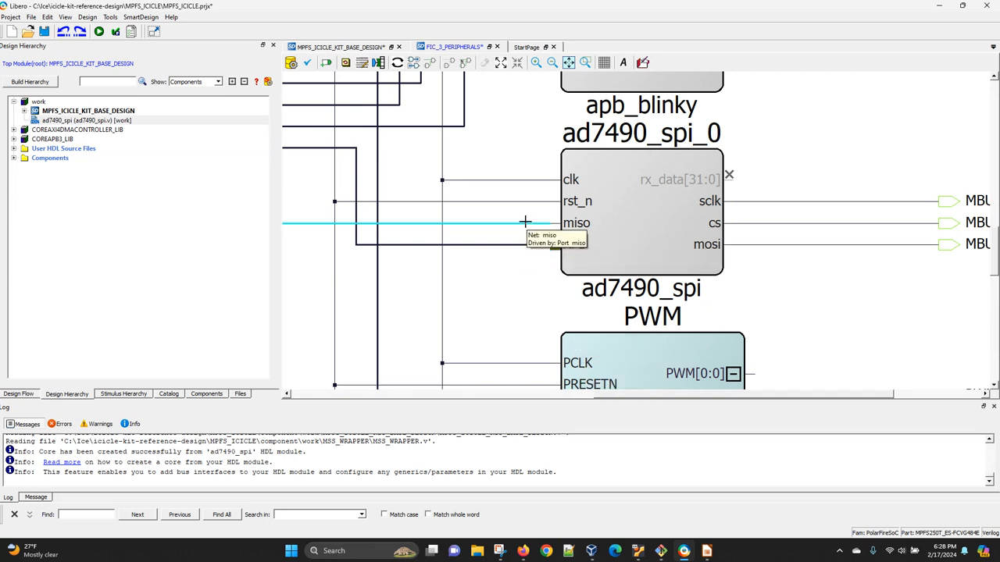
{"action": "right_click", "coordinate": [528, 225]}
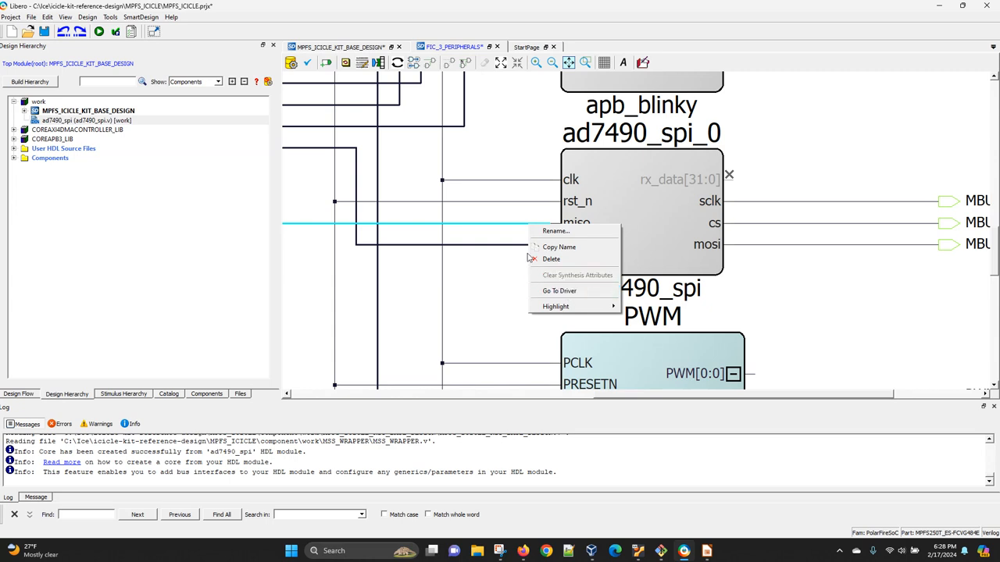
{"action": "left_click", "coordinate": [566, 291]}
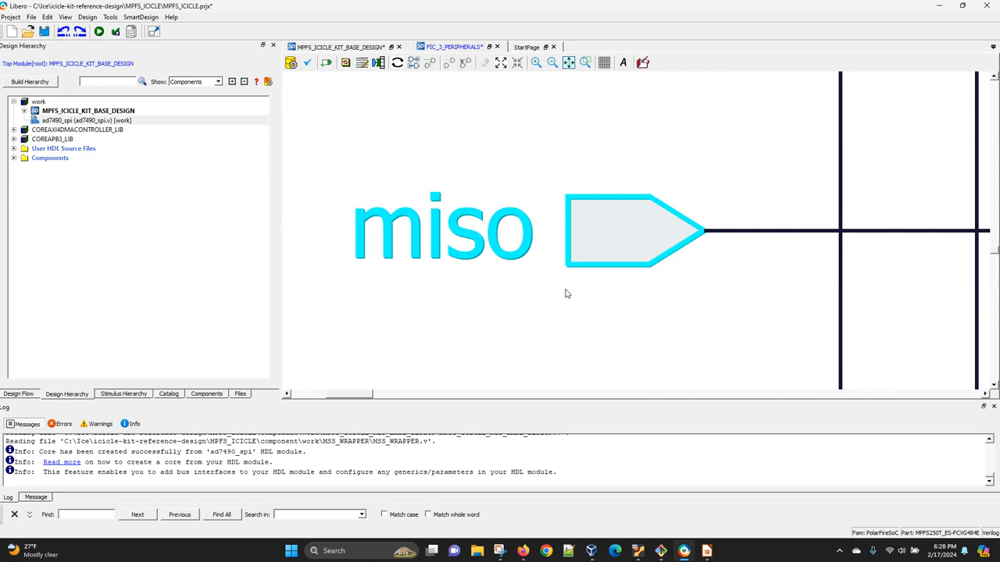
{"action": "scroll", "coordinate": [568, 297], "scroll_direction": "down", "scroll_amount": 2, "text": "ctrl"}
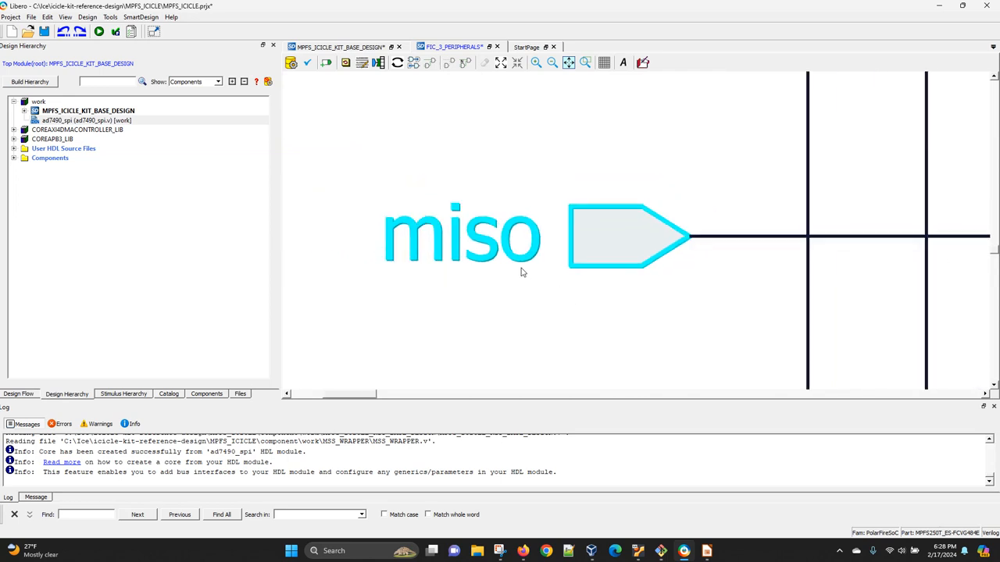
{"action": "right_click", "coordinate": [469, 242]}
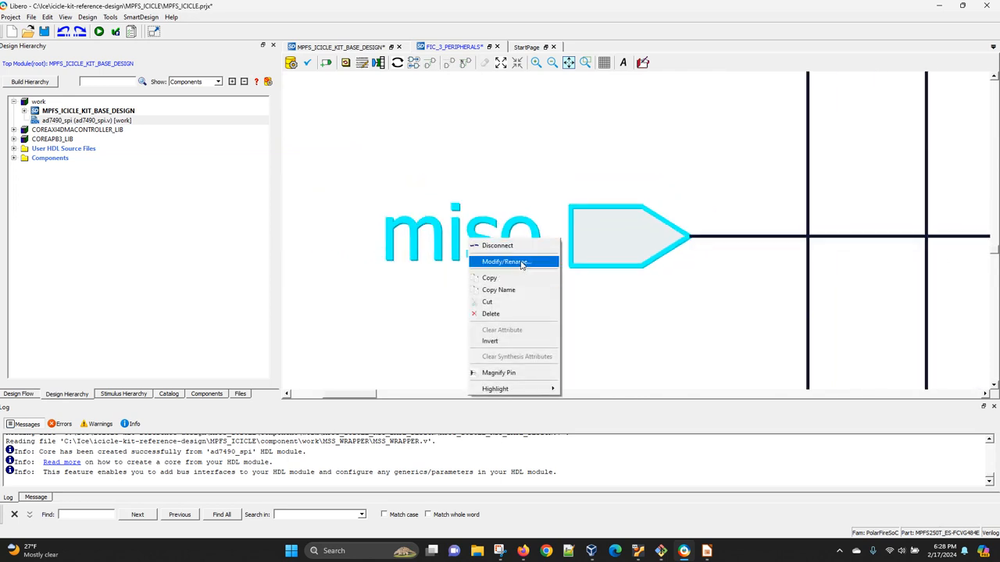
{"action": "left_click", "coordinate": [522, 264]}
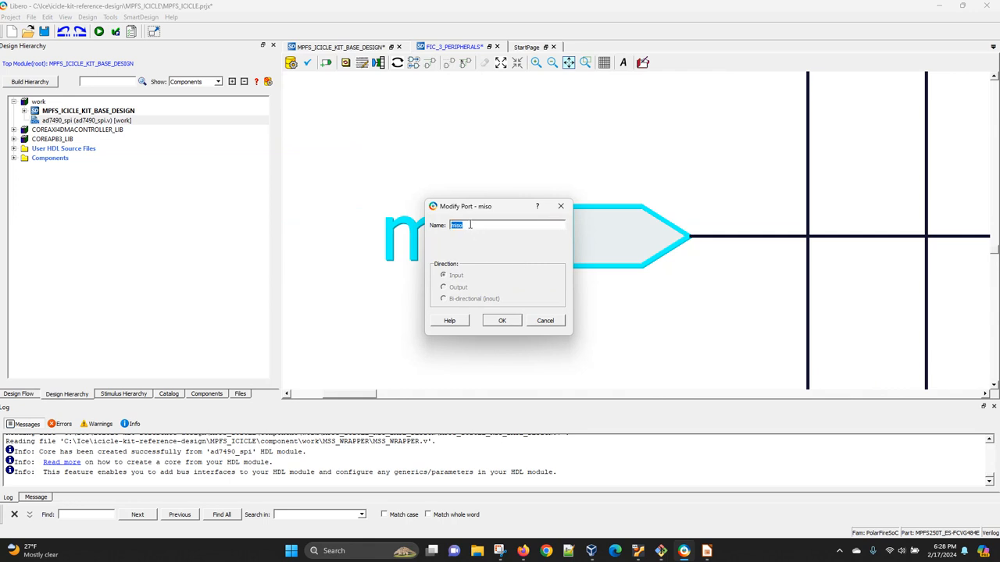
{"action": "type", "text": "MBUS_SPI_MISO"}
{"action": "left_click", "coordinate": [503, 323]}
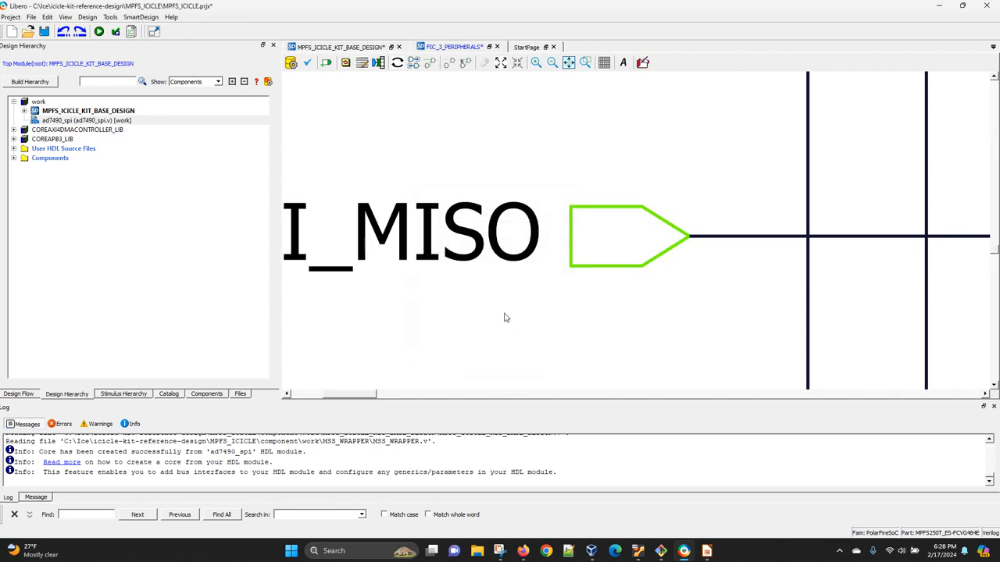
- Reset the layout of the FIC_3_PERIPHERALS canvas and review the rearranged blocks, including ad7490_spi_0 and its MBUS_SPI ports
{"action": "scroll", "coordinate": [525, 316], "scroll_direction": "down", "scroll_amount": 6}
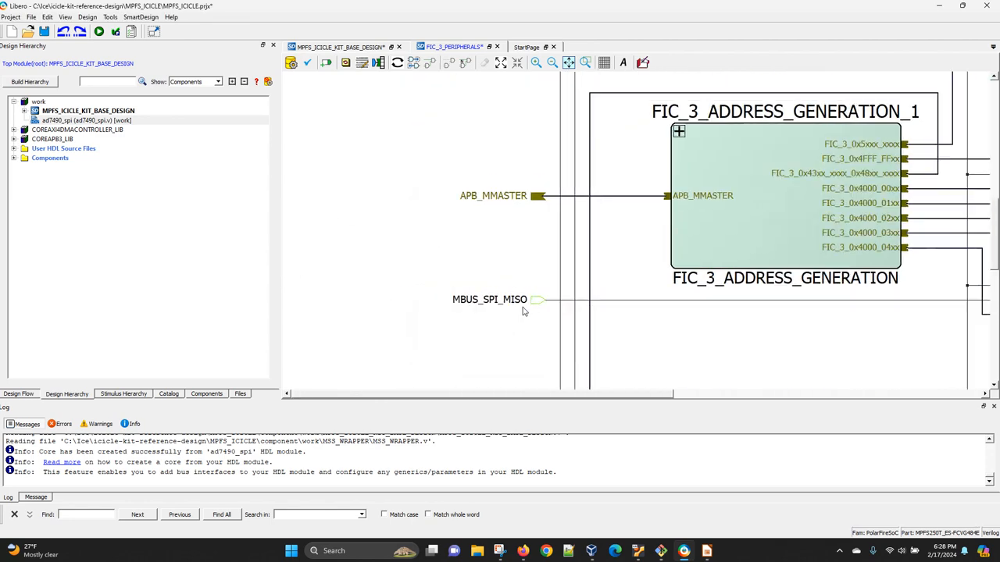
{"action": "scroll", "coordinate": [525, 311], "scroll_direction": "down", "scroll_amount": 1}
{"action": "scroll", "coordinate": [538, 312], "scroll_direction": "down", "scroll_amount": 1}
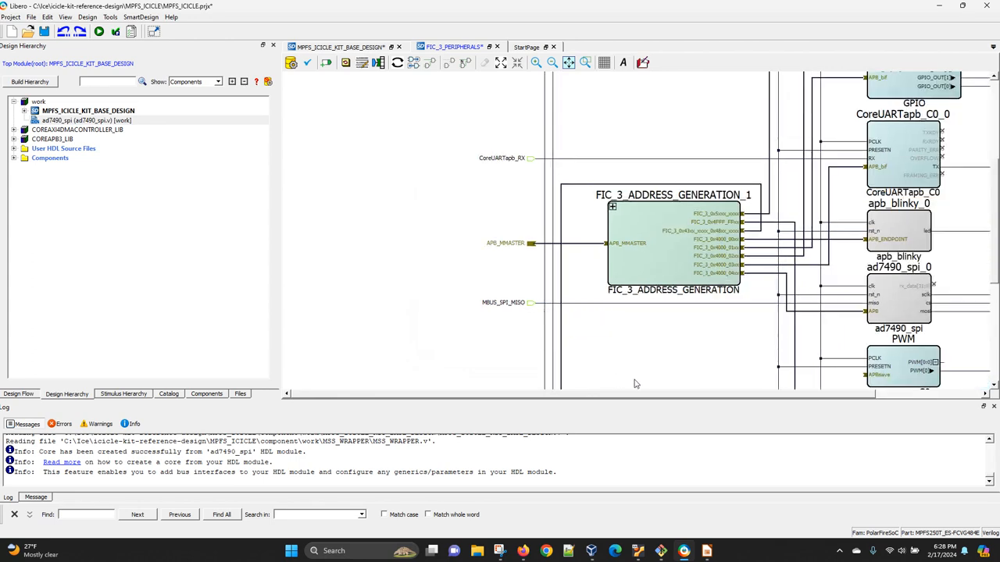
{"action": "left_click_drag", "start_coordinate": [639, 395], "coordinate": [717, 397]}
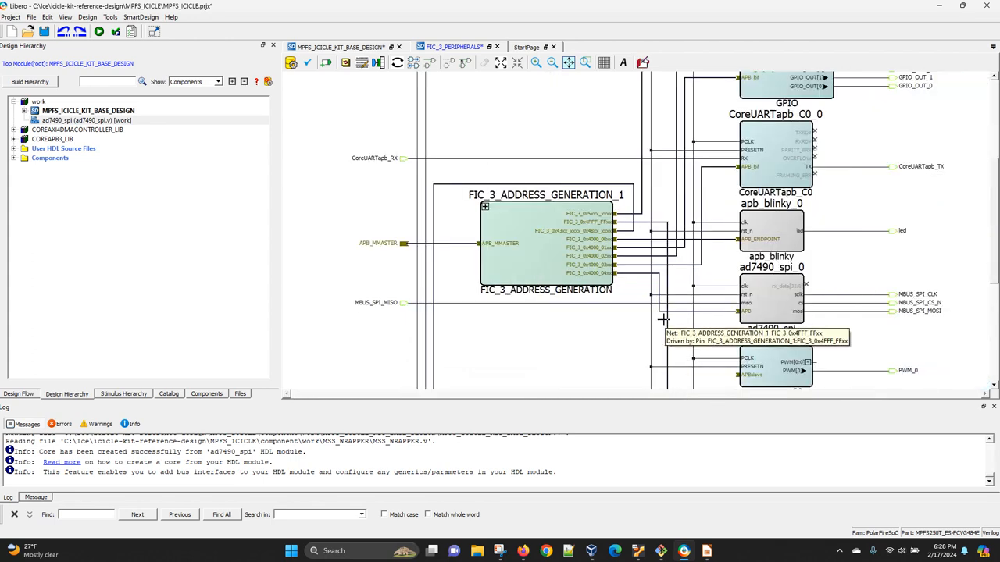
{"action": "scroll", "coordinate": [593, 218], "scroll_direction": "up", "scroll_amount": 4}
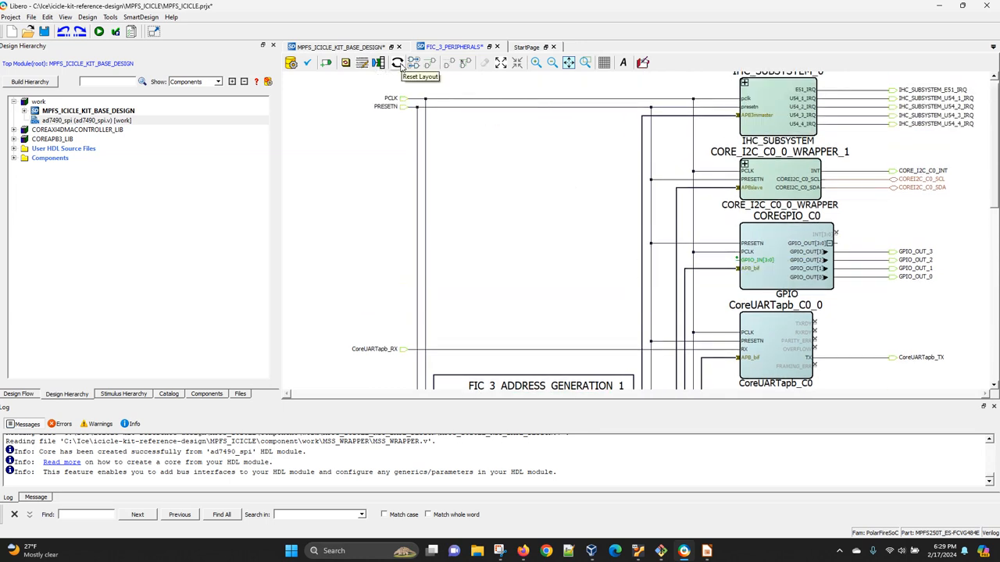
{"action": "left_click", "coordinate": [398, 63]}
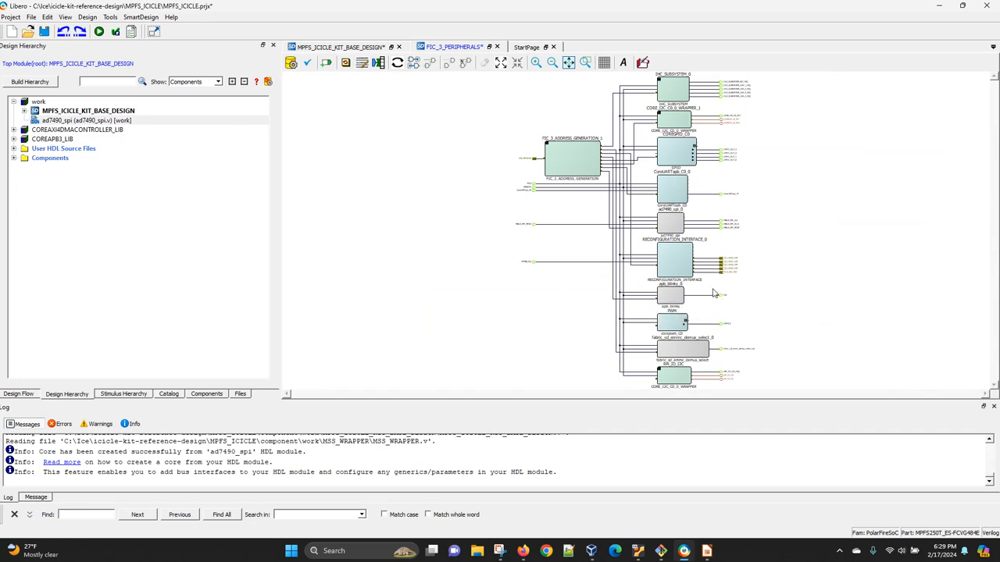
{"action": "scroll", "coordinate": [713, 293], "scroll_direction": "up", "scroll_amount": 5}
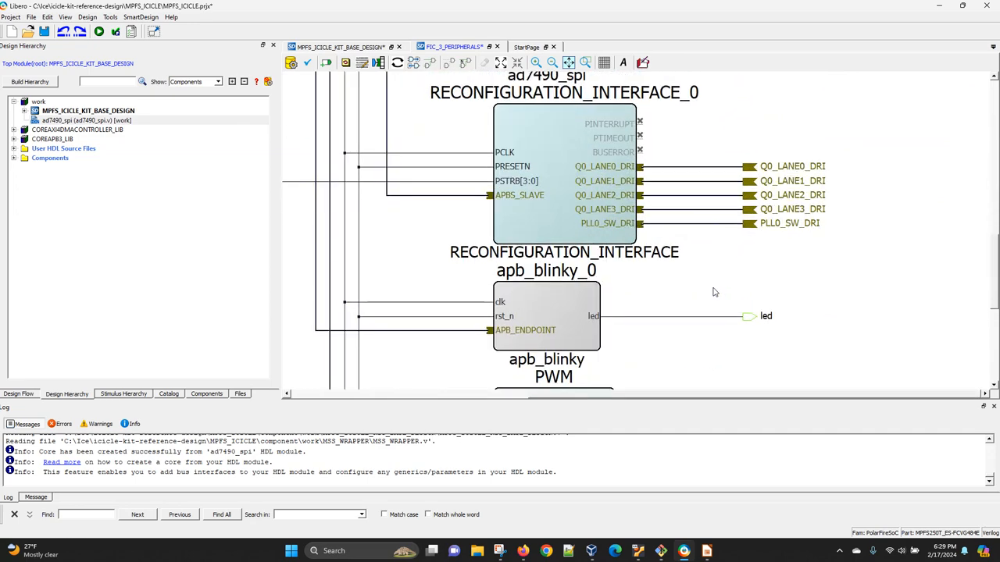
{"action": "scroll", "coordinate": [713, 290], "scroll_direction": "down", "scroll_amount": 3}
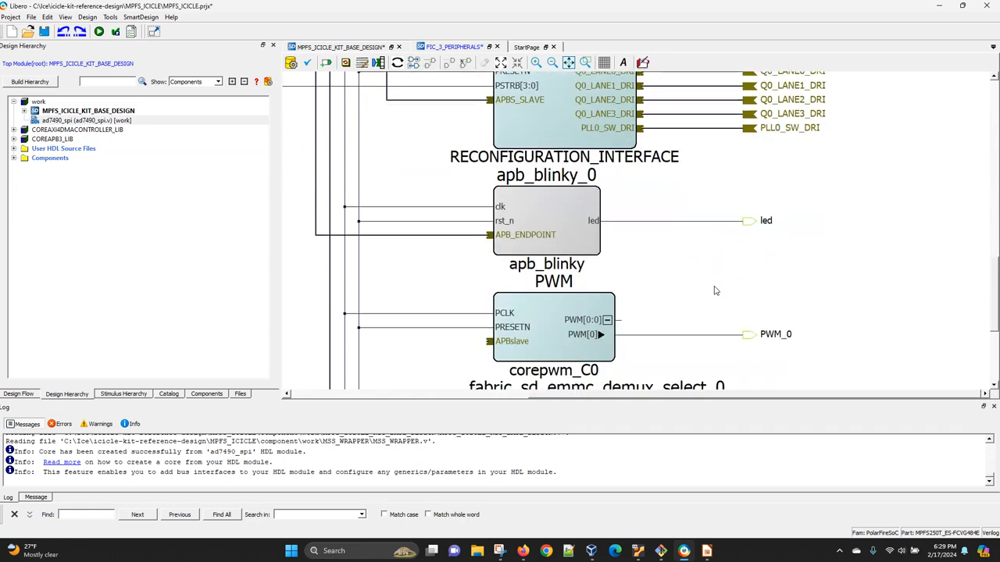
{"action": "scroll", "coordinate": [713, 291], "scroll_direction": "down", "scroll_amount": 3}
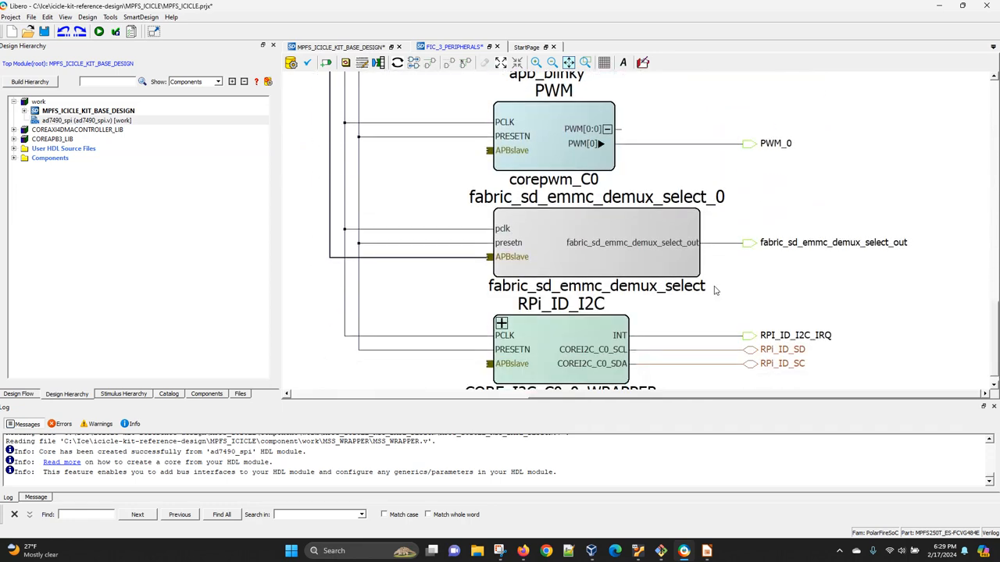
{"action": "scroll", "coordinate": [713, 291], "scroll_direction": "up", "scroll_amount": 7}
{"action": "scroll", "coordinate": [713, 291], "scroll_direction": "up", "scroll_amount": 8}
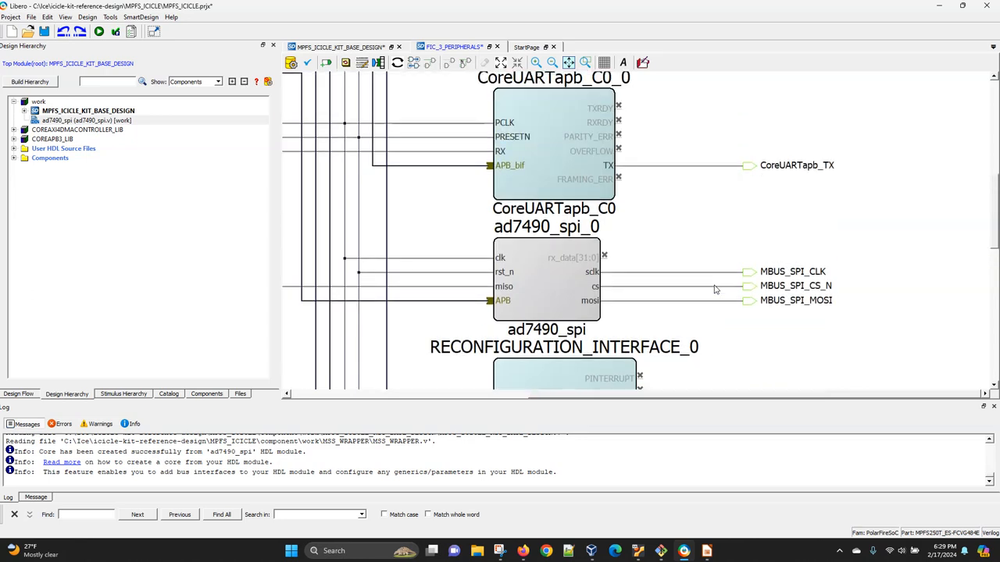
{"action": "scroll", "coordinate": [713, 291], "scroll_direction": "up", "scroll_amount": 2}
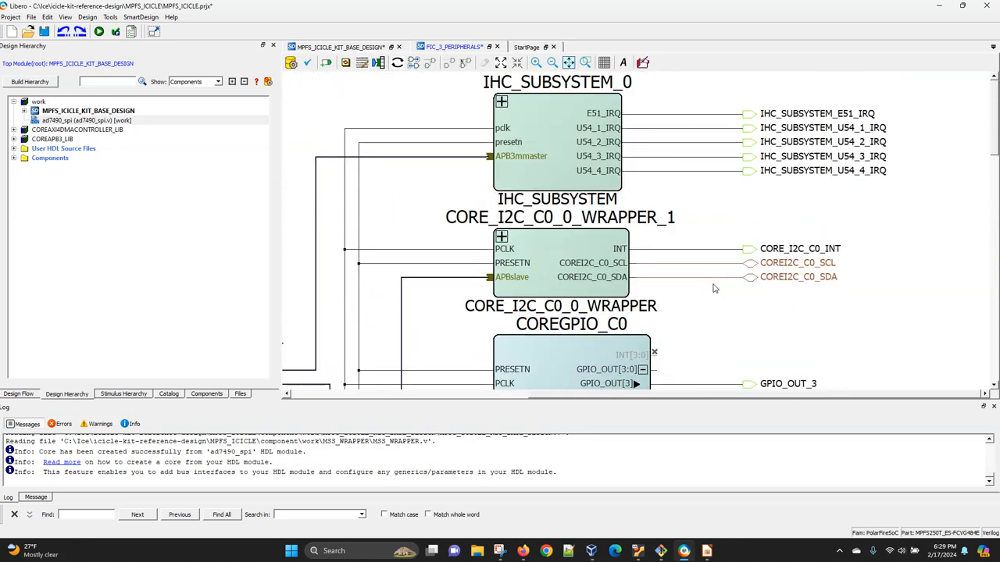
- Recheck the ad7490_spi_0 block, generate the FIC_3_PERIPHERALS component and enlarge the log to read its generation messages
{"action": "scroll", "coordinate": [713, 291], "scroll_direction": "down", "scroll_amount": 5}
{"action": "scroll", "coordinate": [712, 283], "scroll_direction": "down", "scroll_amount": 4}
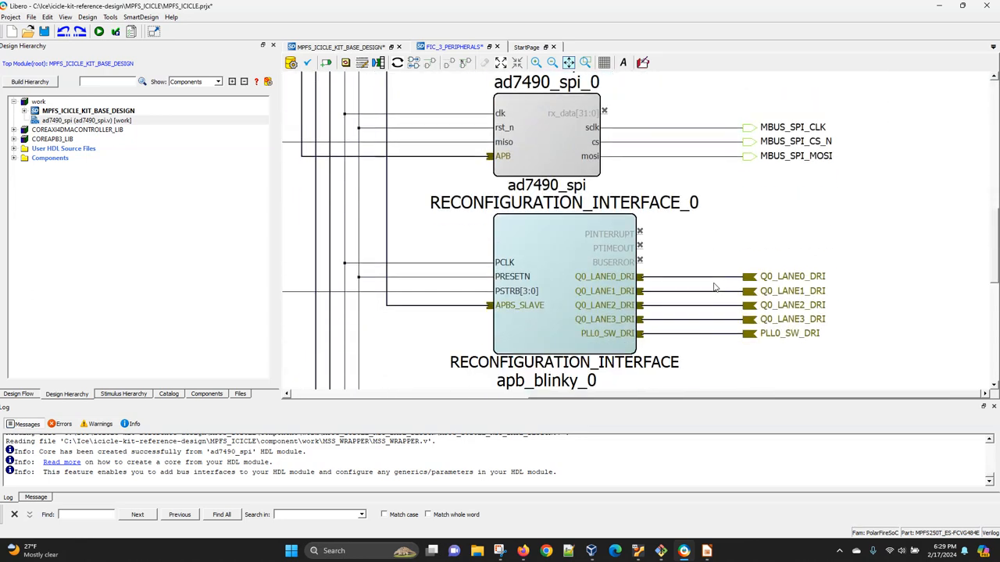
{"action": "scroll", "coordinate": [713, 287], "scroll_direction": "up", "scroll_amount": 1}
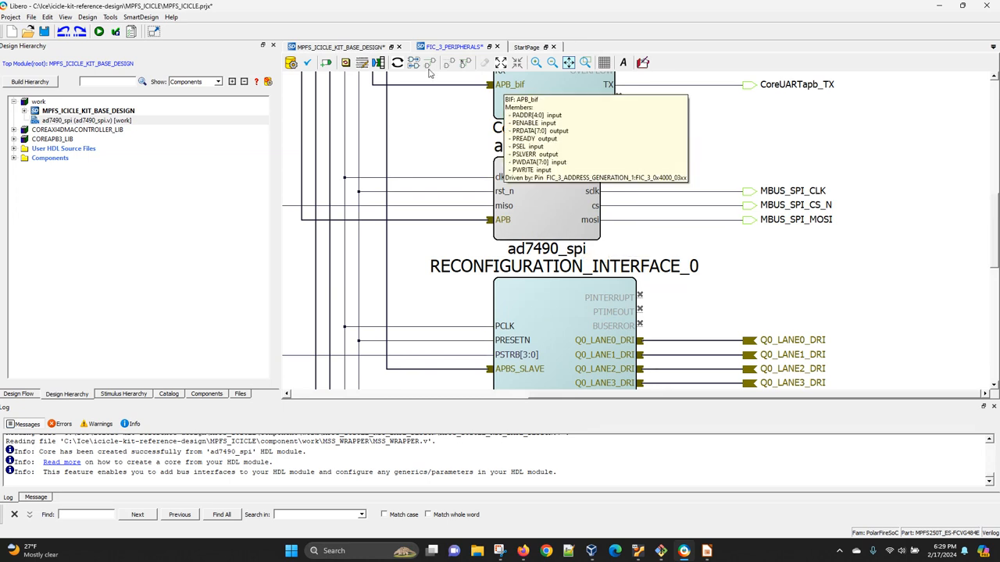
{"action": "left_click", "coordinate": [291, 64]}
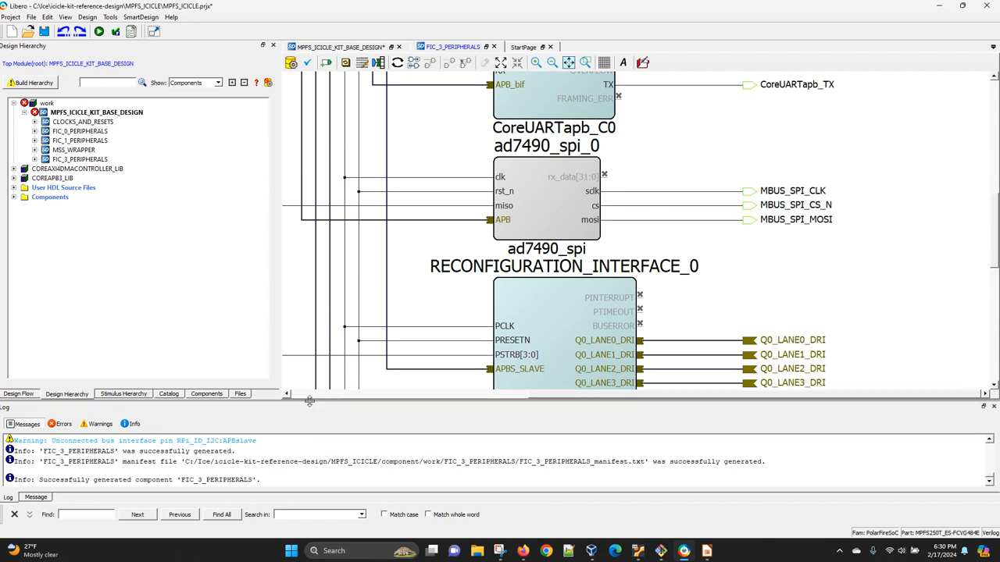
{"action": "left_click_drag", "start_coordinate": [310, 400], "coordinate": [307, 225]}
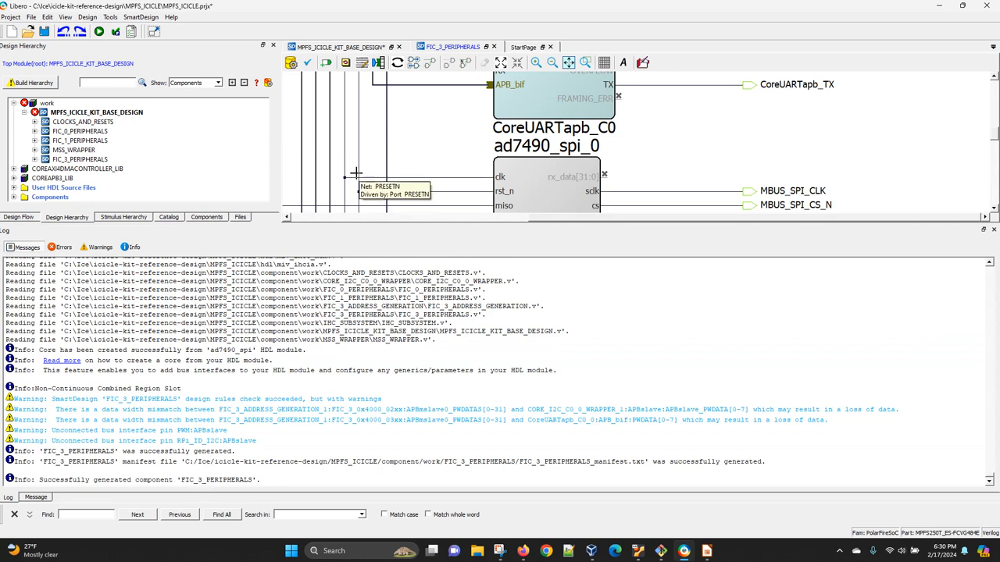
- Update the FIC_3_PERIPHERALS_1 instance in MPFS_ICICLE_KIT_BASE_DESIGN, inspect its pins and shrink the log to enlarge the canvas
{"action": "left_click", "coordinate": [347, 50]}
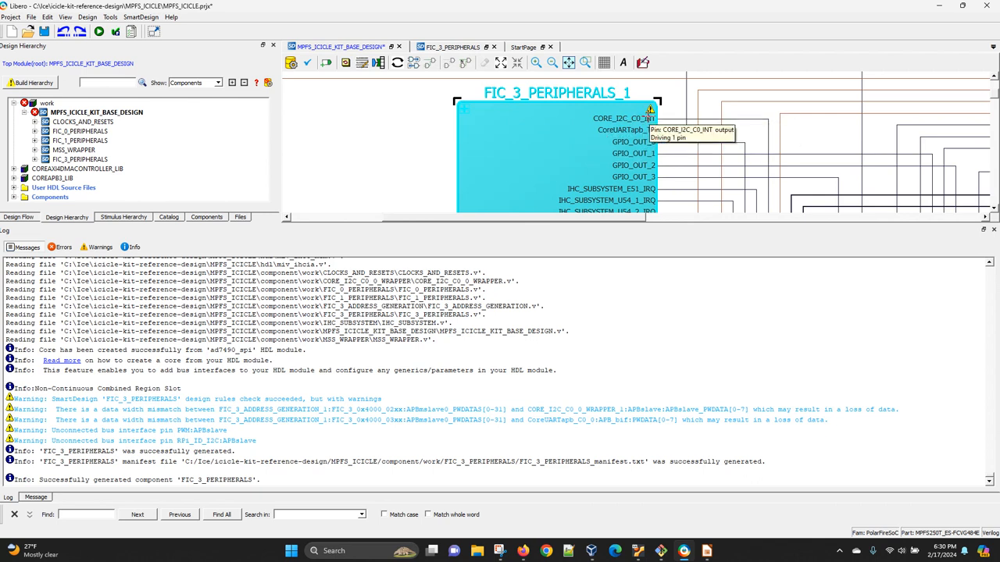
{"action": "right_click", "coordinate": [544, 132]}
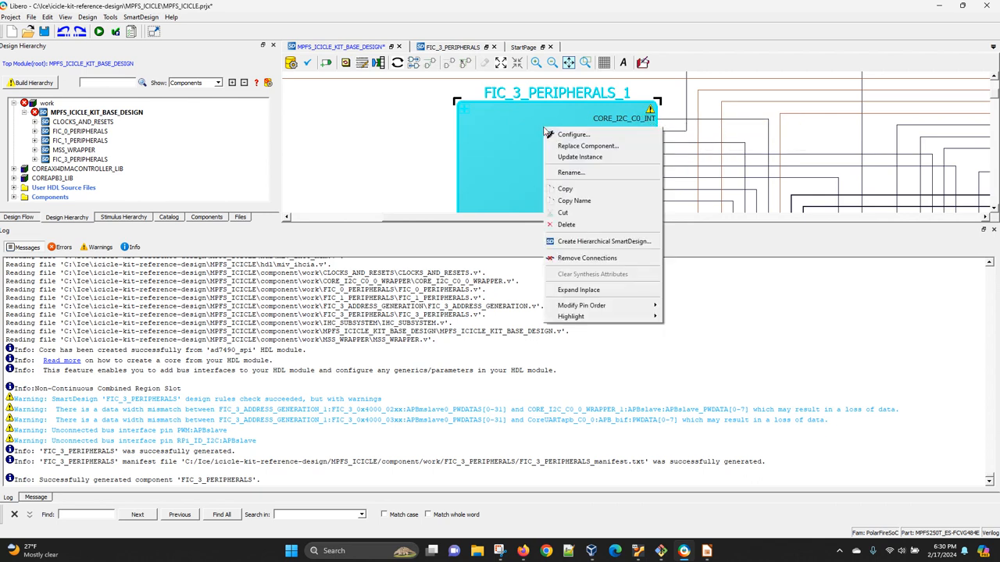
{"action": "left_click", "coordinate": [600, 158]}
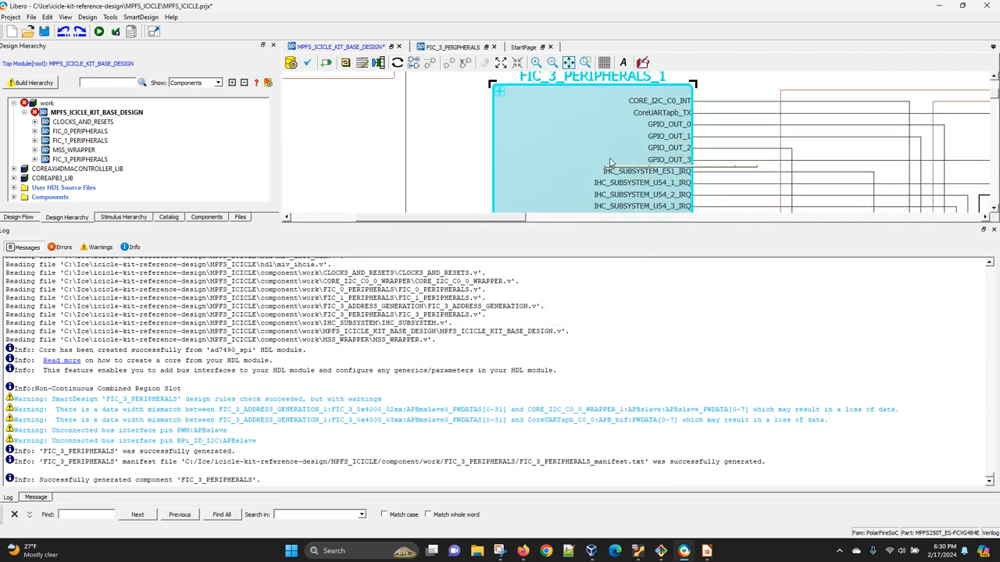
{"action": "scroll", "coordinate": [622, 164], "scroll_direction": "up", "scroll_amount": 2}
{"action": "scroll", "coordinate": [622, 164], "scroll_direction": "down", "scroll_amount": 7}
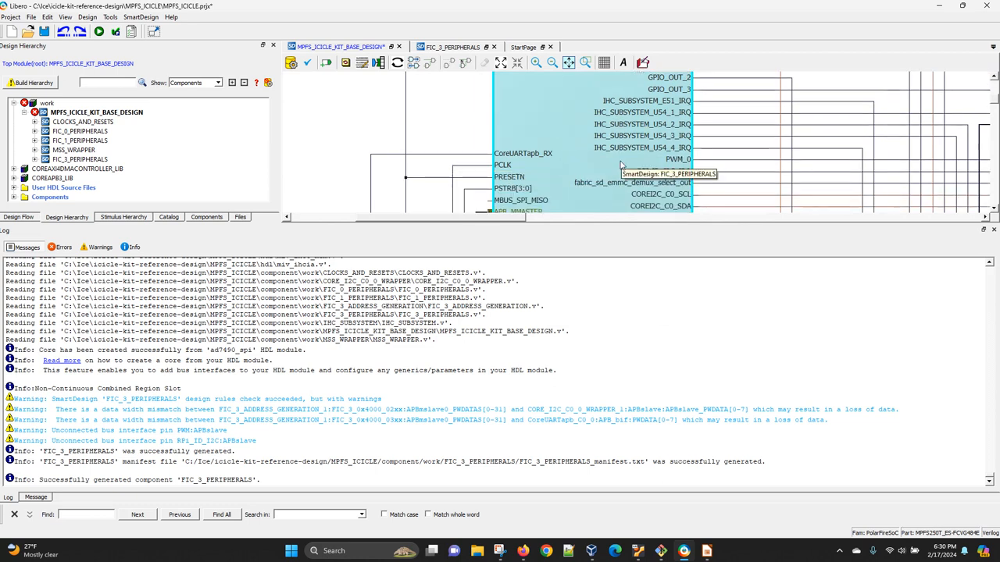
{"action": "scroll", "coordinate": [623, 162], "scroll_direction": "up", "scroll_amount": 5}
{"action": "scroll", "coordinate": [625, 162], "scroll_direction": "up", "scroll_amount": 2}
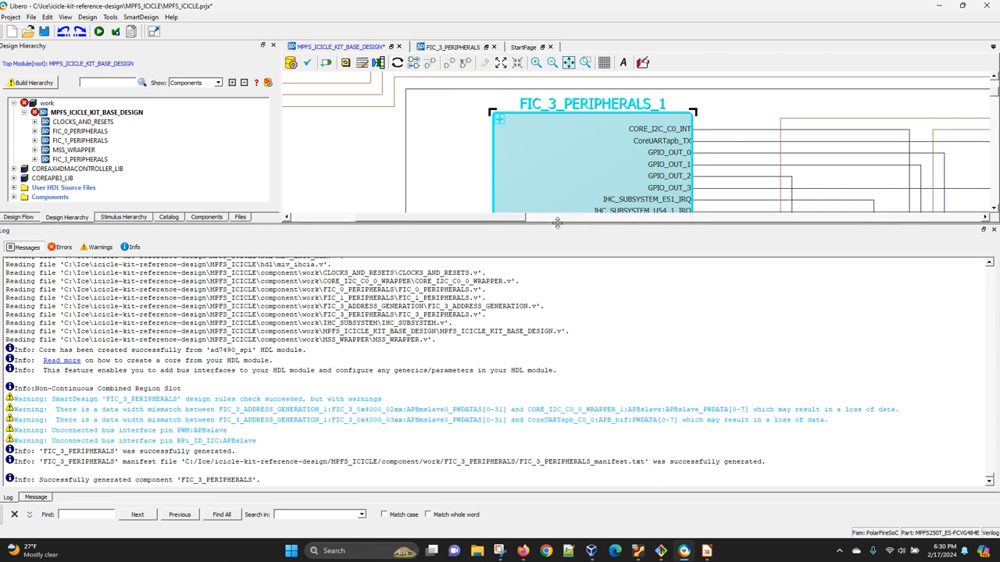
{"action": "left_click_drag", "start_coordinate": [556, 224], "coordinate": [563, 422]}
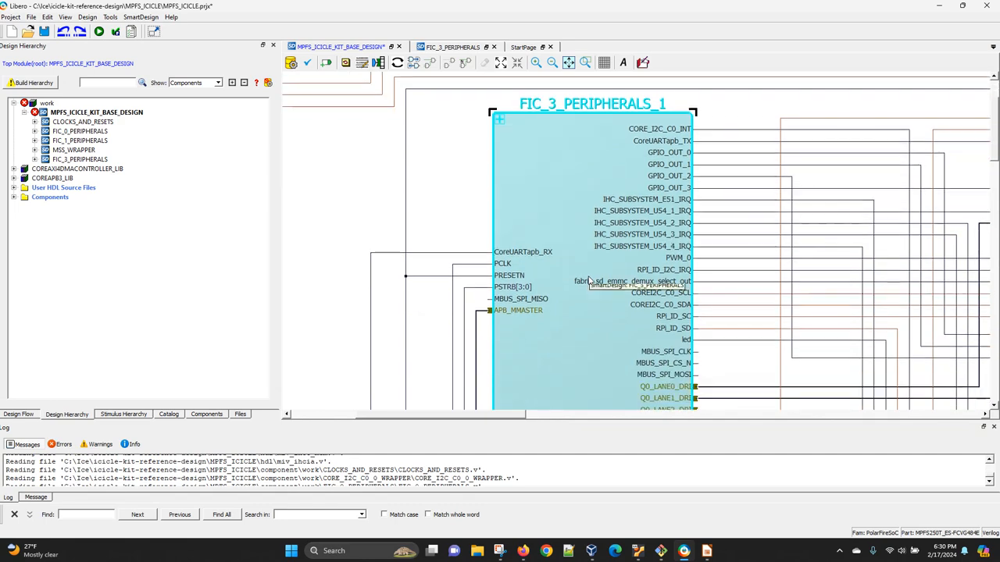
{"action": "mouse_move", "coordinate": [498, 420]}
{"action": "left_mouse_down"}
{"action": "mouse_move", "coordinate": [546, 421]}
{"action": "mouse_move", "coordinate": [500, 420]}
{"action": "left_mouse_up"}
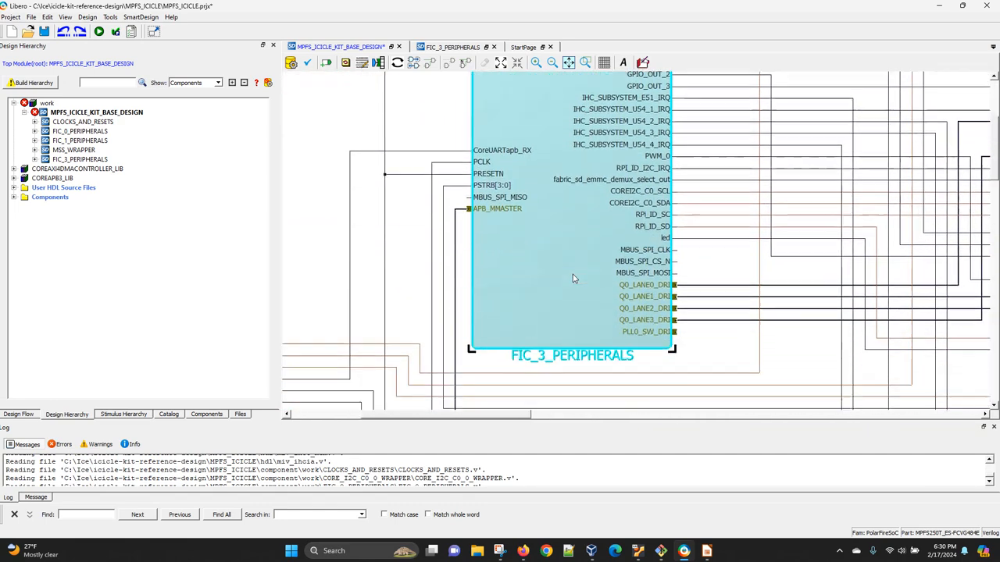
- Promote the MBUS_SPI_CLK, MBUS_SPI_CS_N and MBUS_SPI_MOSI output pins of FIC_3_PERIPHERALS_1 to the top level
{"action": "scroll", "coordinate": [569, 278], "scroll_direction": "down", "scroll_amount": 3}
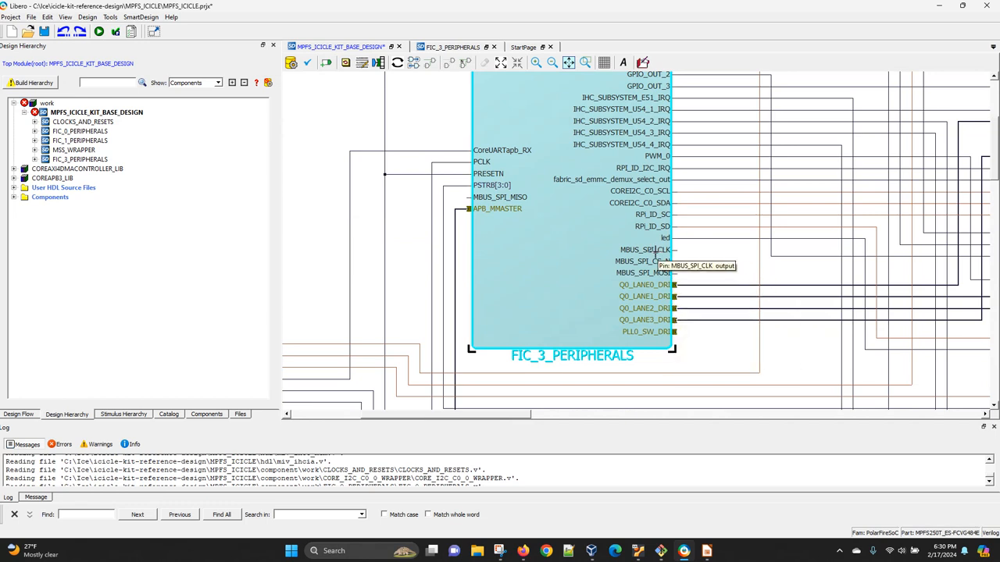
{"action": "left_click", "coordinate": [652, 250]}
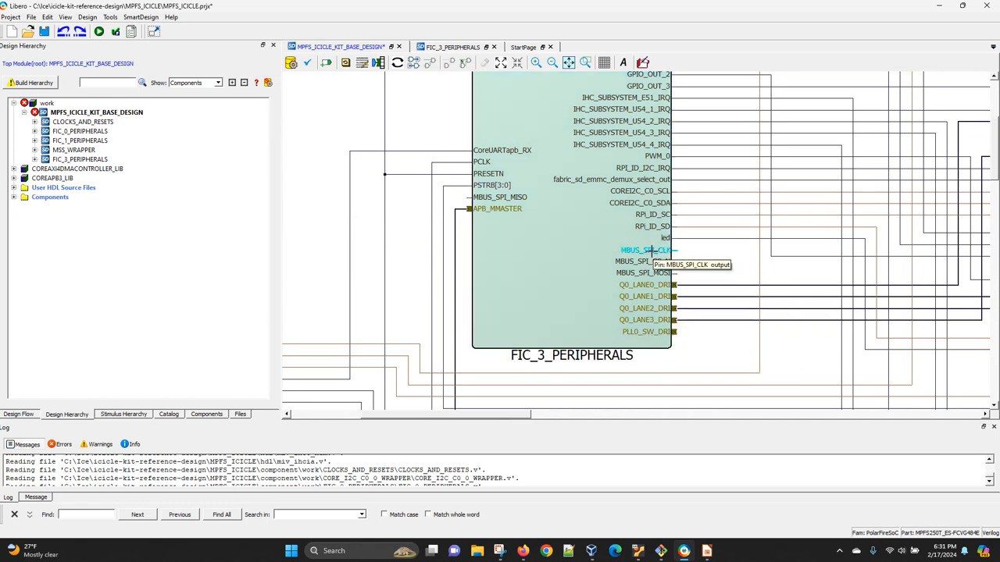
{"action": "right_click", "coordinate": [649, 251]}
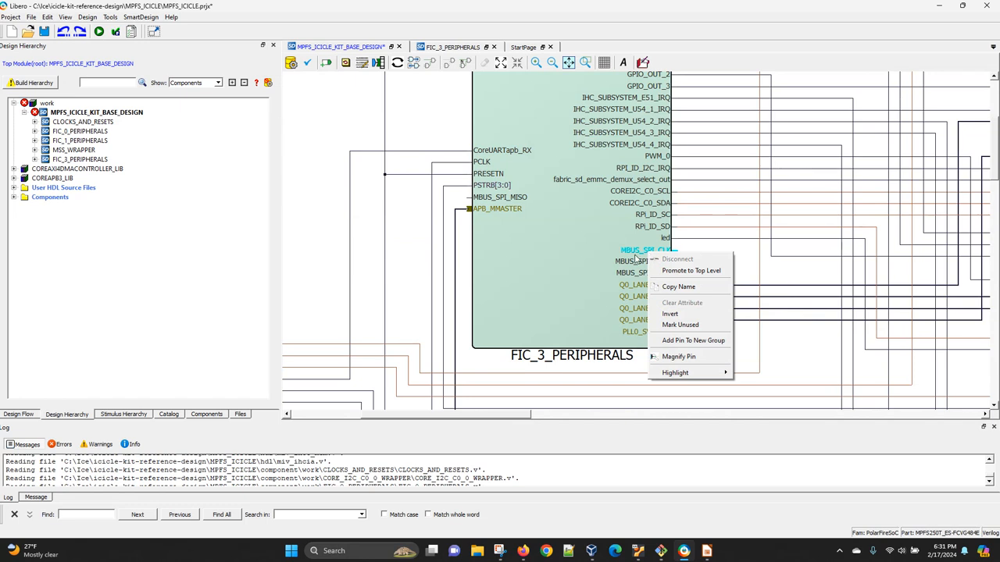
{"action": "left_click", "coordinate": [692, 270]}
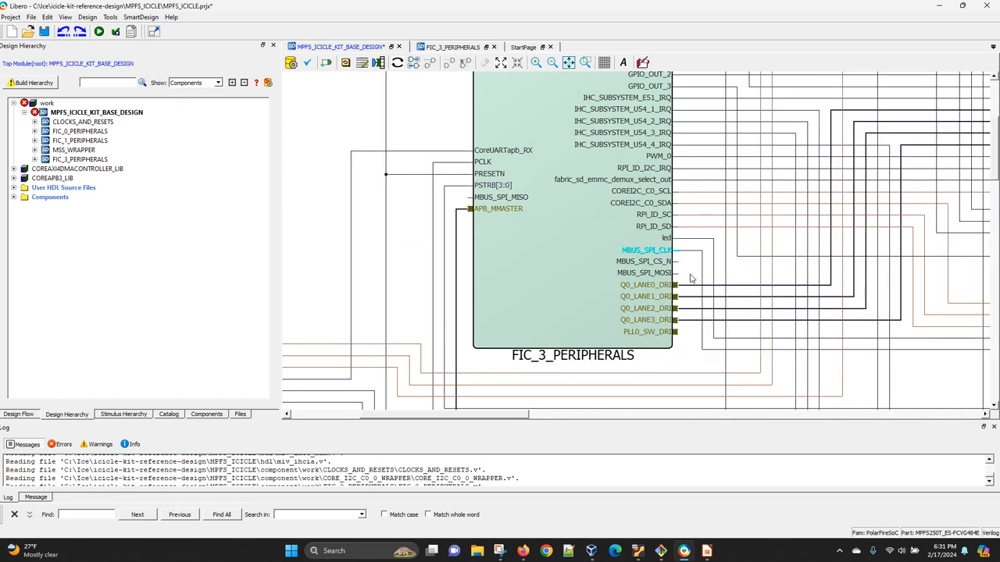
{"action": "right_click", "coordinate": [637, 264]}
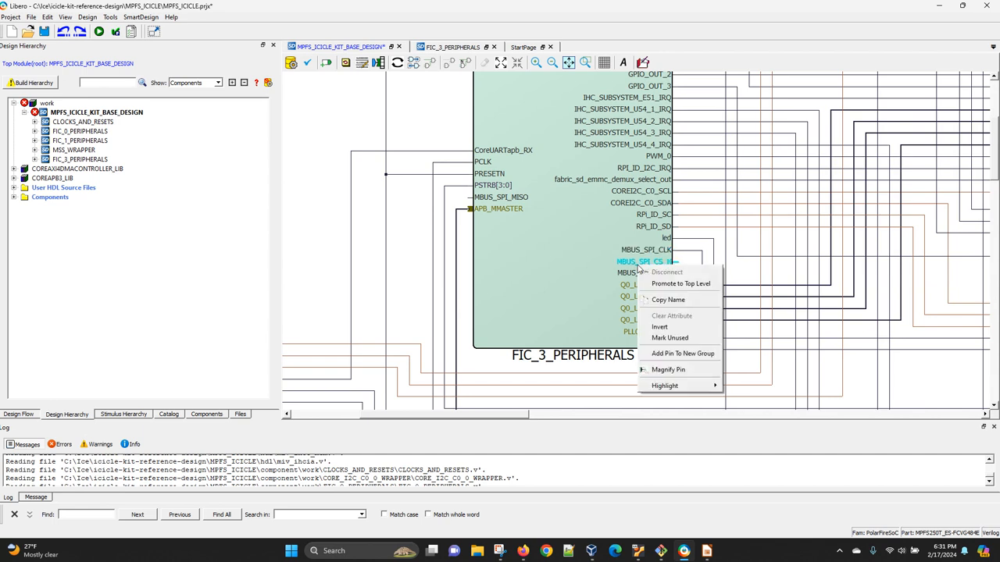
{"action": "left_click", "coordinate": [678, 284]}
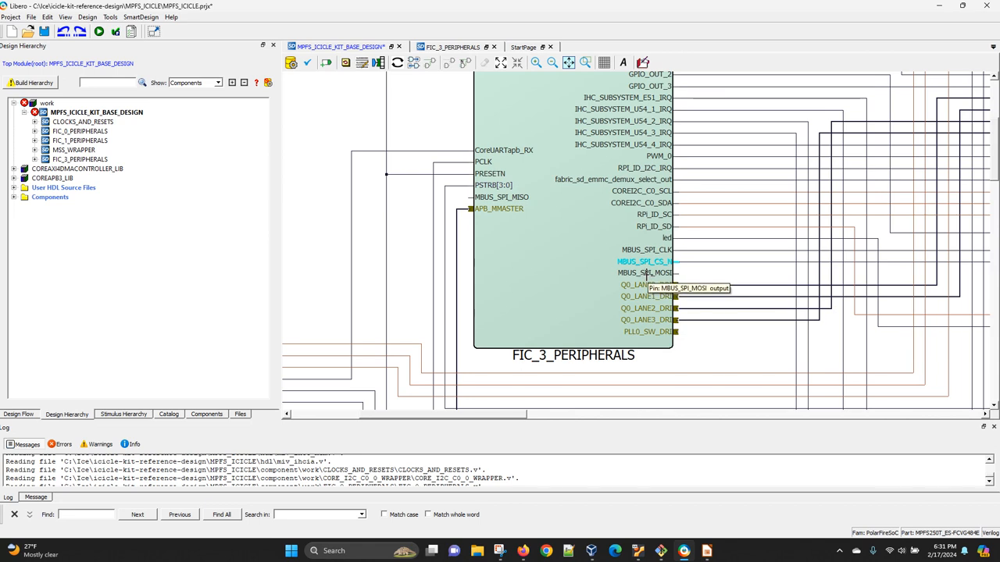
{"action": "right_click", "coordinate": [645, 276]}
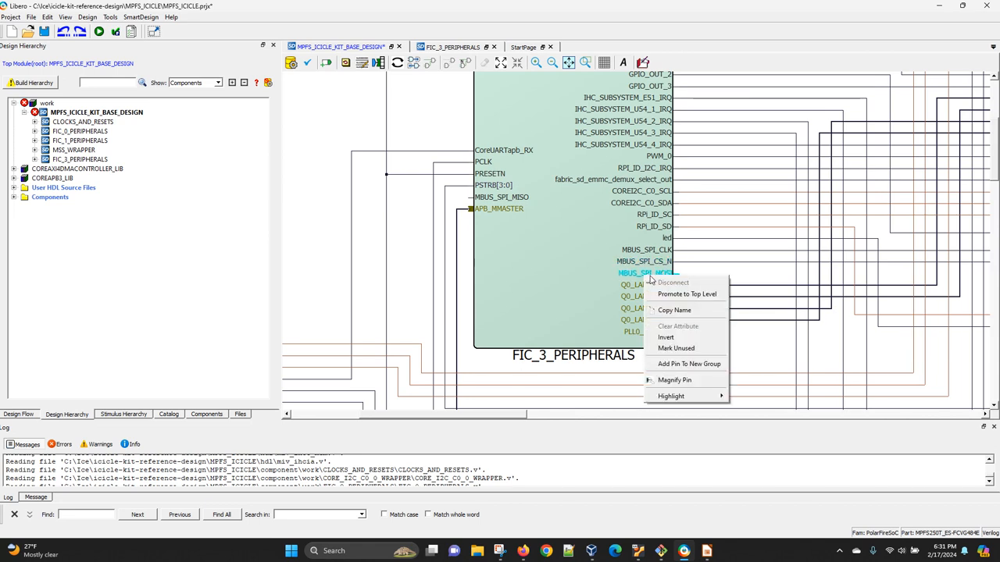
{"action": "left_click", "coordinate": [679, 296]}
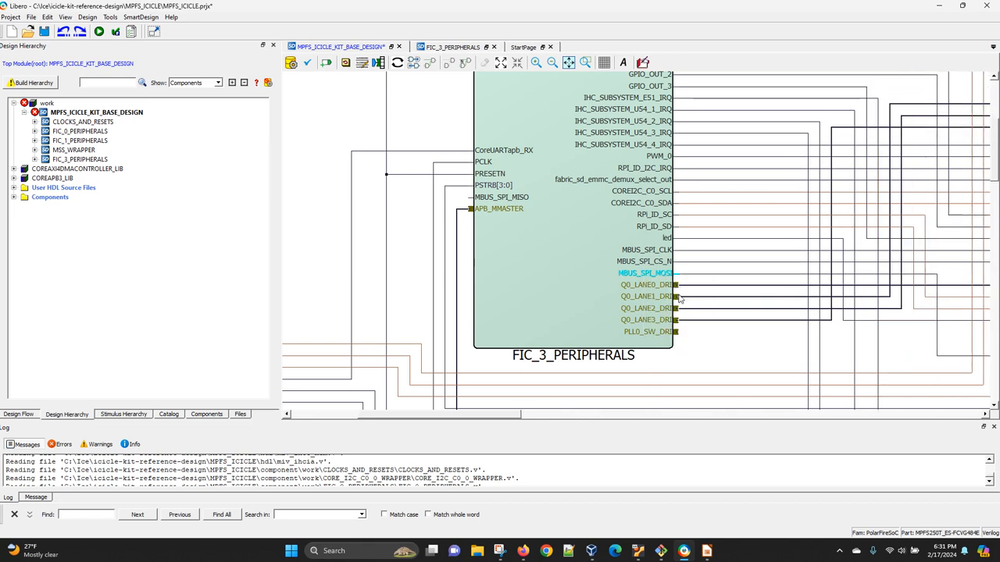
- Promote the MBUS_SPI_MISO input pin of FIC_3_PERIPHERALS_1 to the top level
{"action": "scroll", "coordinate": [529, 285], "scroll_direction": "up", "scroll_amount": 1}
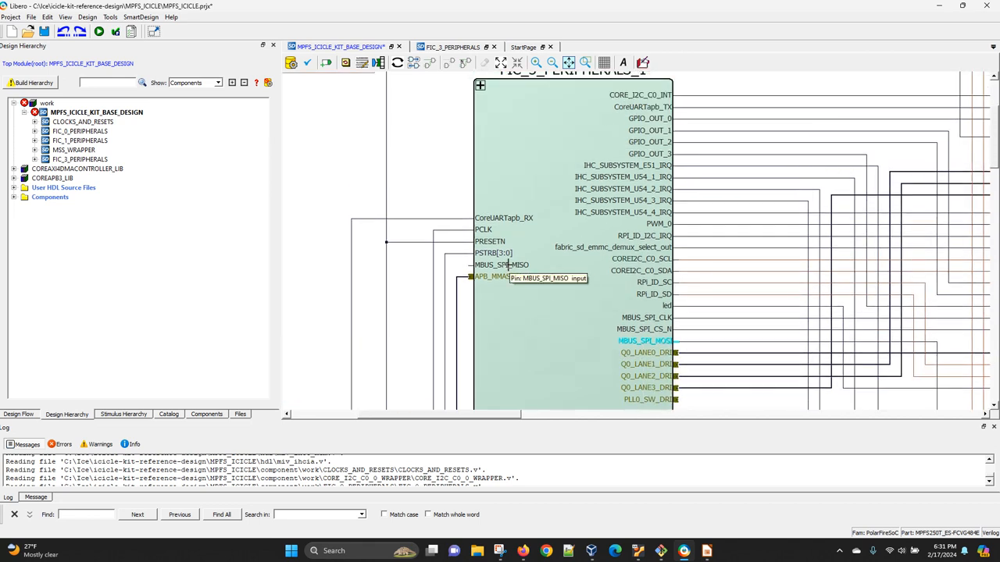
{"action": "right_click", "coordinate": [521, 273]}
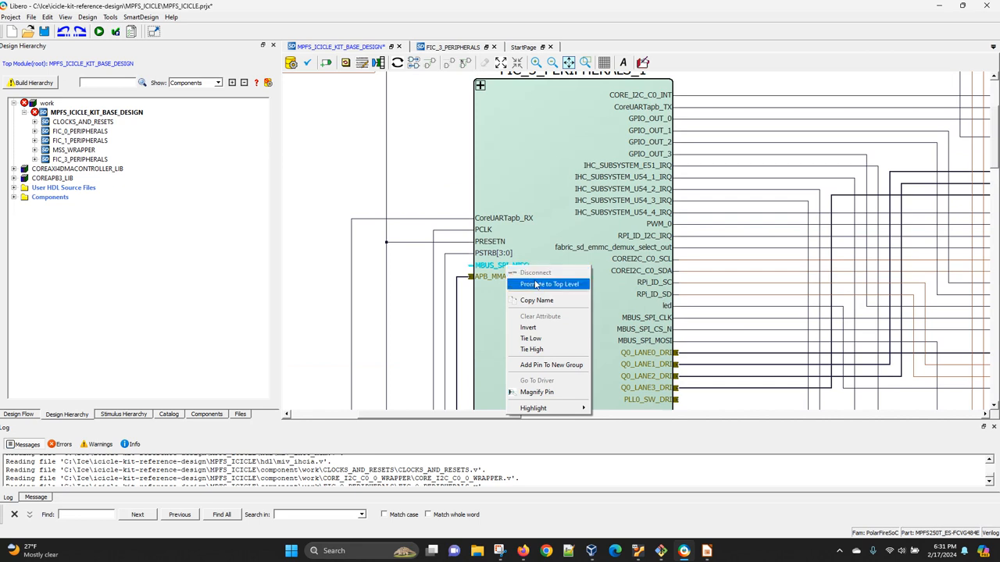
{"action": "left_click", "coordinate": [549, 286]}
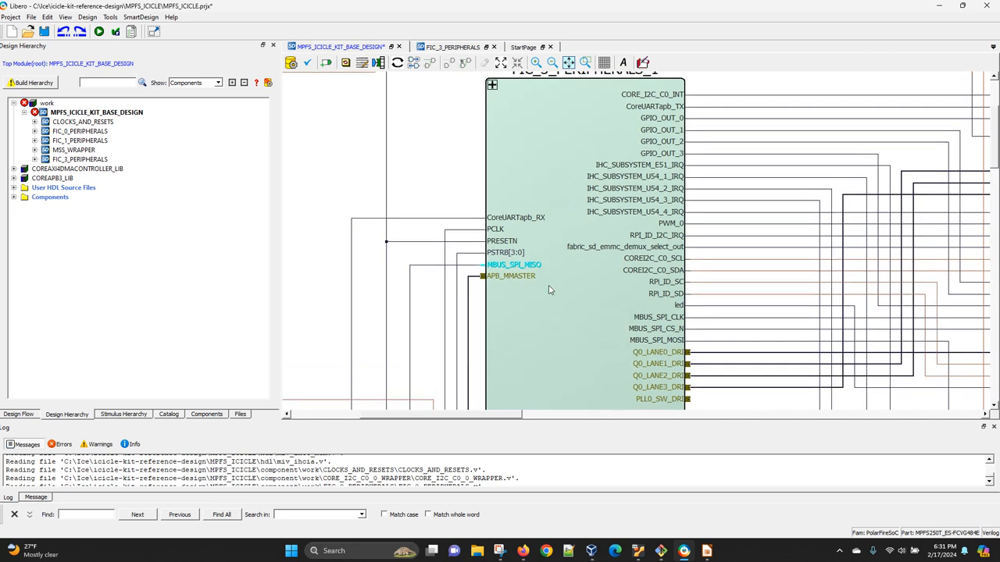
- Reset the base design's layout and trace the MBUS_SPI nets from FIC_3_PERIPHERALS_1 to their top-level ports
{"action": "left_click", "coordinate": [398, 64]}
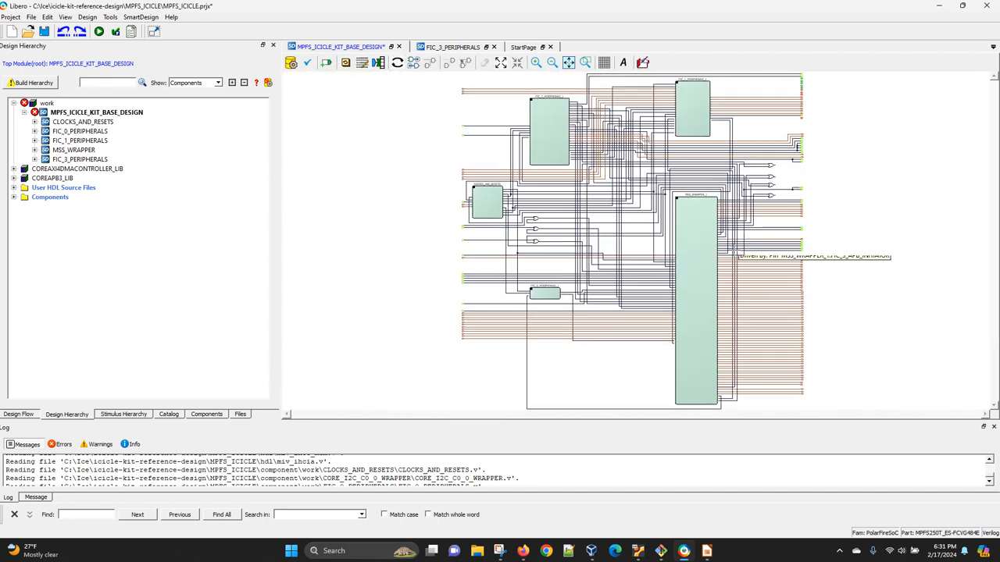
{"action": "scroll", "coordinate": [576, 172], "scroll_direction": "up", "scroll_amount": 3, "text": "ctrl"}
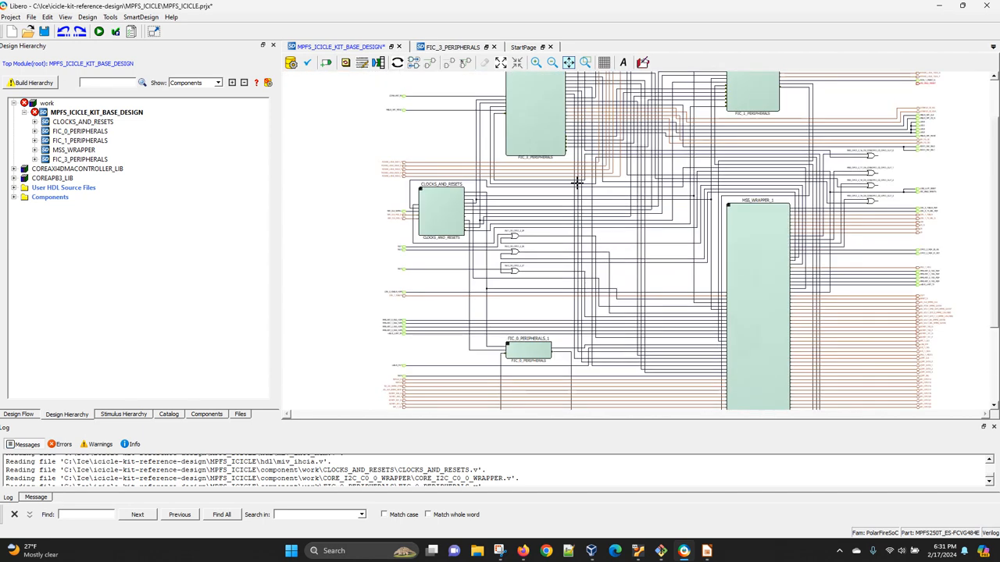
{"action": "scroll", "coordinate": [576, 172], "scroll_direction": "up", "scroll_amount": 5, "text": "ctrl"}
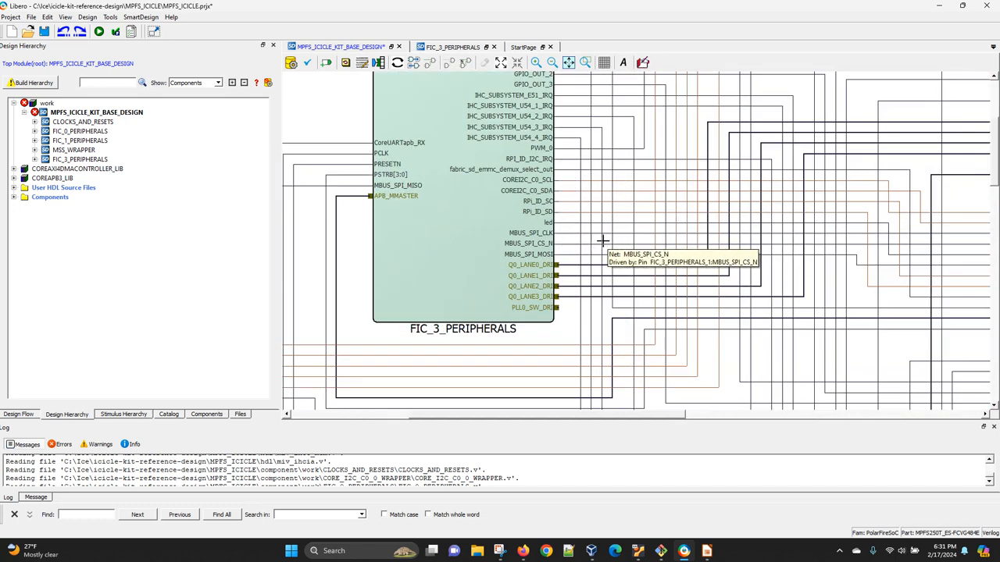
{"action": "left_click", "coordinate": [577, 233]}
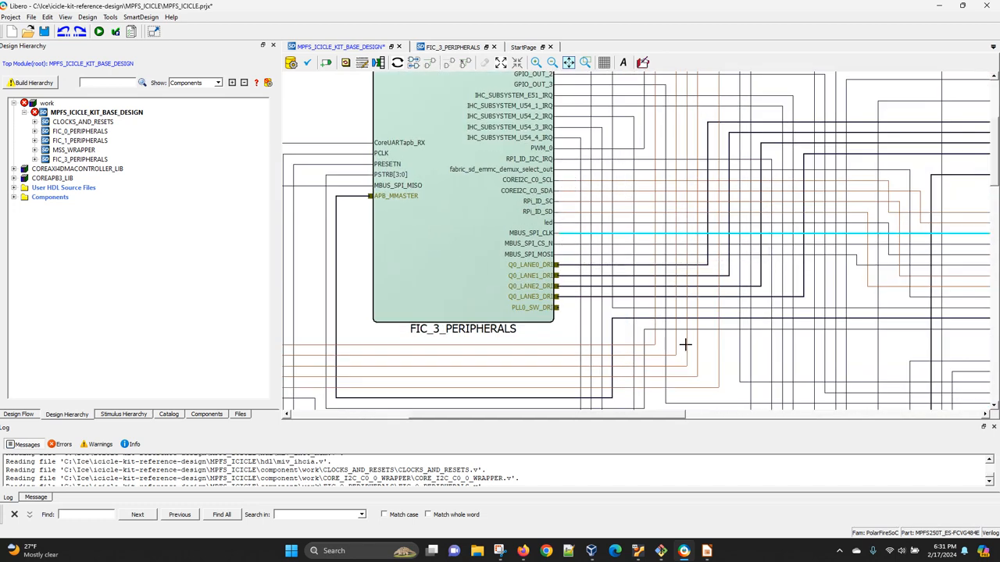
{"action": "left_click_drag", "start_coordinate": [652, 420], "coordinate": [959, 418]}
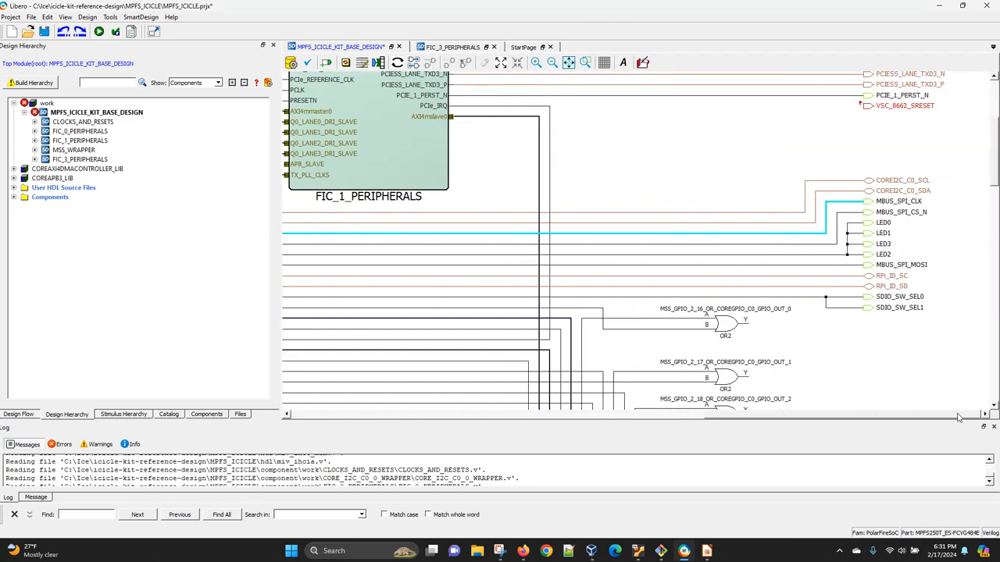
{"action": "mouse_move", "coordinate": [916, 212]}
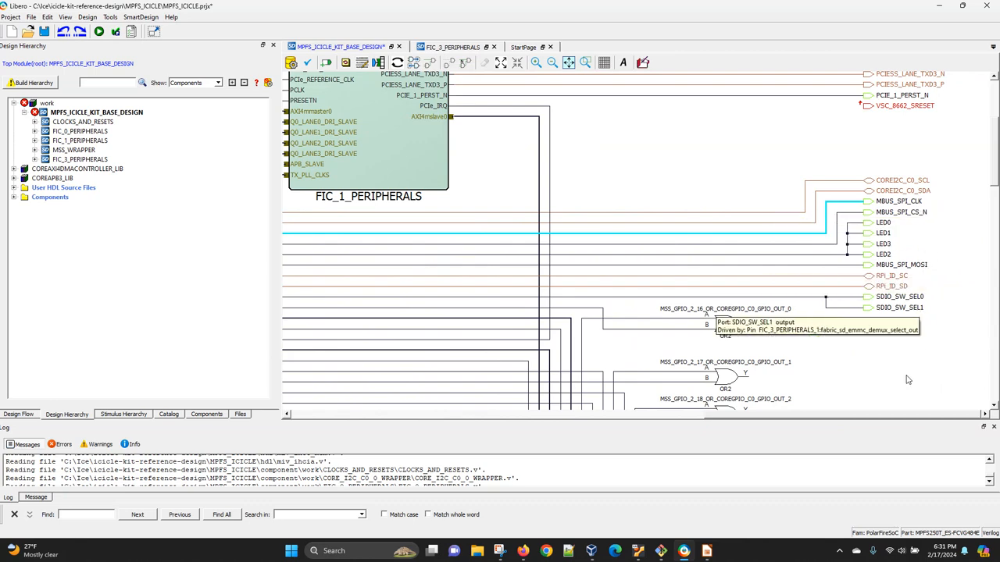
{"action": "left_click_drag", "start_coordinate": [896, 417], "coordinate": [491, 422]}
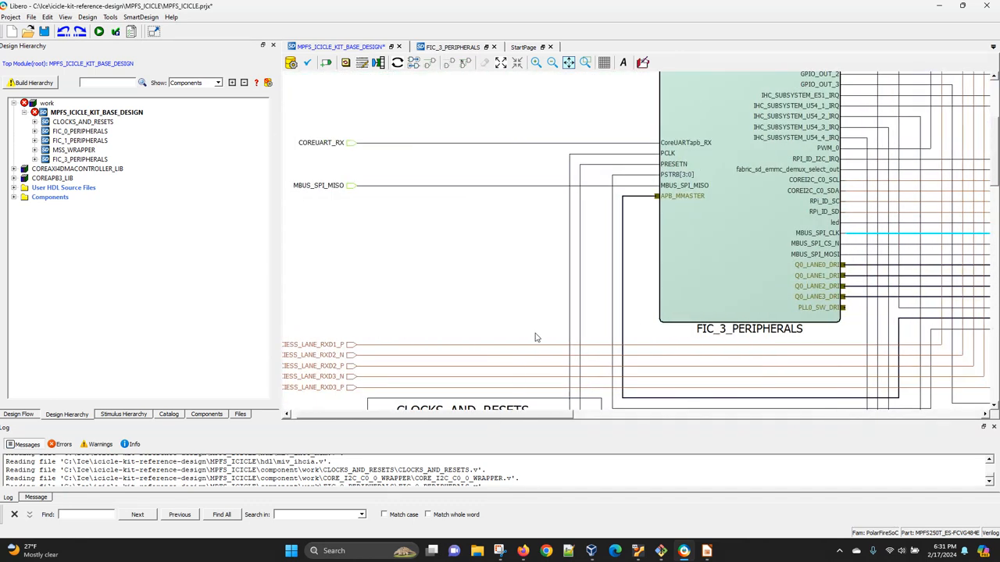
{"action": "mouse_move", "coordinate": [338, 189]}
- Generate the MPFS_ICICLE_KIT_BASE_DESIGN component and rebuild the design hierarchy
{"action": "scroll", "coordinate": [751, 254], "scroll_direction": "up", "scroll_amount": 3}
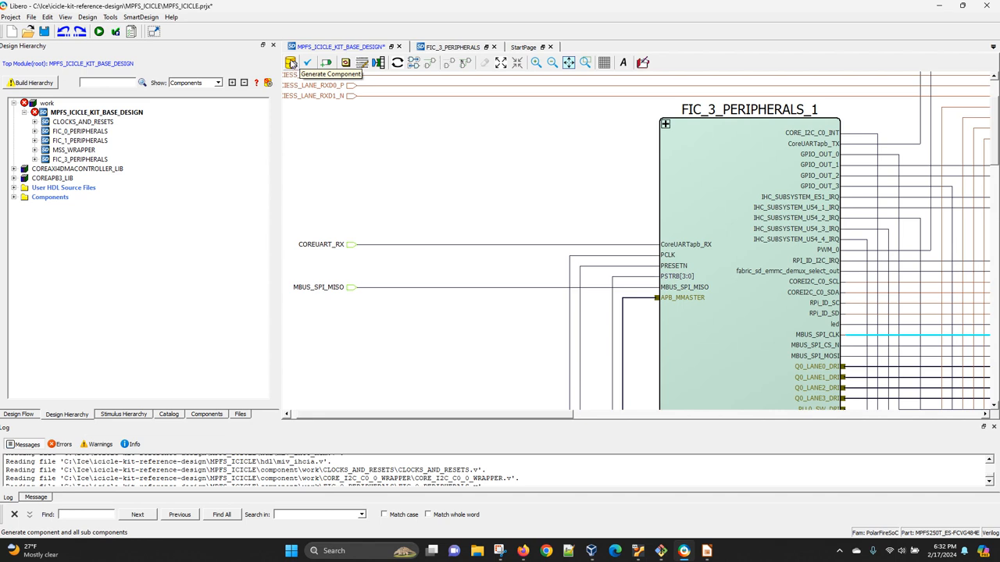
{"action": "left_click", "coordinate": [290, 62]}
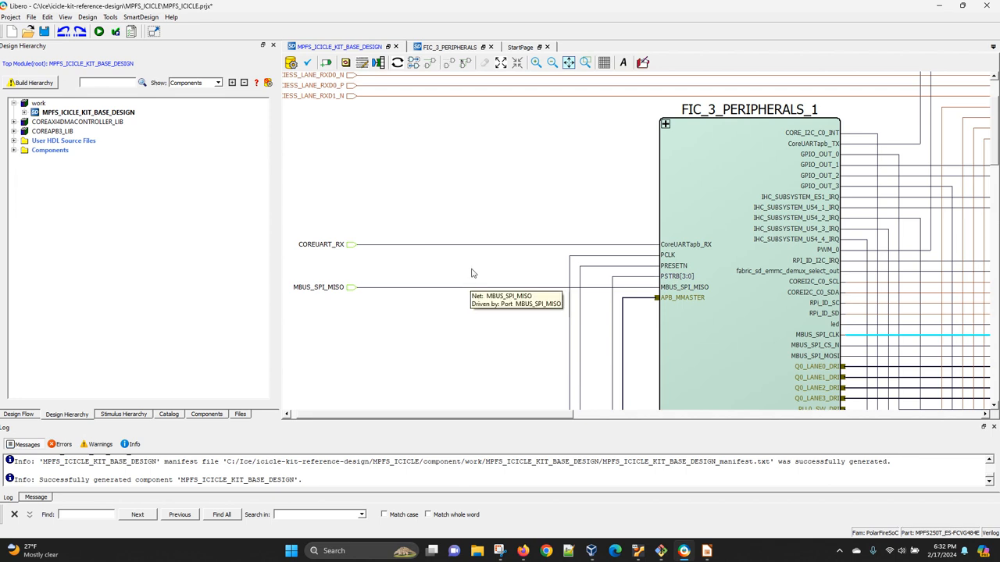
{"action": "left_click", "coordinate": [36, 83]}
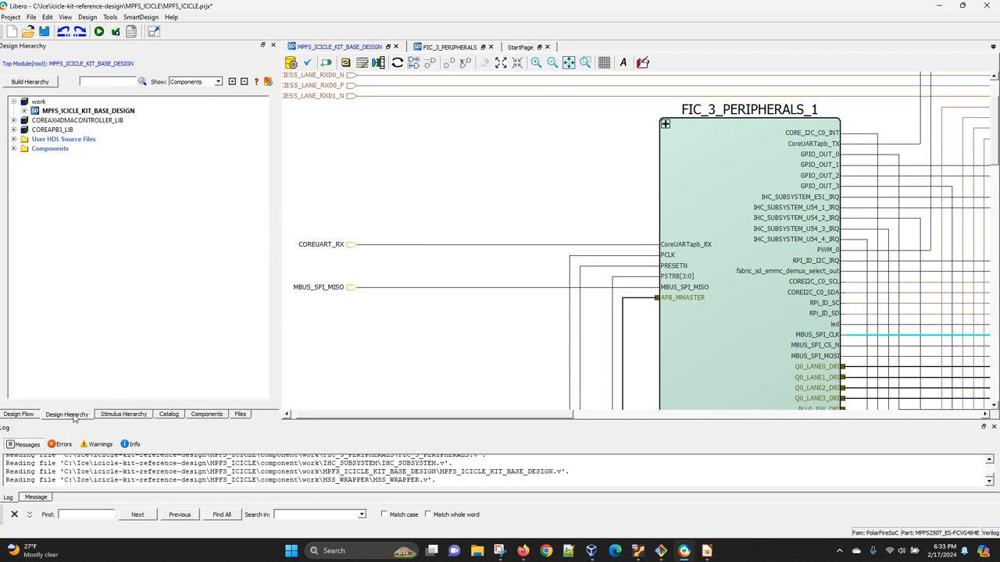
- Run Generate Bitstream for the MPFS_ICICLE_KIT_BASE_DESIGN root module, including its outdated synthesis and place-and-route stages
{"action": "left_click", "coordinate": [18, 414]}
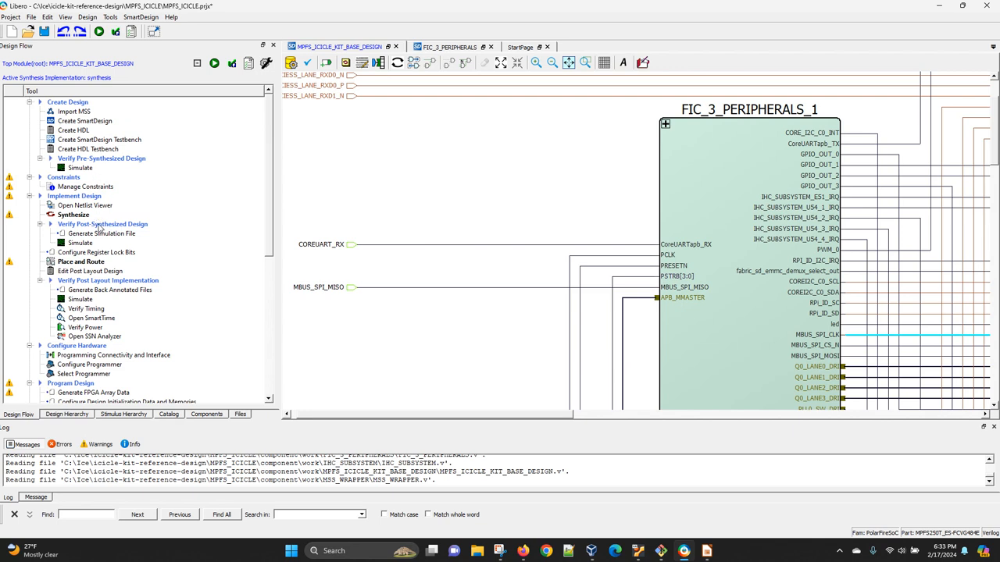
{"action": "scroll", "coordinate": [100, 228], "scroll_direction": "down", "scroll_amount": 2}
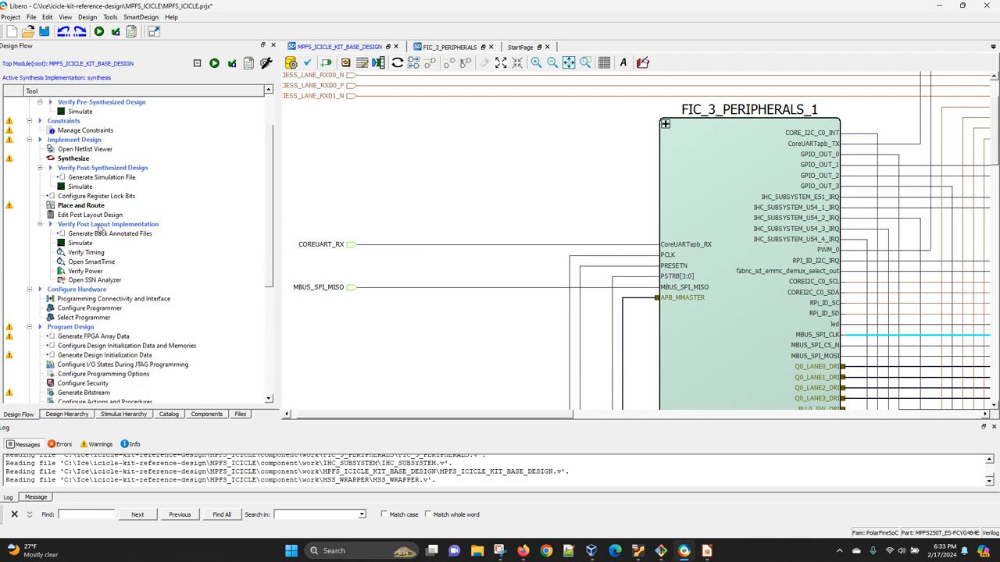
{"action": "scroll", "coordinate": [100, 228], "scroll_direction": "down", "scroll_amount": 3}
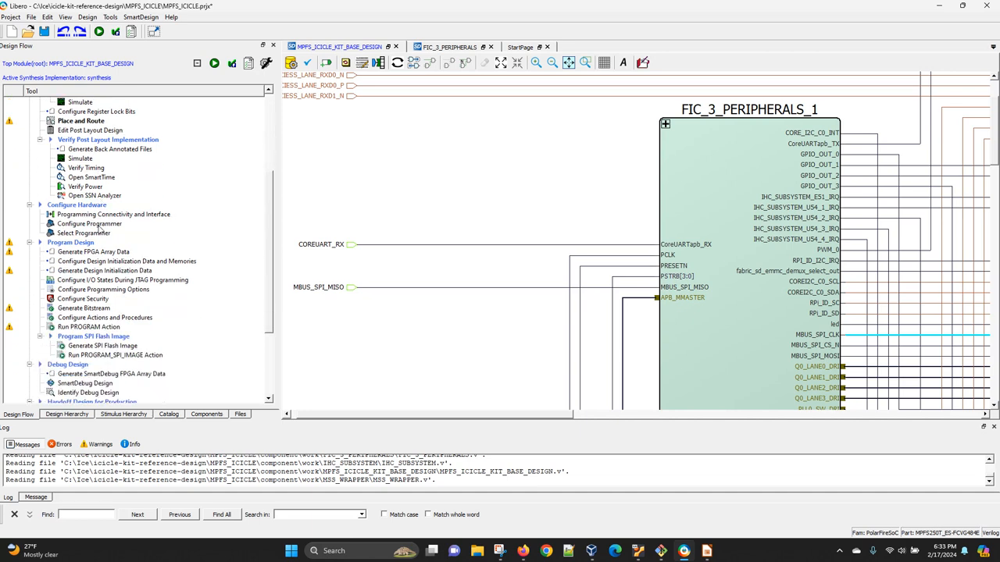
{"action": "scroll", "coordinate": [100, 228], "scroll_direction": "down", "scroll_amount": 3}
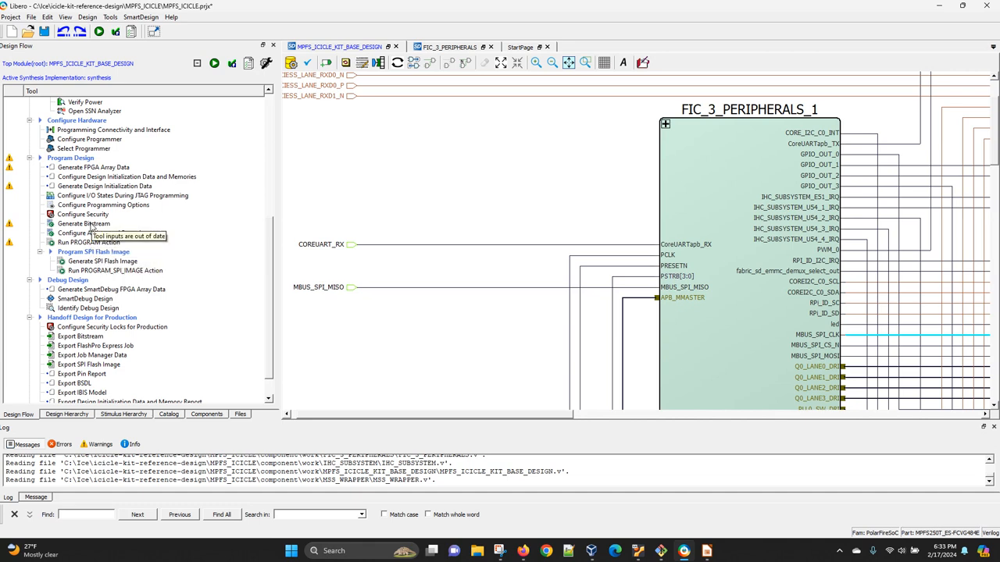
{"action": "scroll", "coordinate": [90, 226], "scroll_direction": "up", "scroll_amount": 4}
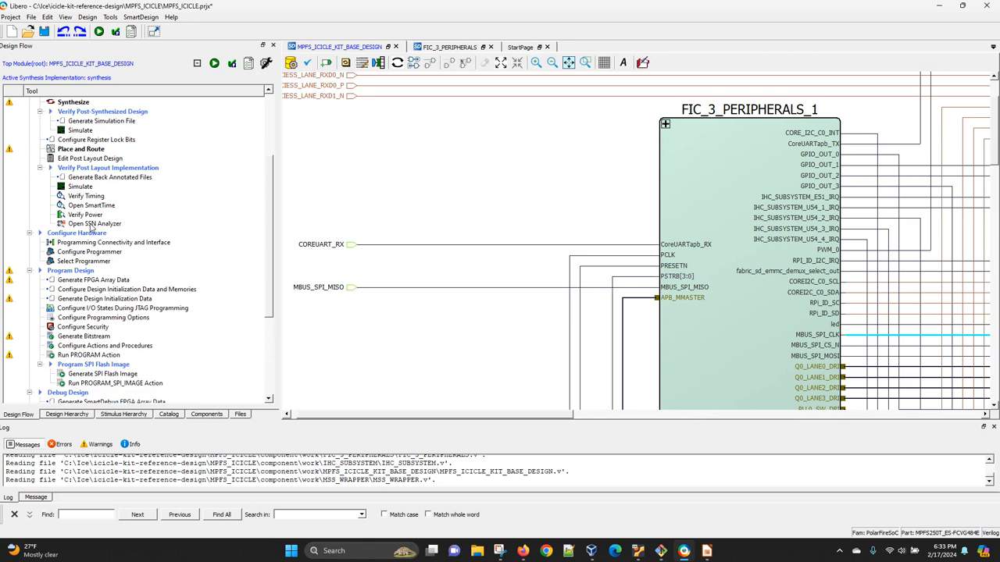
{"action": "scroll", "coordinate": [91, 226], "scroll_direction": "up", "scroll_amount": 1}
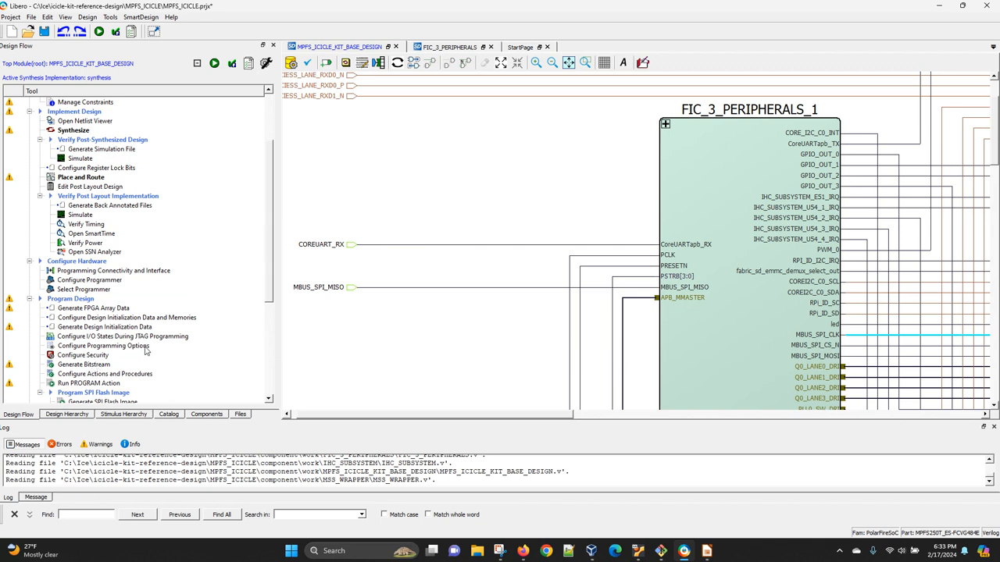
{"action": "scroll", "coordinate": [145, 351], "scroll_direction": "up", "scroll_amount": 1}
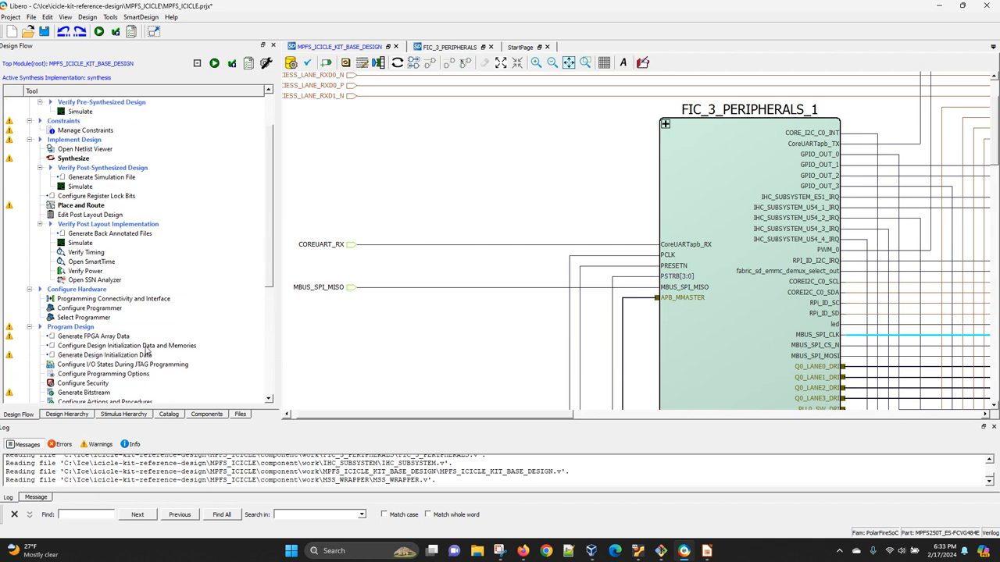
{"action": "scroll", "coordinate": [145, 351], "scroll_direction": "up", "scroll_amount": 1}
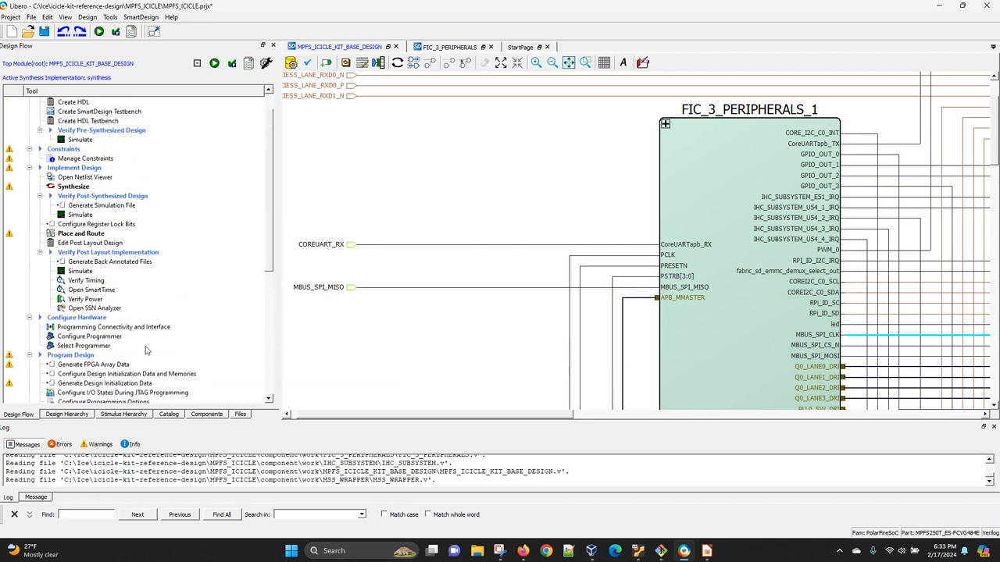
{"action": "scroll", "coordinate": [145, 352], "scroll_direction": "down", "scroll_amount": 1}
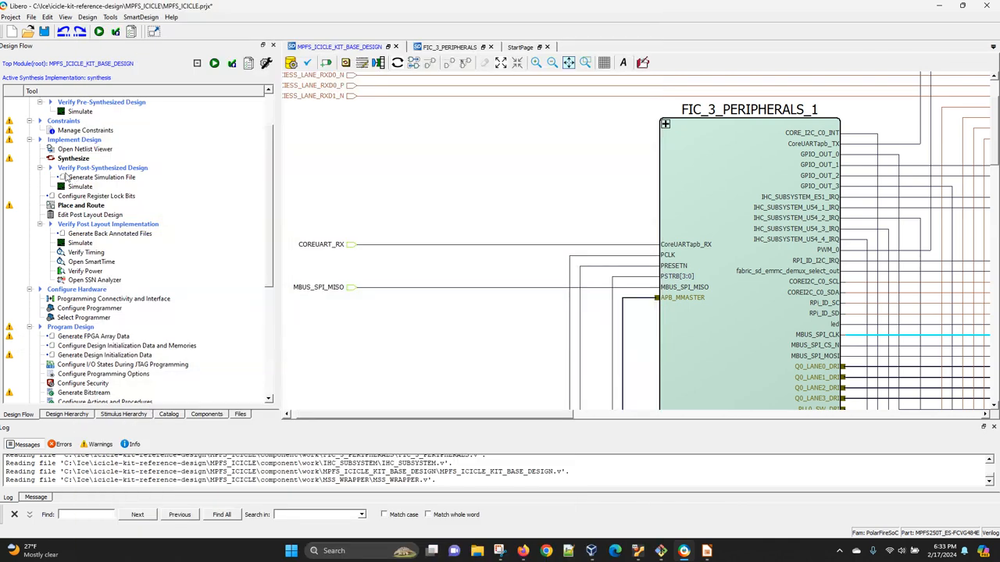
{"action": "double_click", "coordinate": [95, 393]}
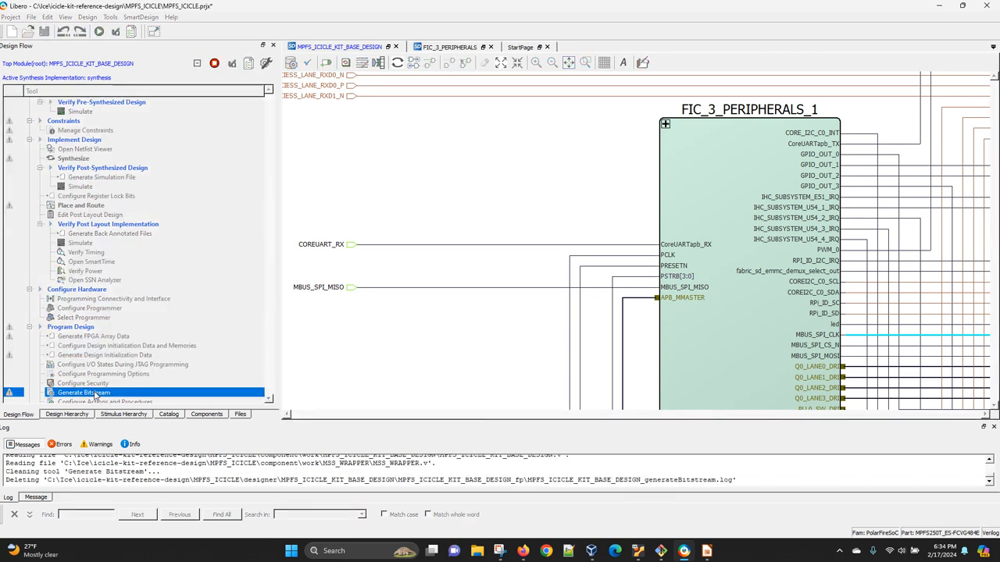